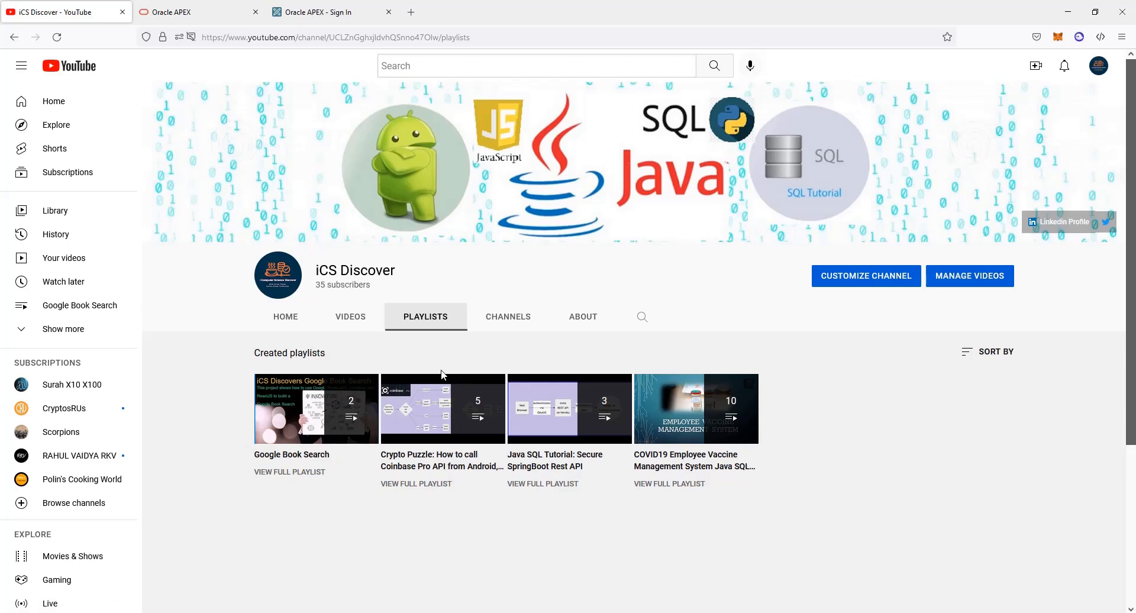
Browse the iCS Discover channel's uploaded videos, then return to the channel's home page
left_click(359, 322)
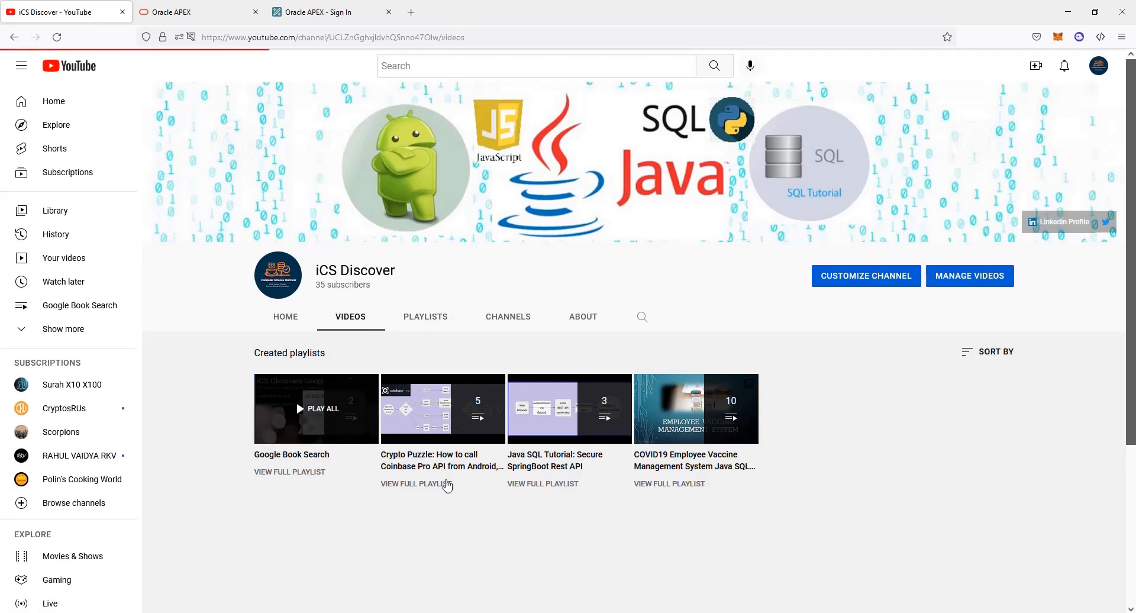
left_click_drag(1129, 337, 1108, 521)
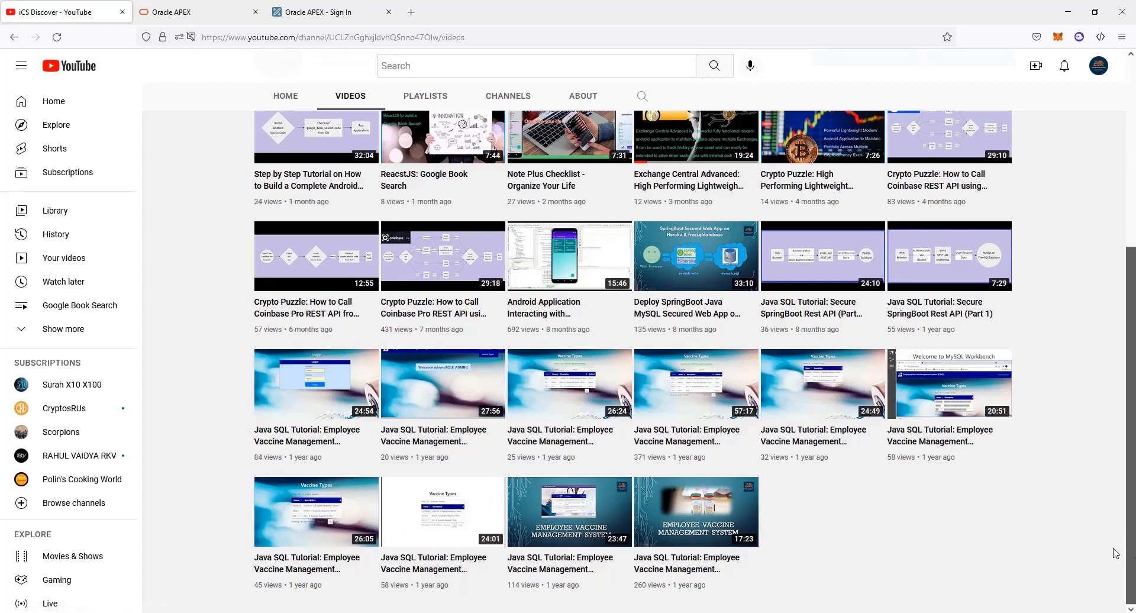
left_click_drag(1130, 550, 1134, 395)
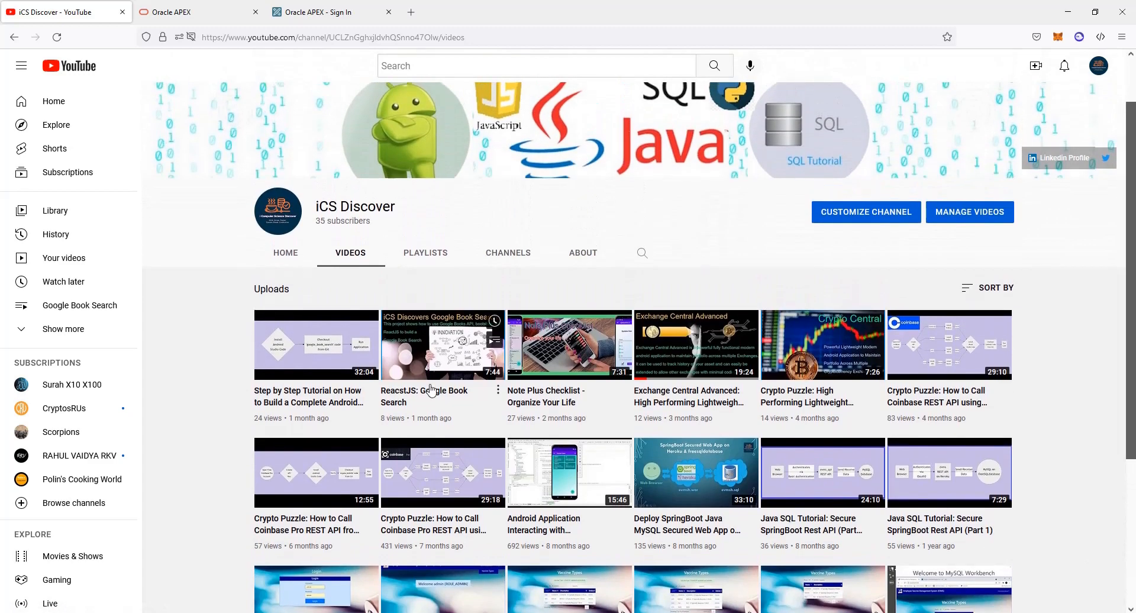
left_click(299, 252)
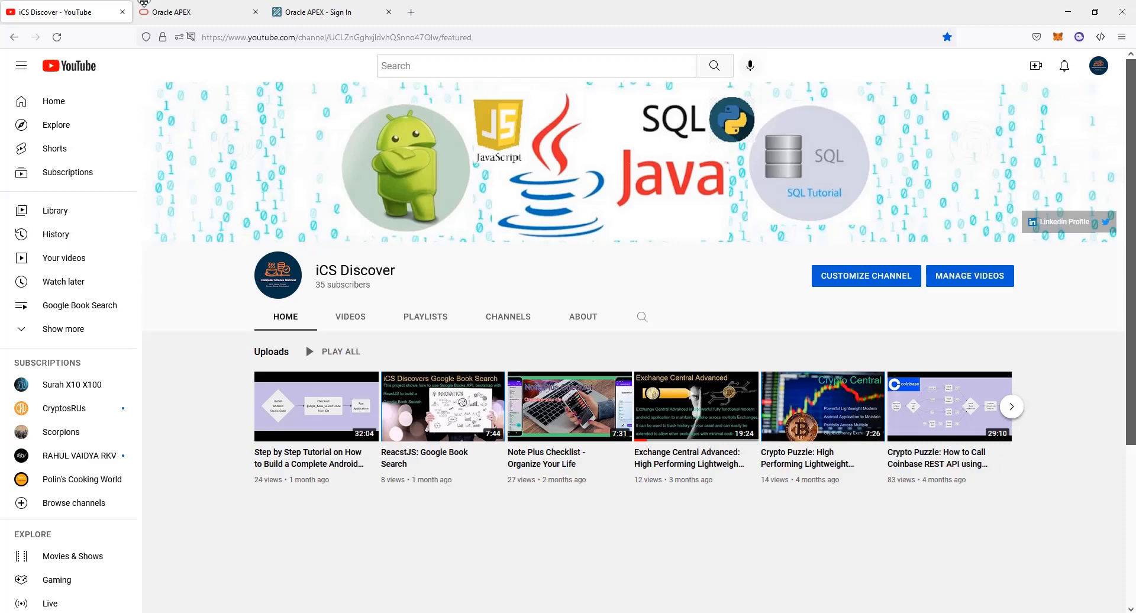
left_click(411, 12)
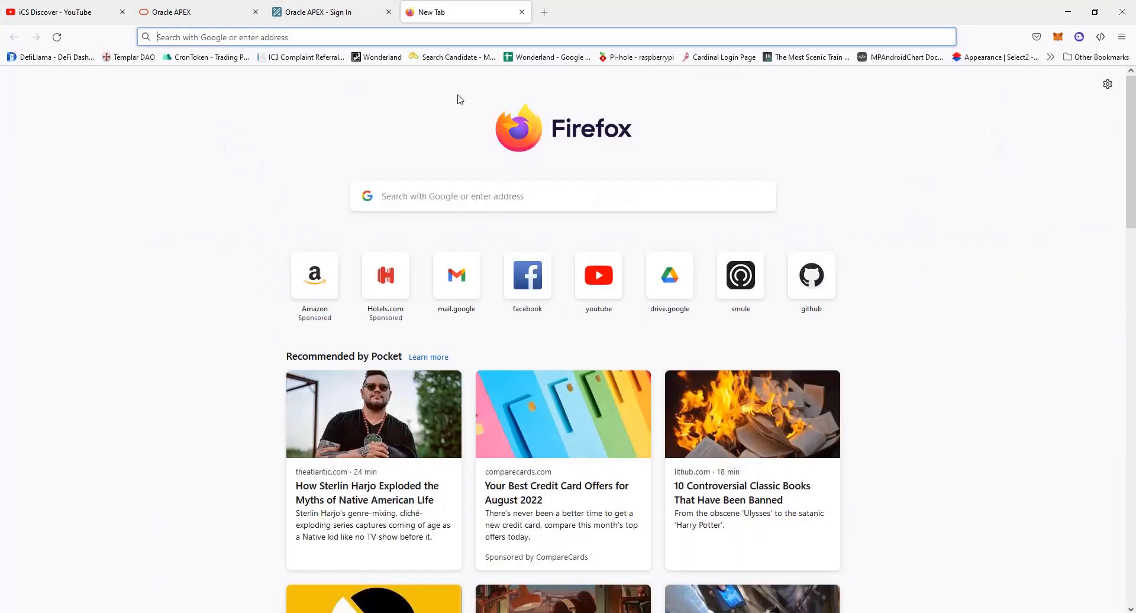
type("http")
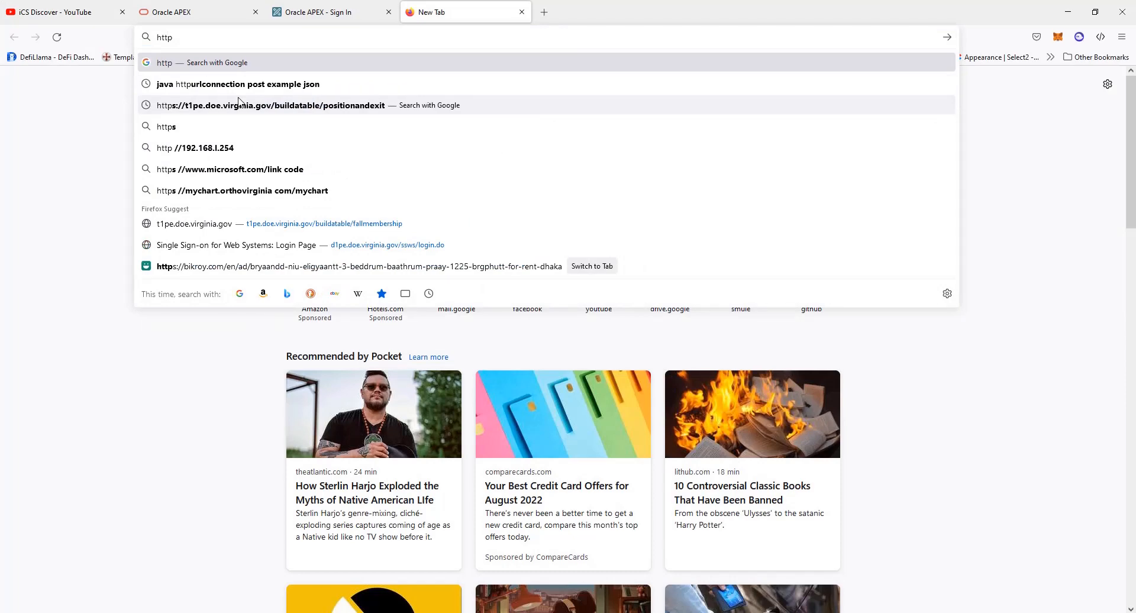
type("s://evmsall")
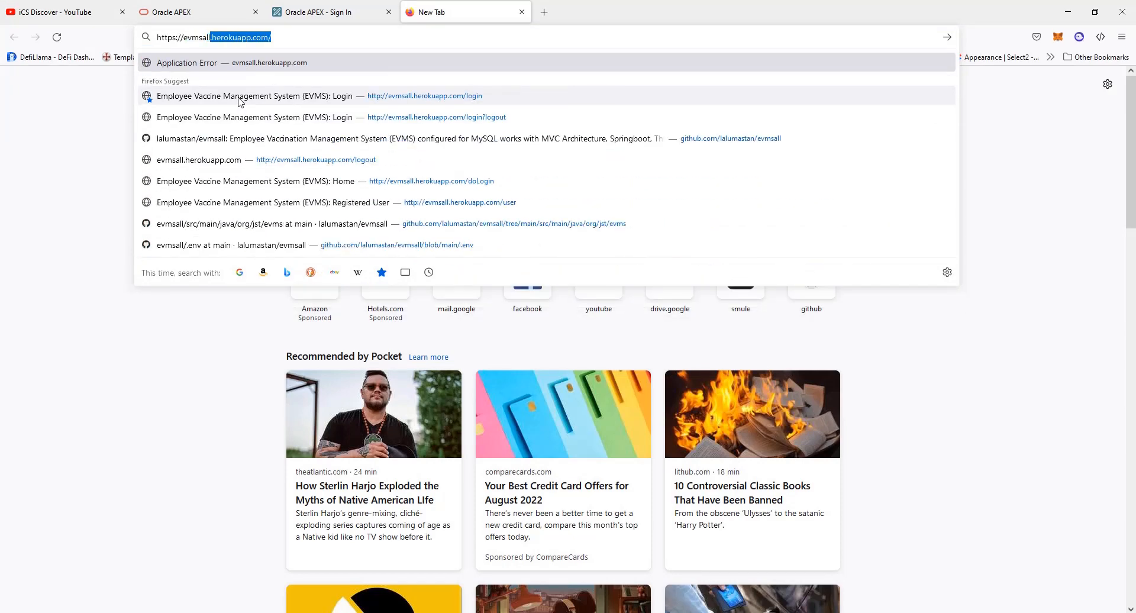
key("End")
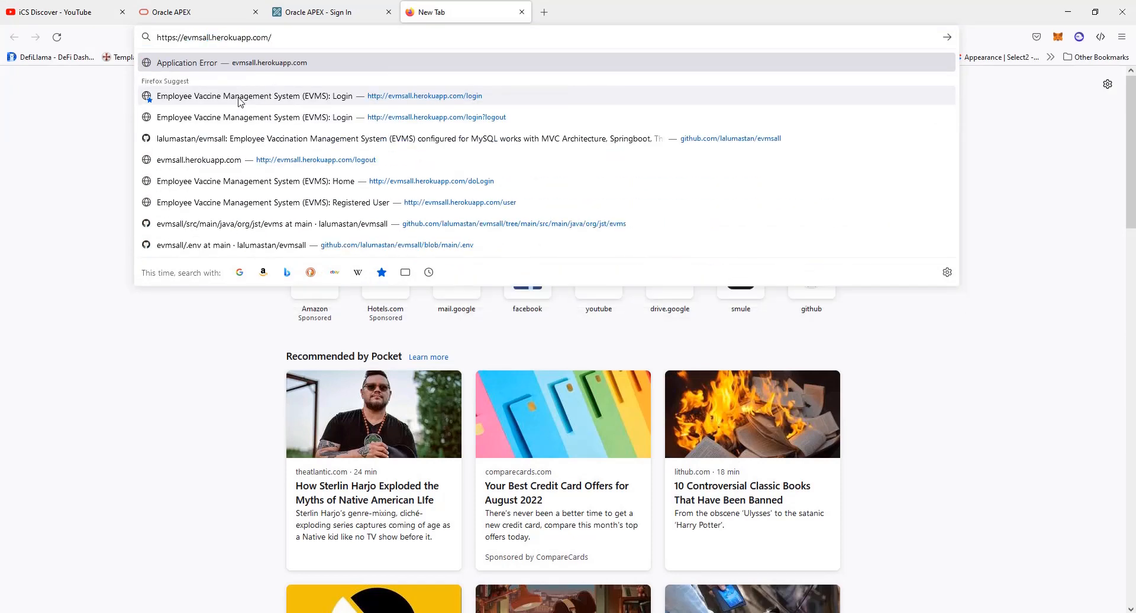
key("Return")
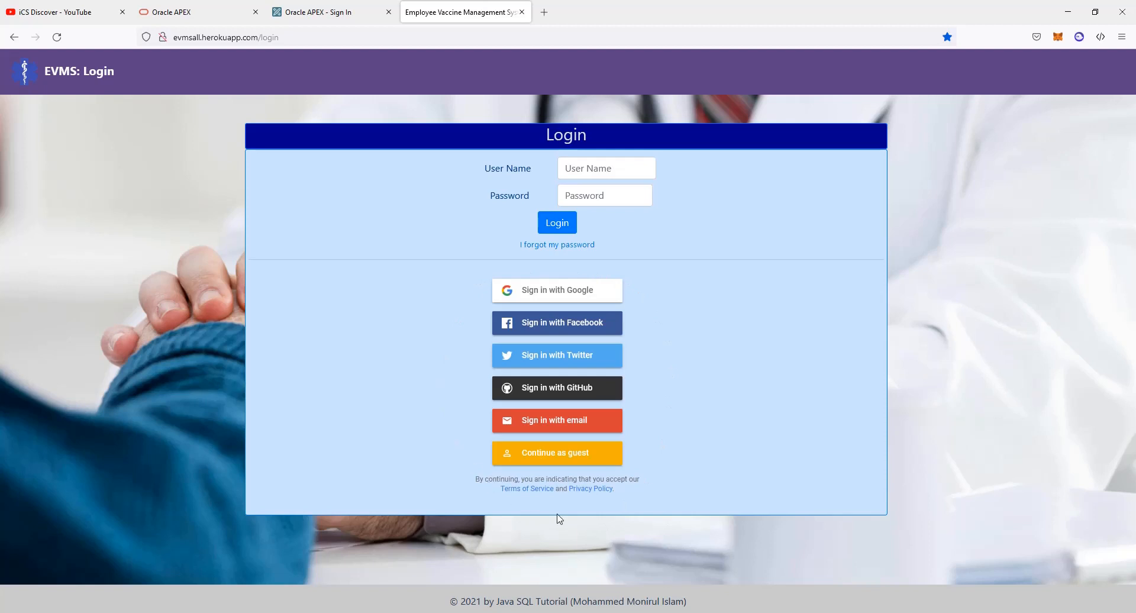
Log in to EVMS as admin using the saved login, then open the Employee Vaccine records
left_click(611, 172)
type("admin")
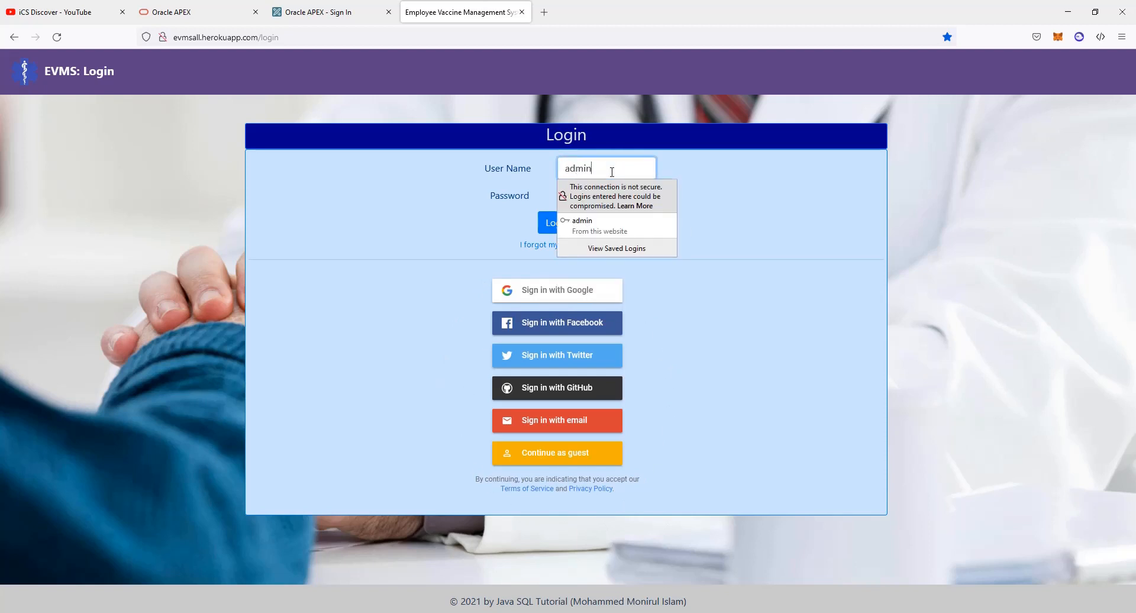
key("Down")
key("Return")
key("Tab")
key("Return")
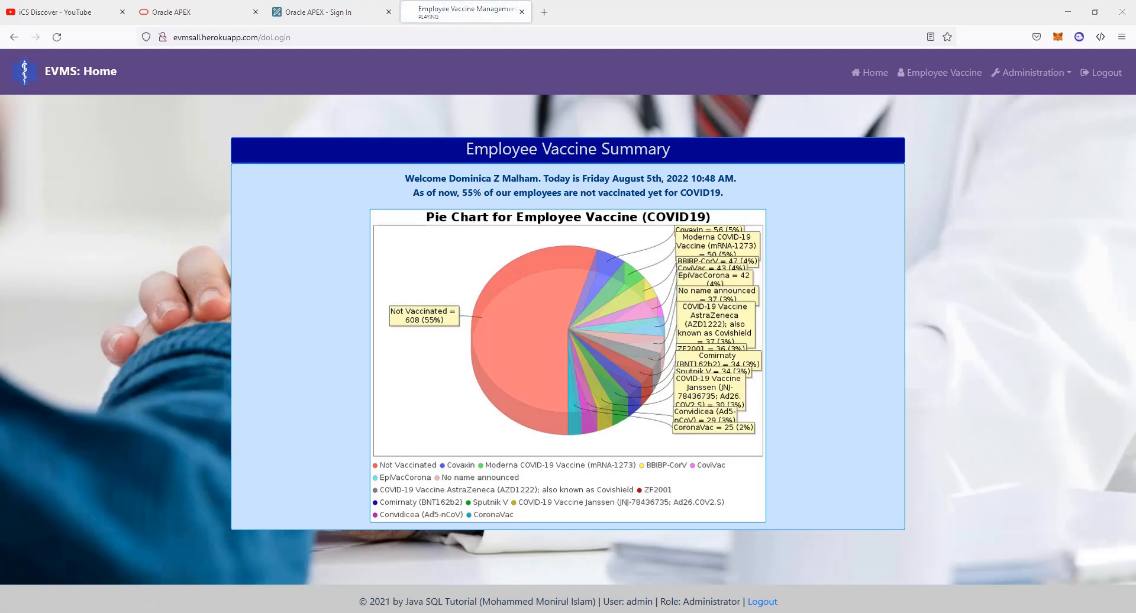
left_click_drag(976, 599, 1025, 601)
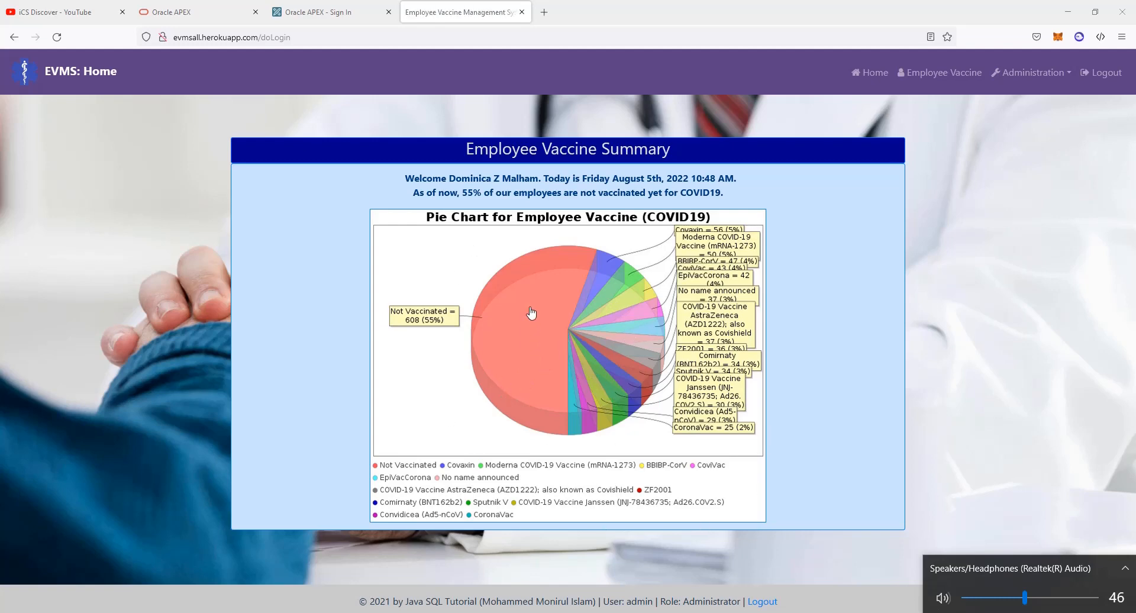
left_click(519, 348)
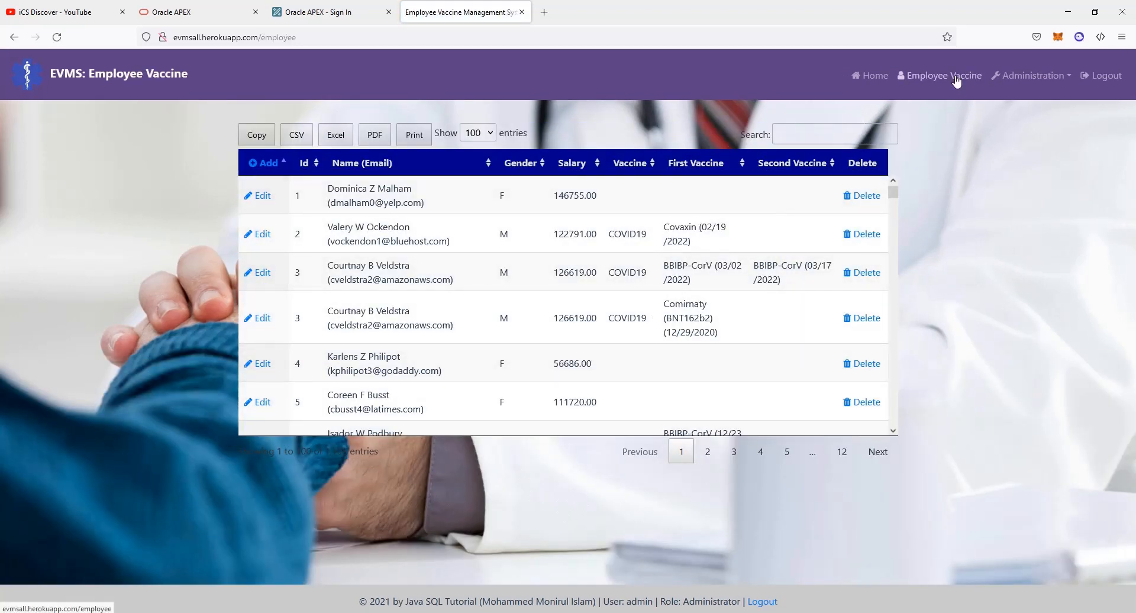
Look at the Administration menu, log out of EVMS, and switch to the Oracle APEX tab
left_click(1041, 77)
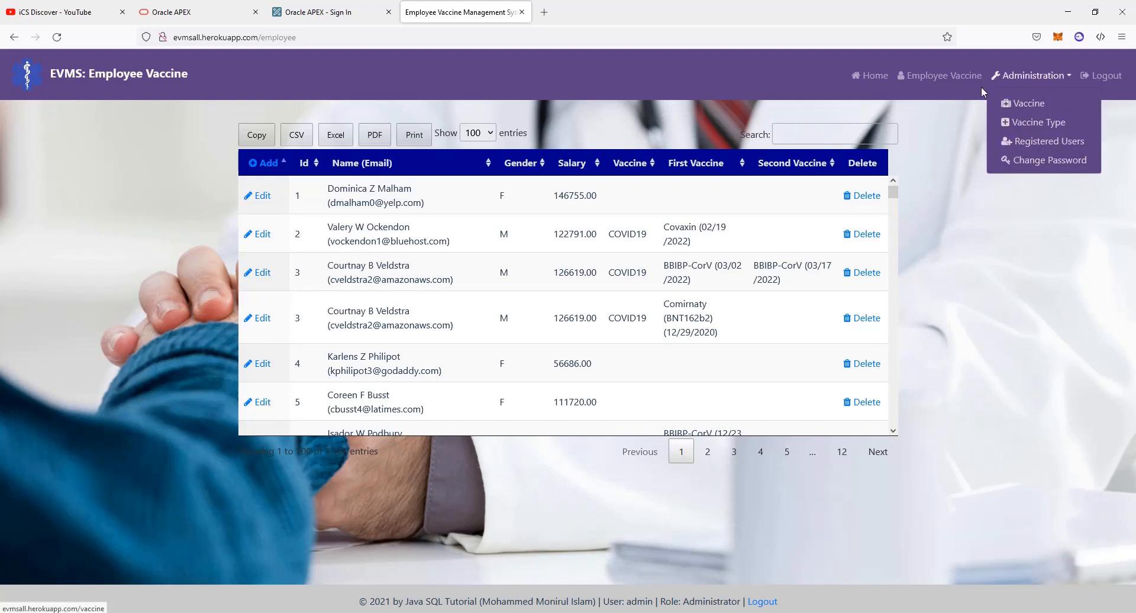
left_click(863, 129)
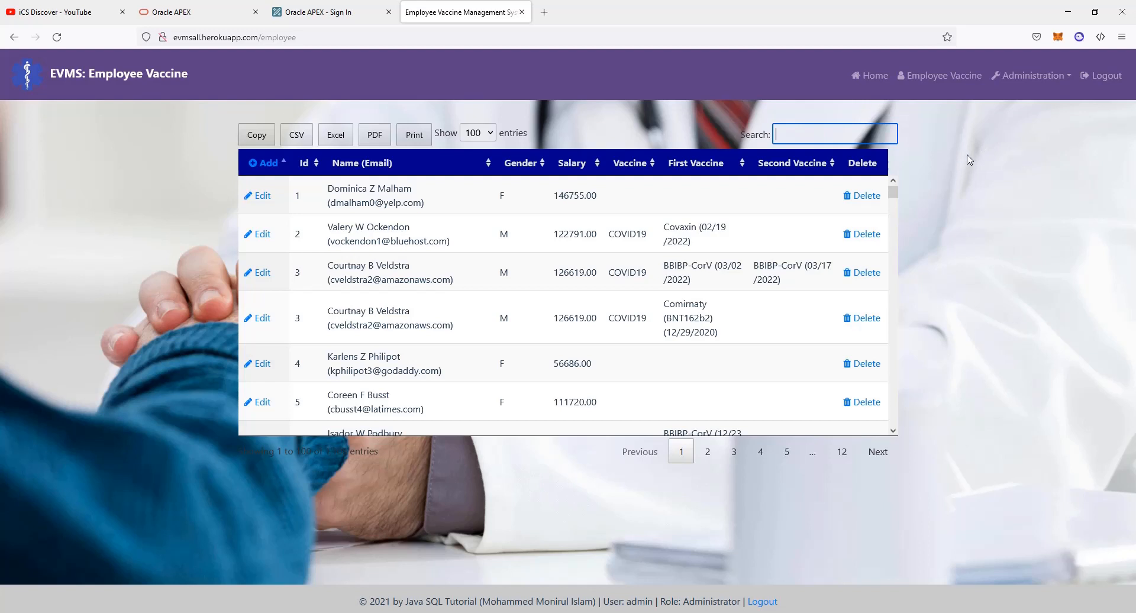
left_click(1100, 86)
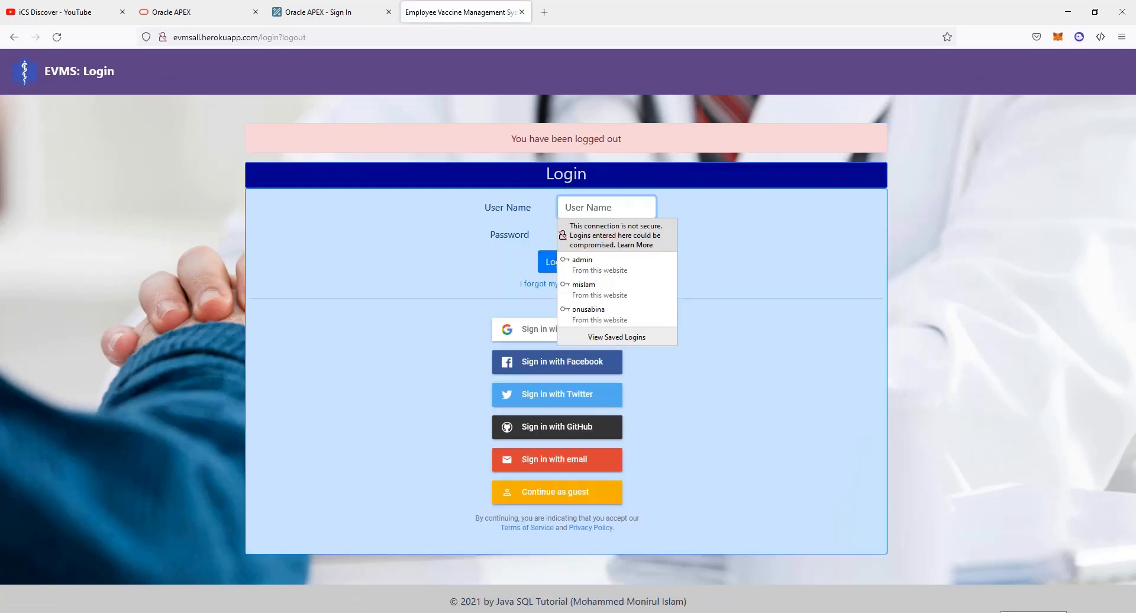
left_click(171, 12)
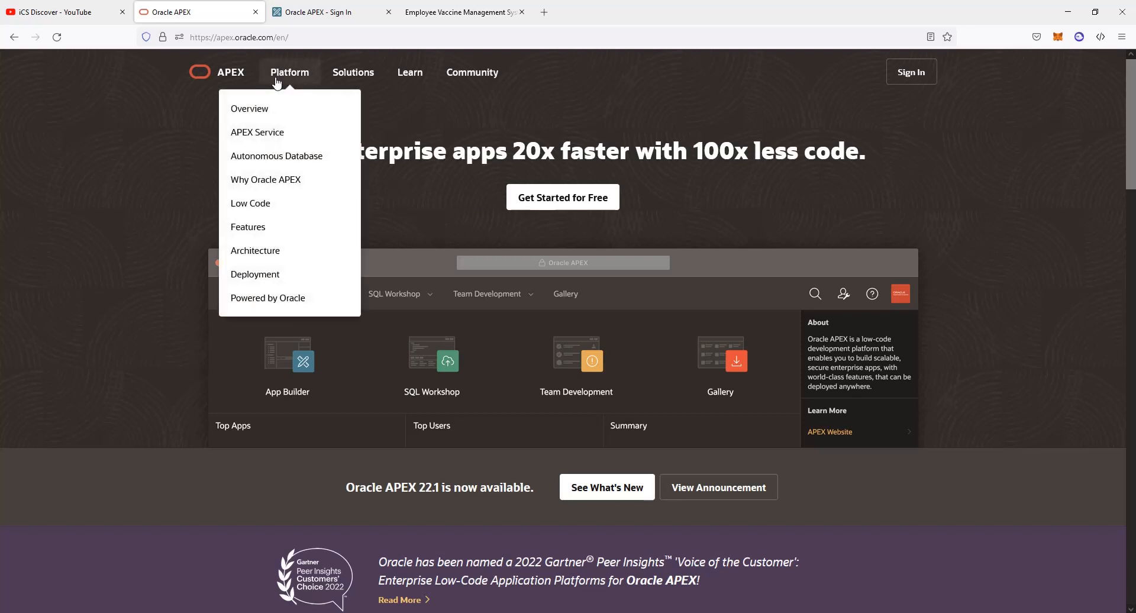
From Get Started for Free, view the Request a Free Workspace form, then open the filled-in APEX sign-in page
left_click(561, 201)
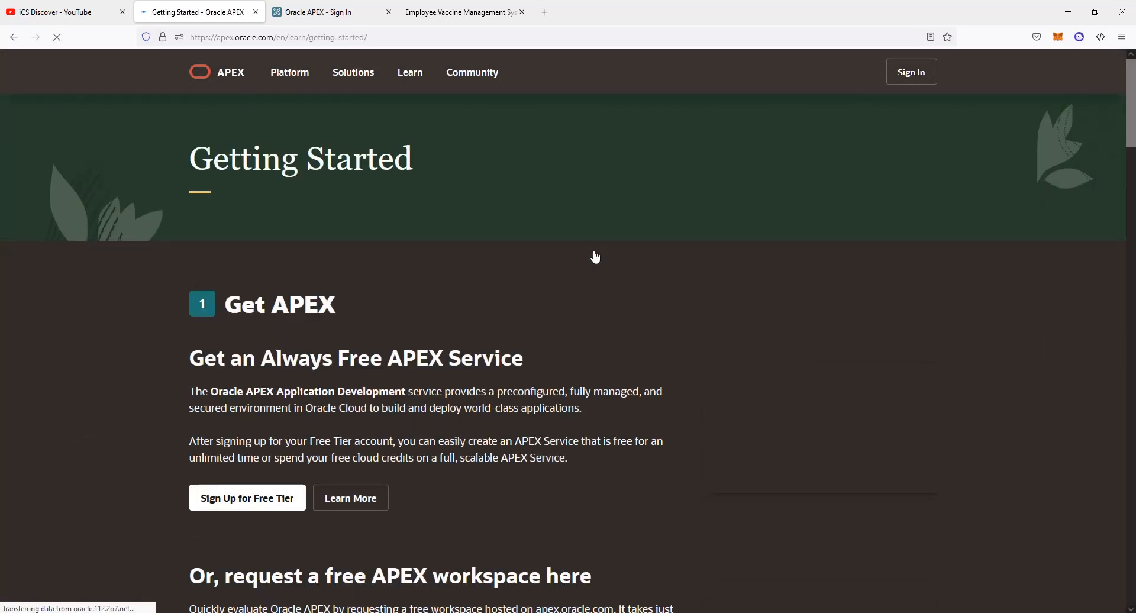
scroll(592, 281, "down", 6)
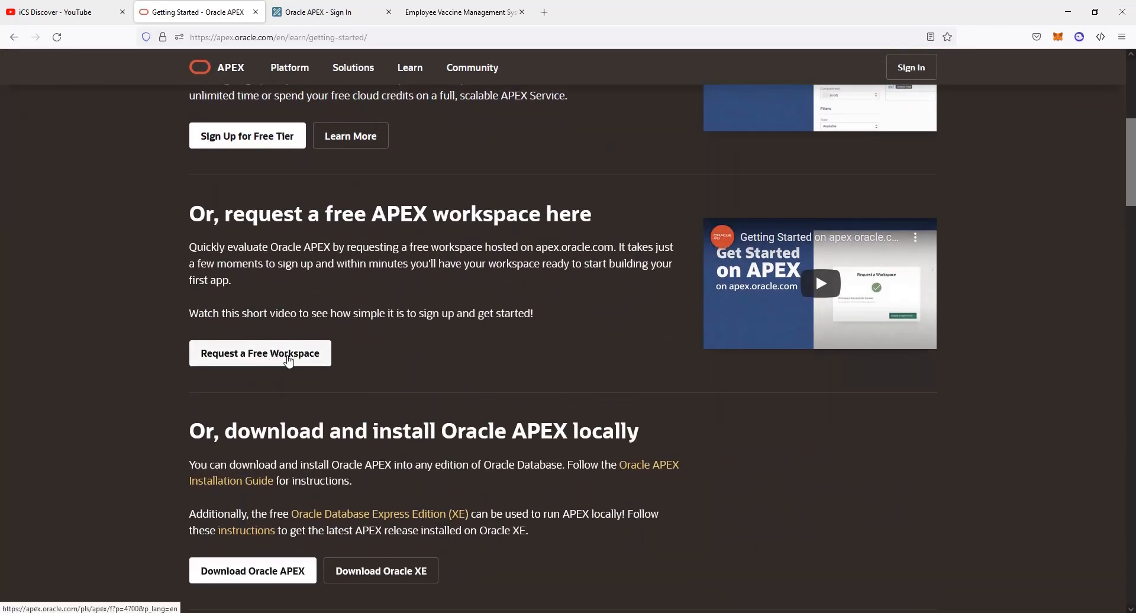
left_click(275, 360)
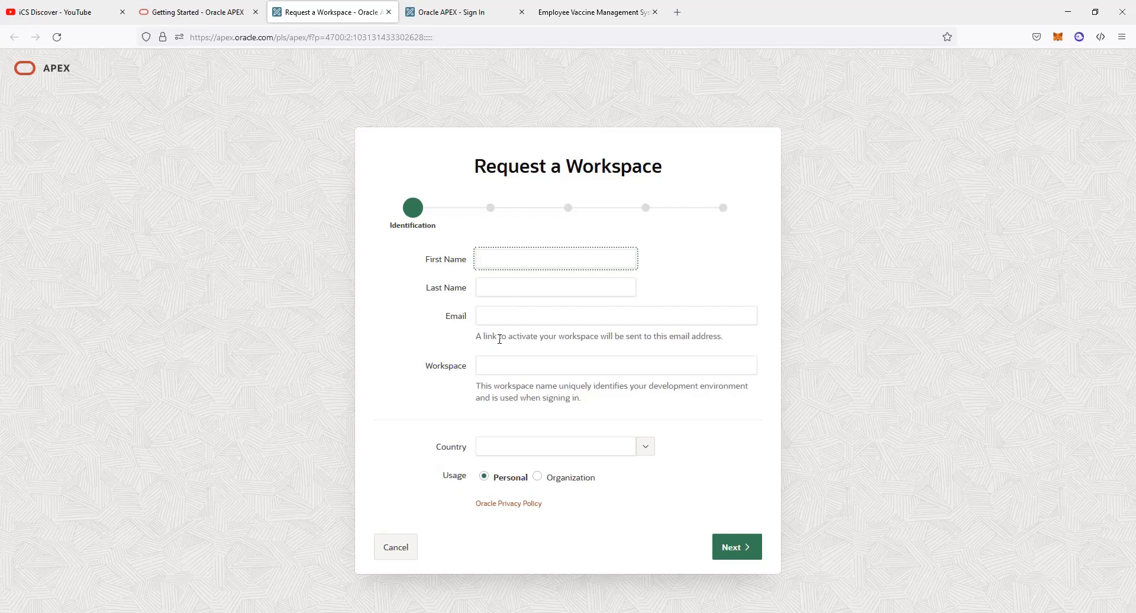
left_click(499, 364)
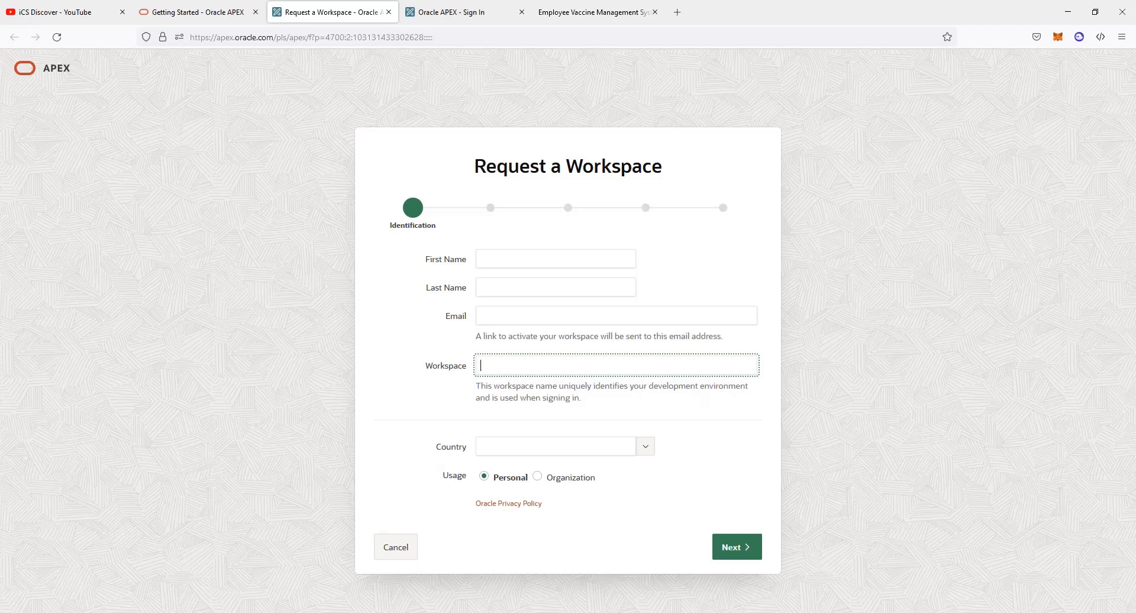
left_click(915, 612)
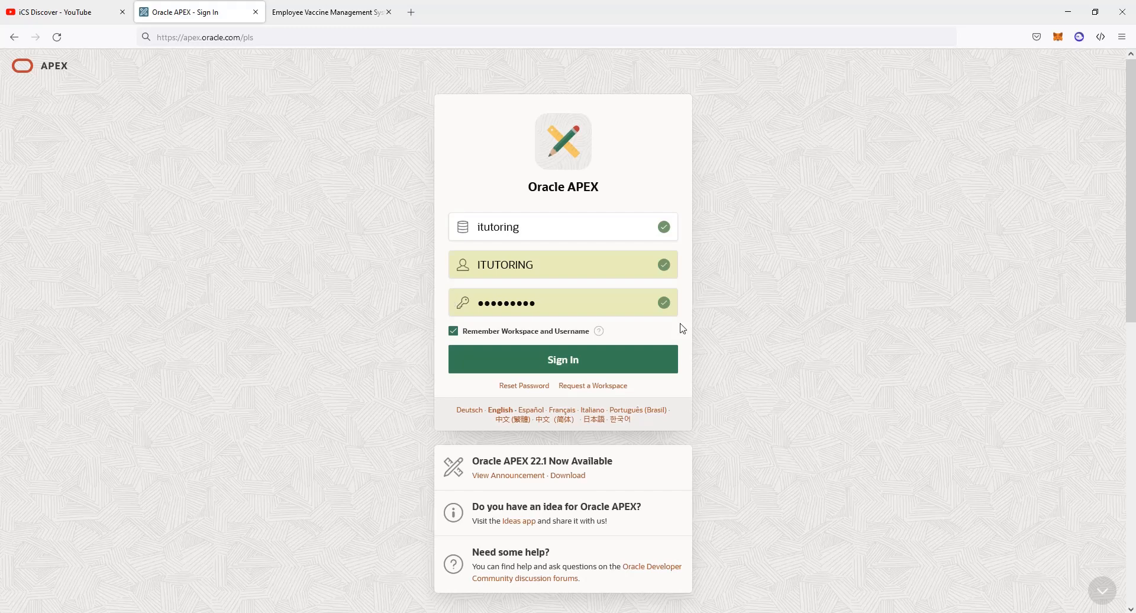
Sign in to the APEX workspace with the prefilled workspace, username and password
left_click(559, 265)
left_click(556, 300)
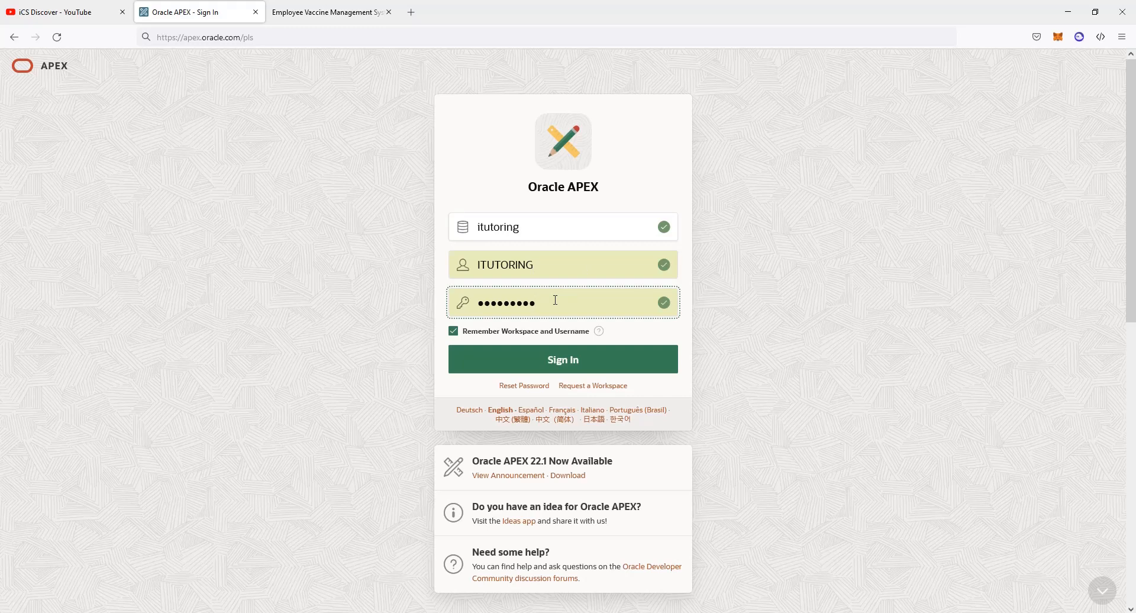
left_click(562, 361)
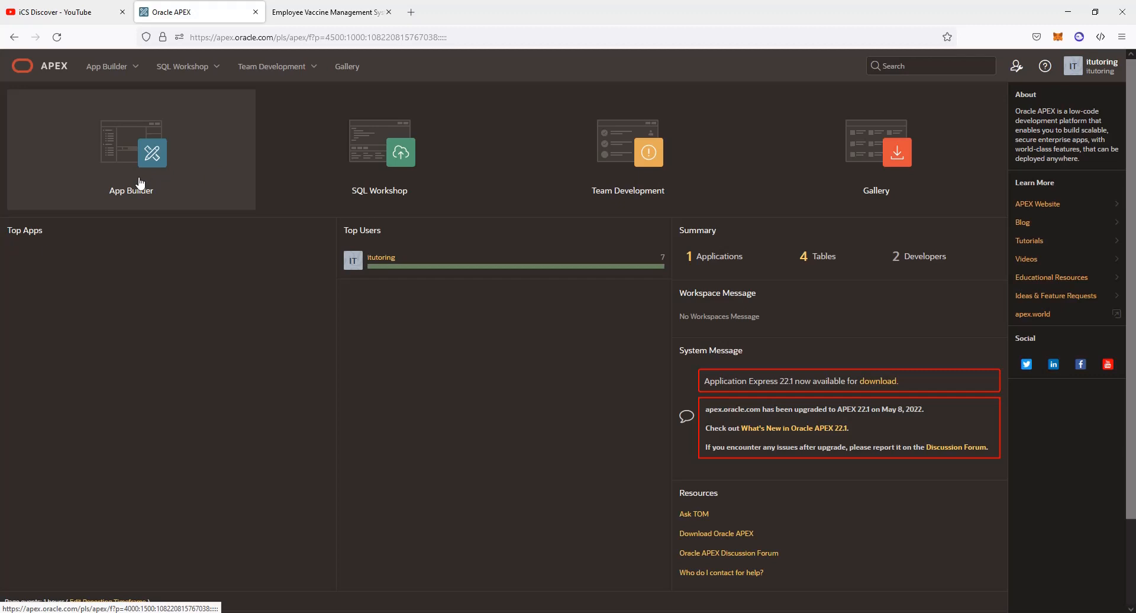
Go to SQL Workshop and open its Utilities page
left_click(399, 169)
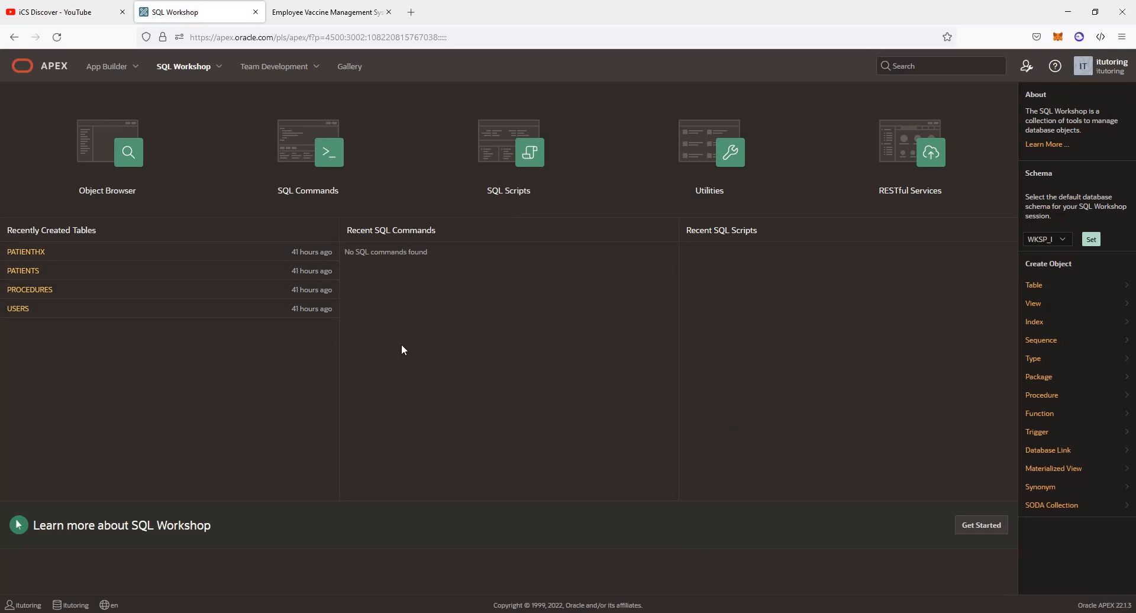
left_click(318, 14)
left_click(181, 17)
left_click(727, 163)
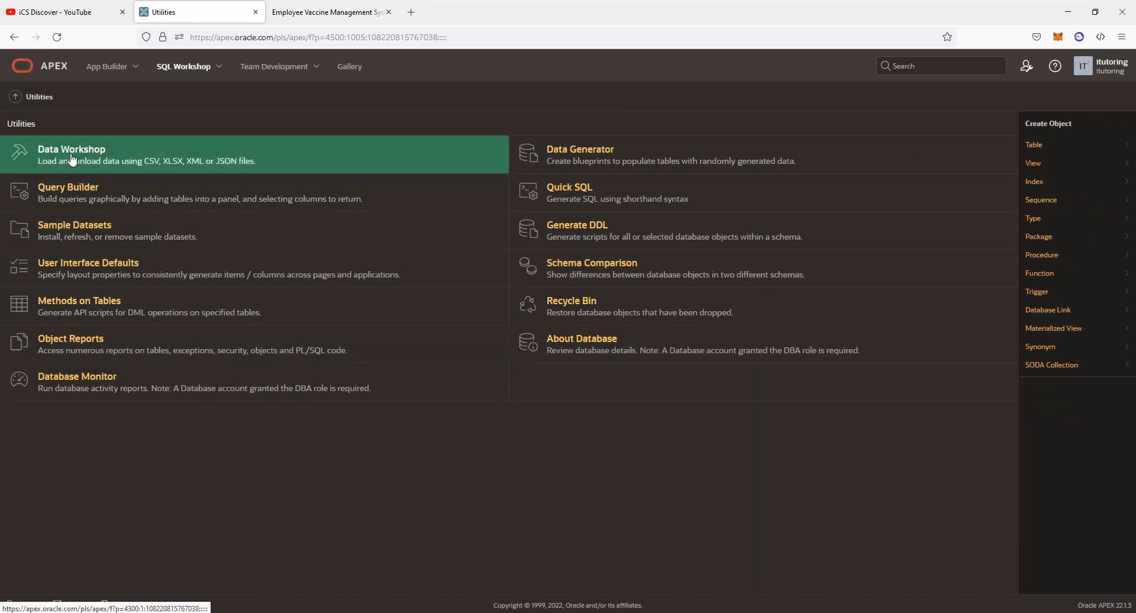
In Data Workshop's Load Data, select vt.csv from the evmsall sql folder for upload
left_click(71, 157)
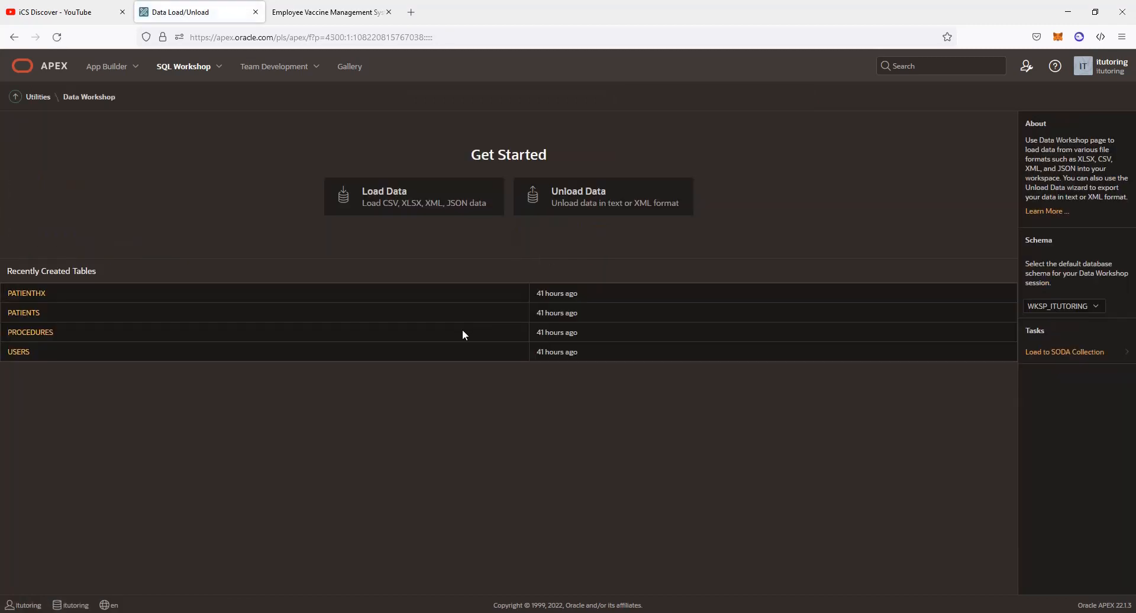
left_click(377, 198)
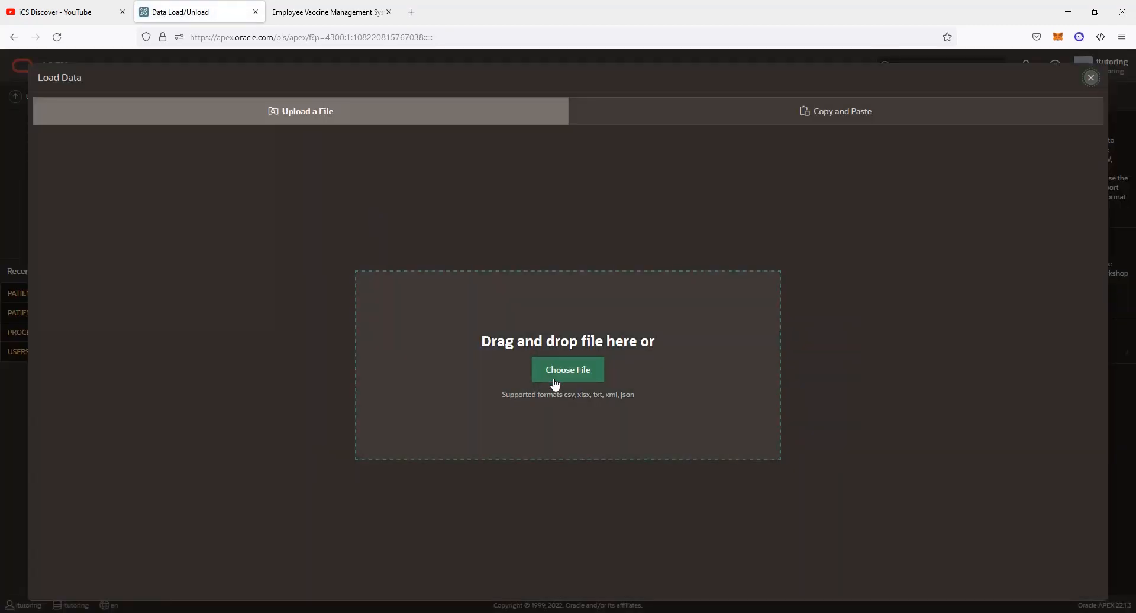
left_click(560, 385)
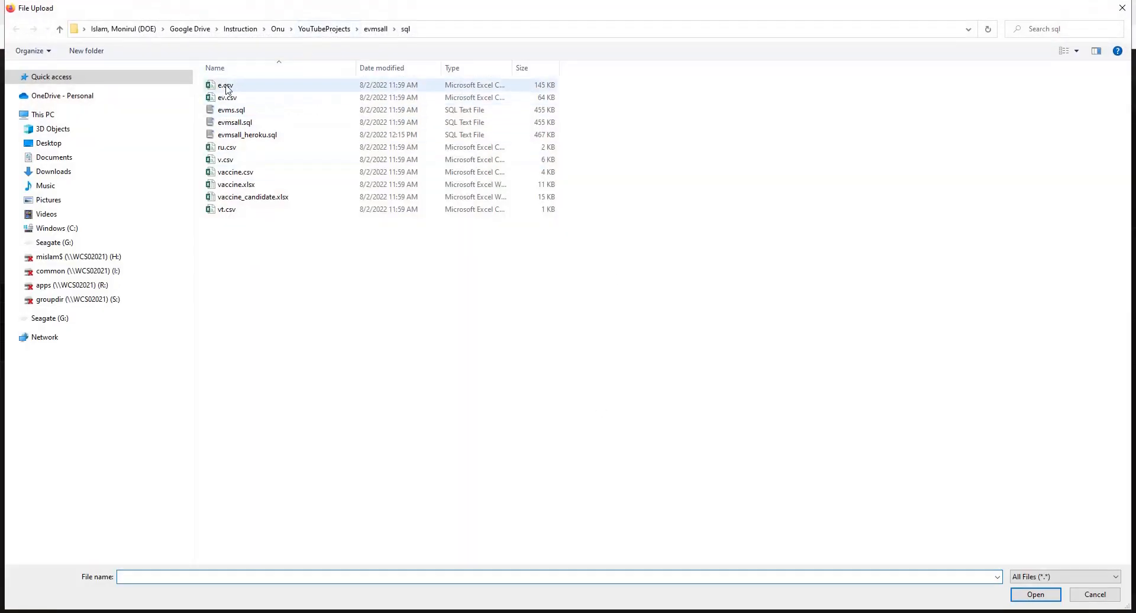
left_click(221, 214)
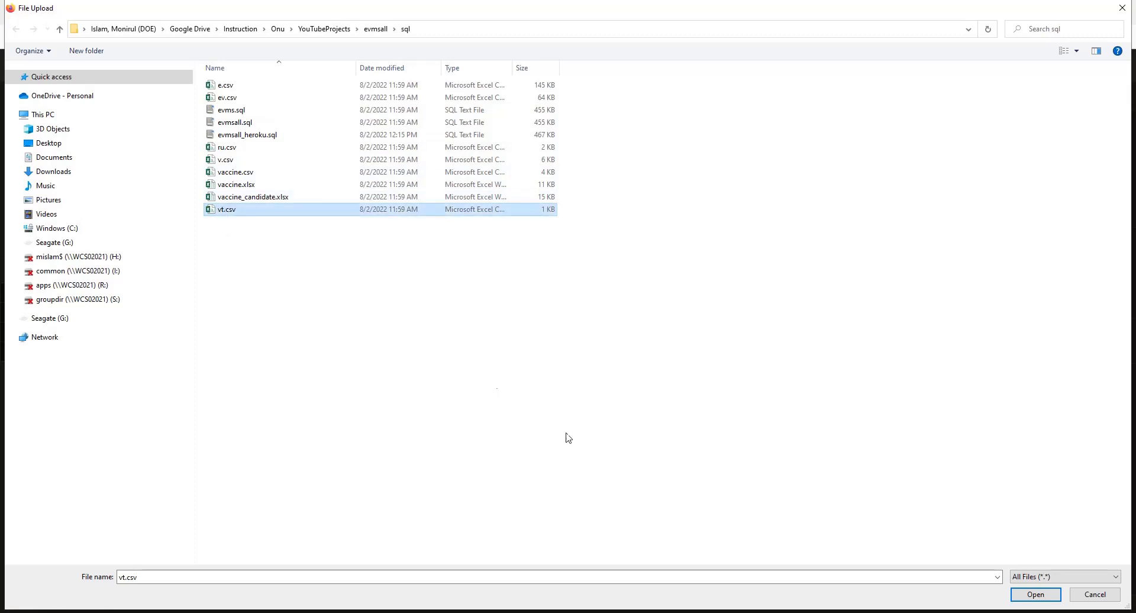
key("Return")
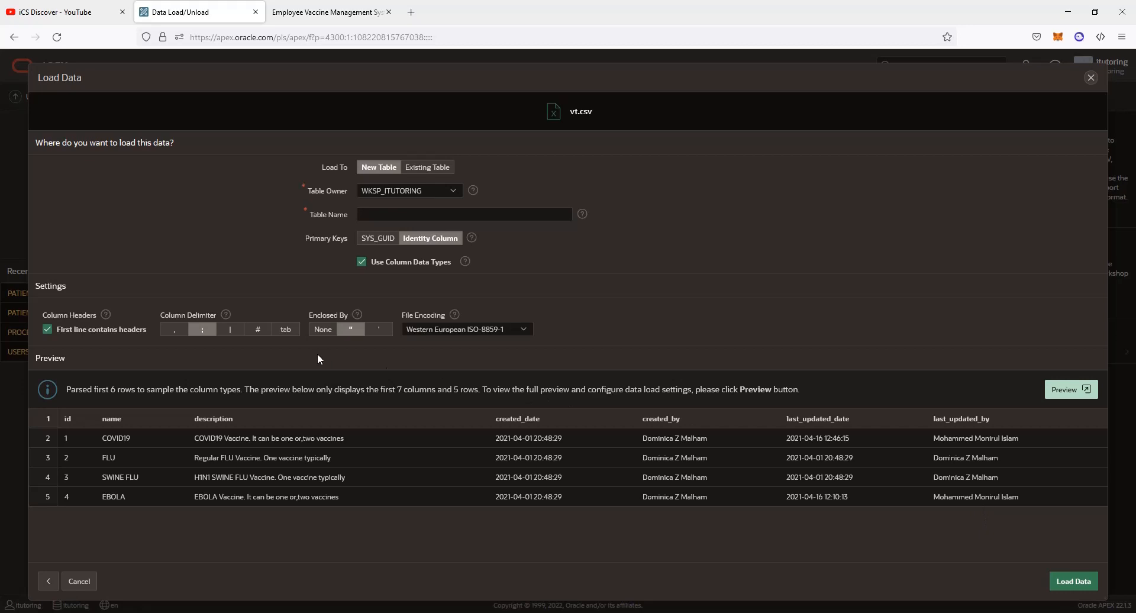
Load vt.csv into a new table named VACCINE_TYPE and close the finished loader
left_click(377, 219)
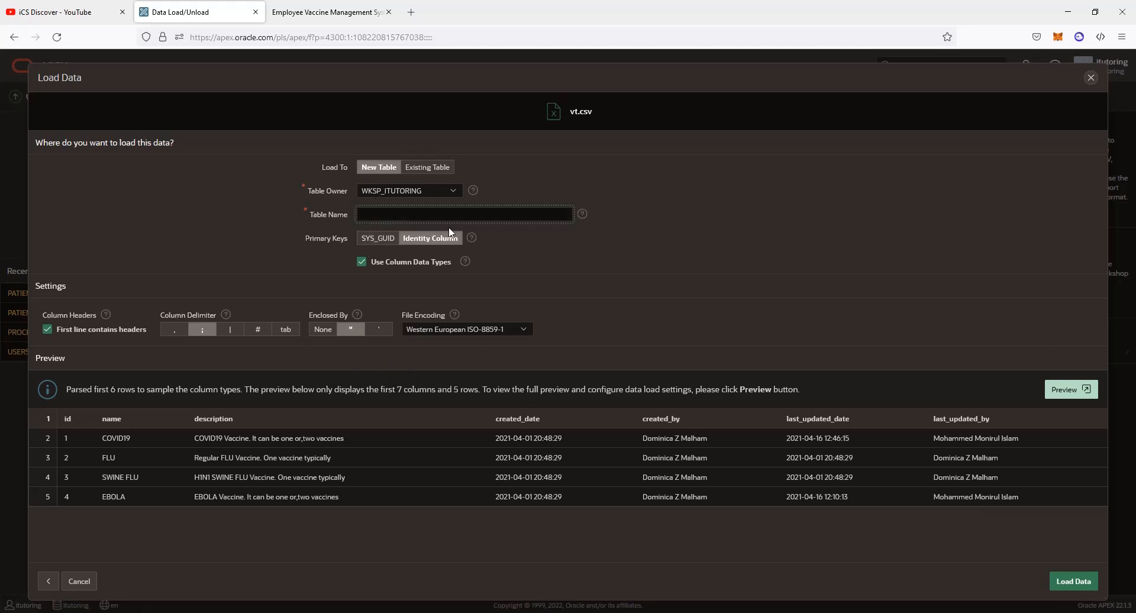
type("VACCINA")
key("BackSpace")
type("E_TYPE")
left_click(1073, 582)
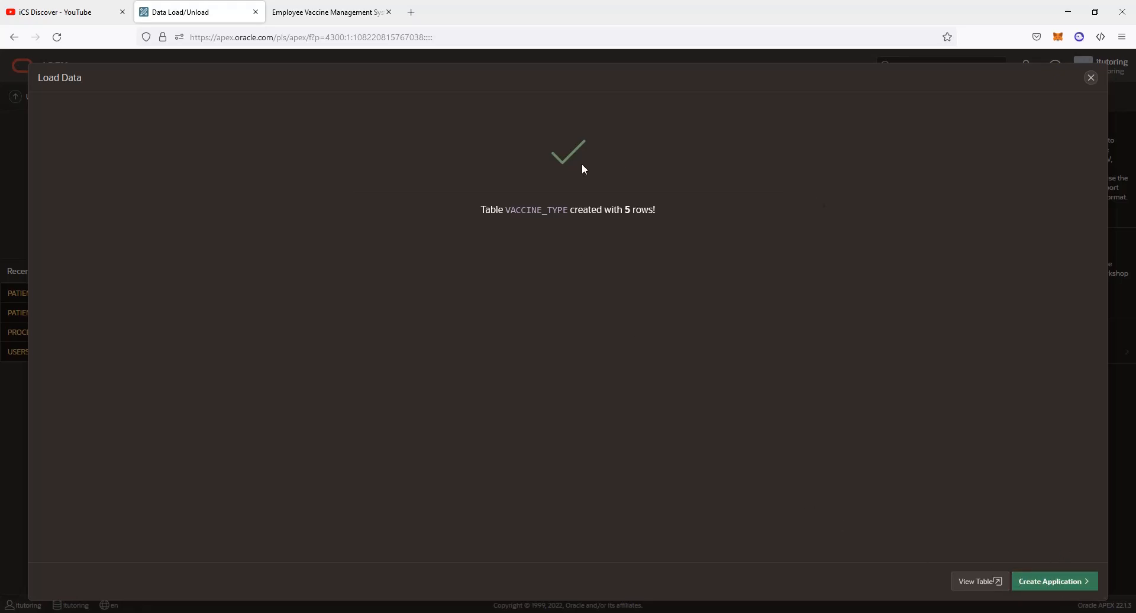
left_click(1091, 81)
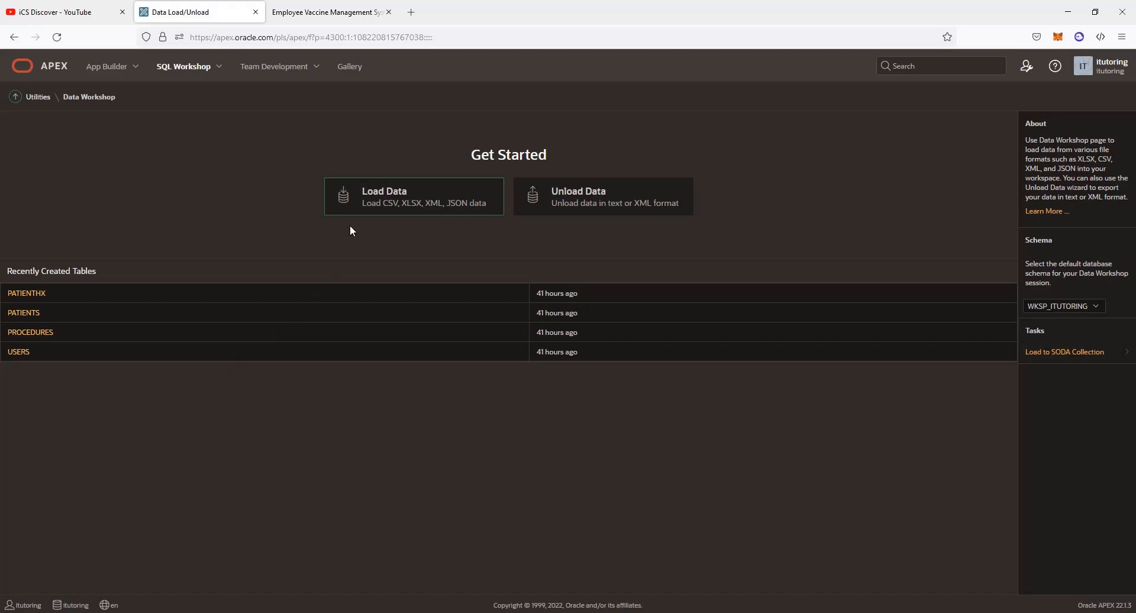
Load the remaining CSV files, review the newly created tables, and go to App Builder
left_click(353, 204)
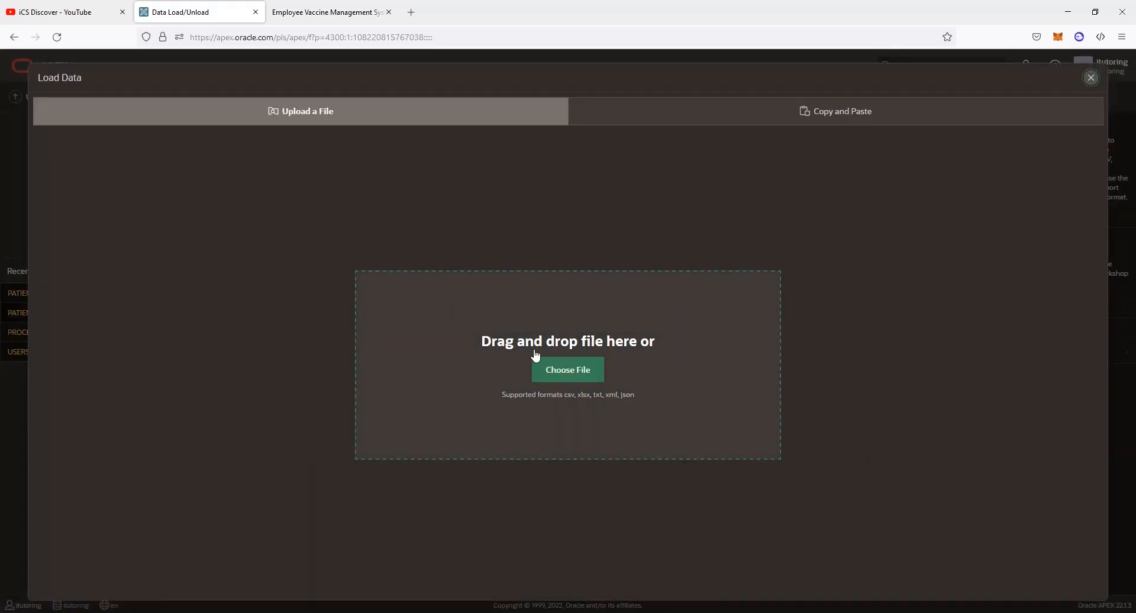
left_click(536, 355)
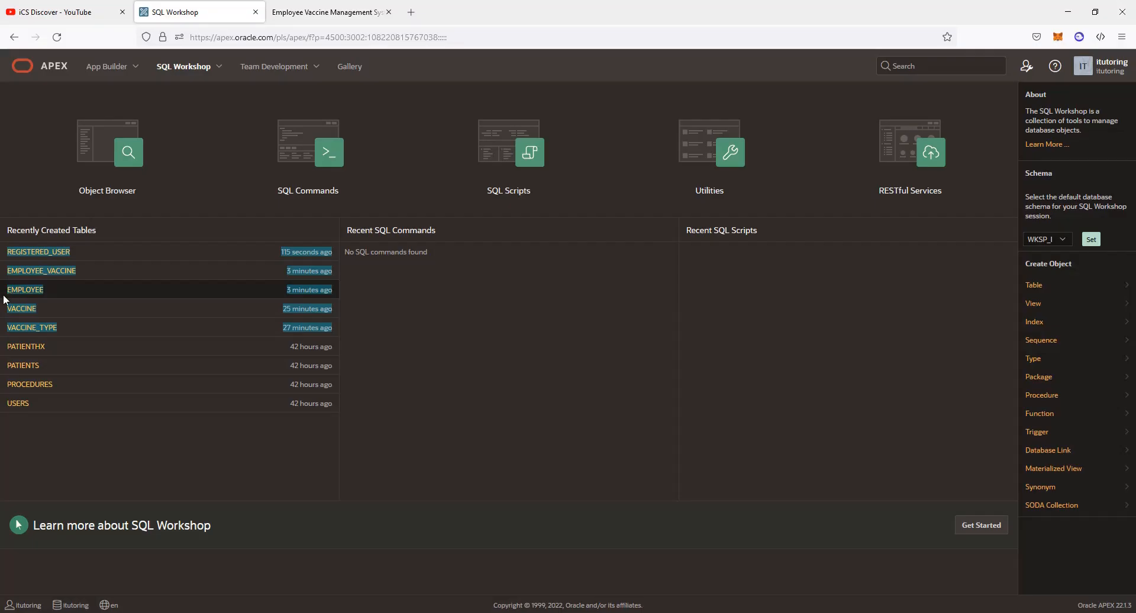
left_click_drag(3, 290, 2, 256)
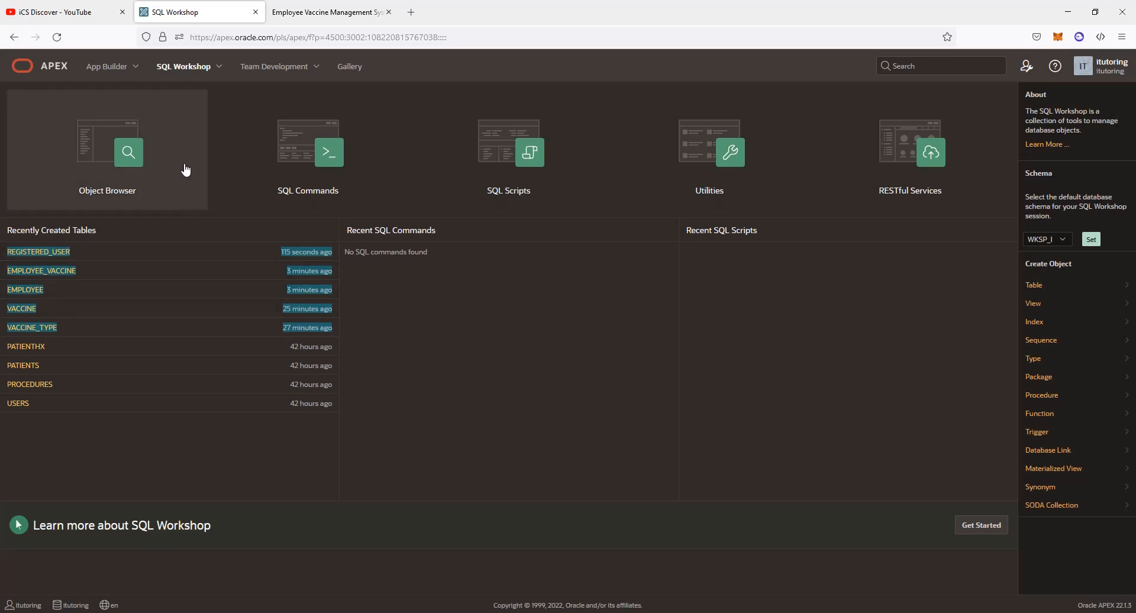
left_click(112, 74)
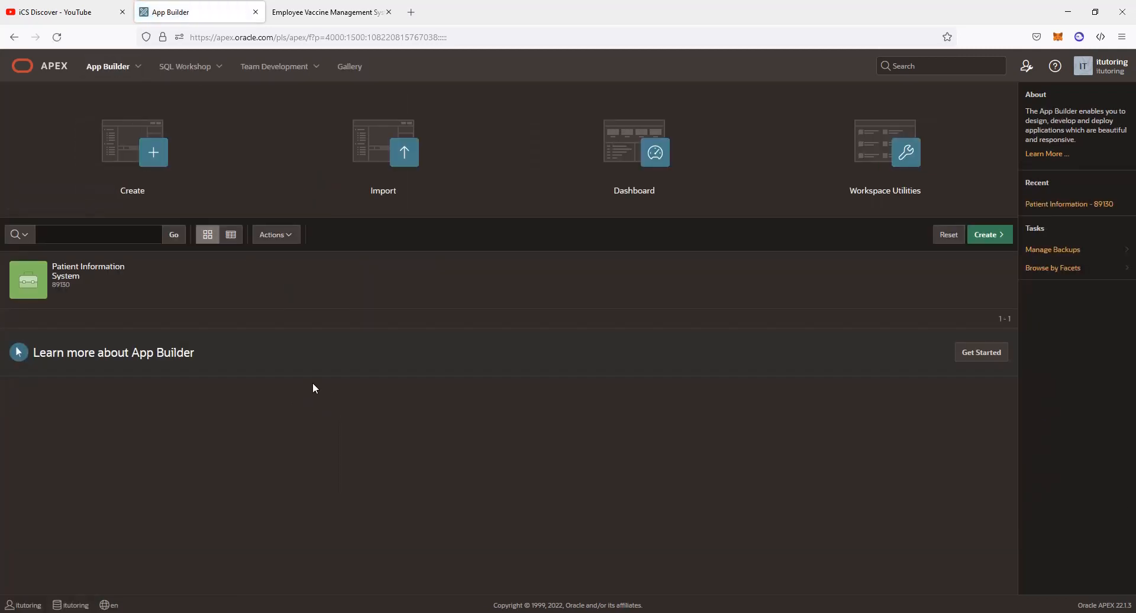
Start a New Application, paste the name 'Employee Vaccination Management System', and create it
left_click(140, 195)
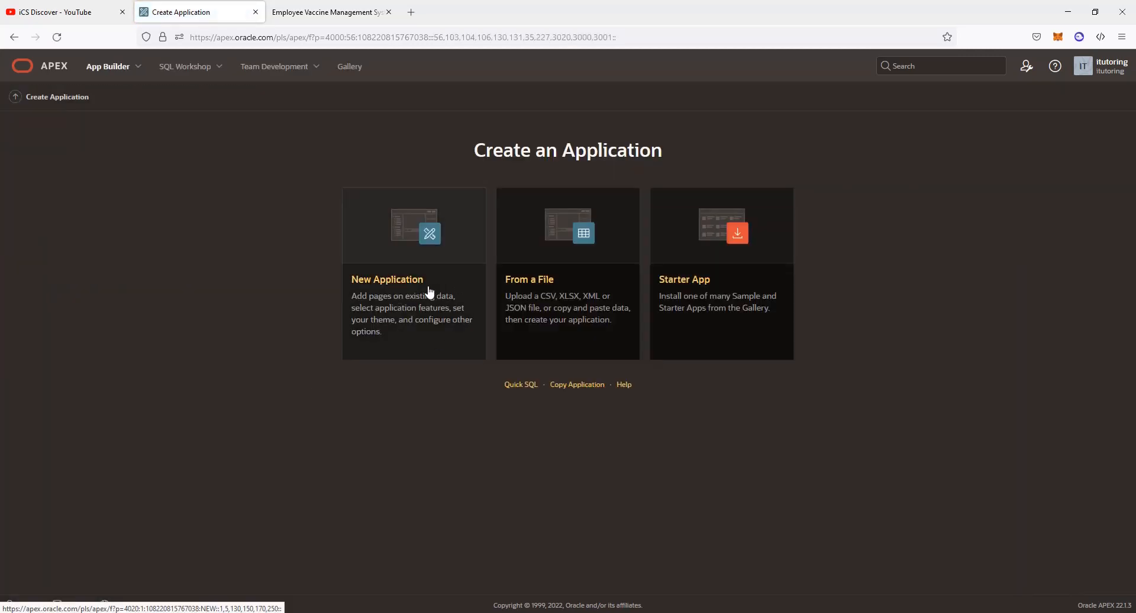
left_click(383, 285)
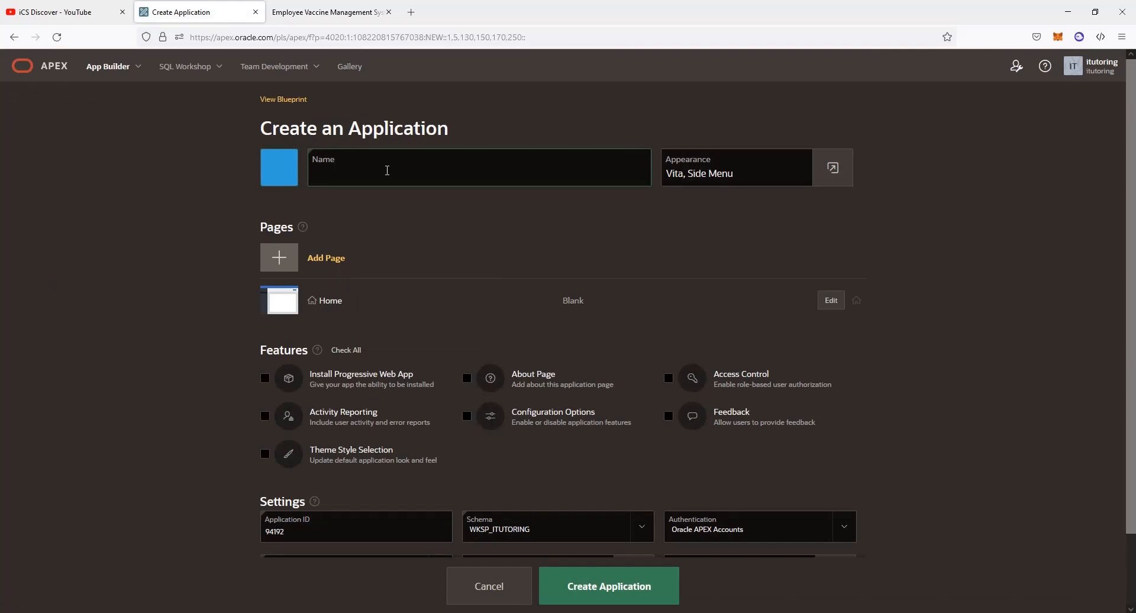
type("Employee Vaccination Management System")
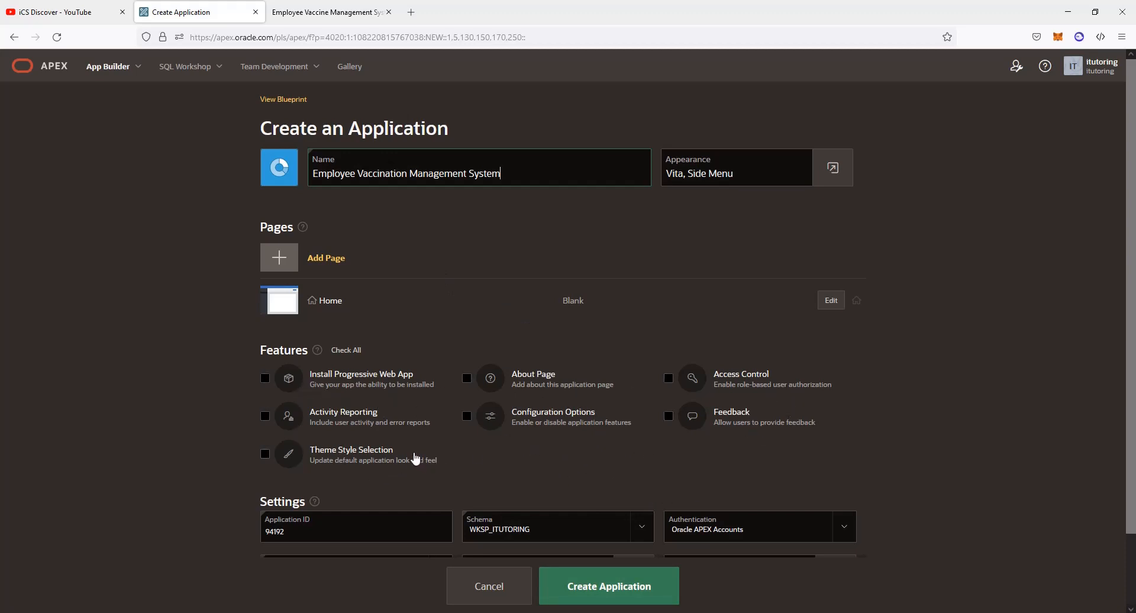
left_click(620, 596)
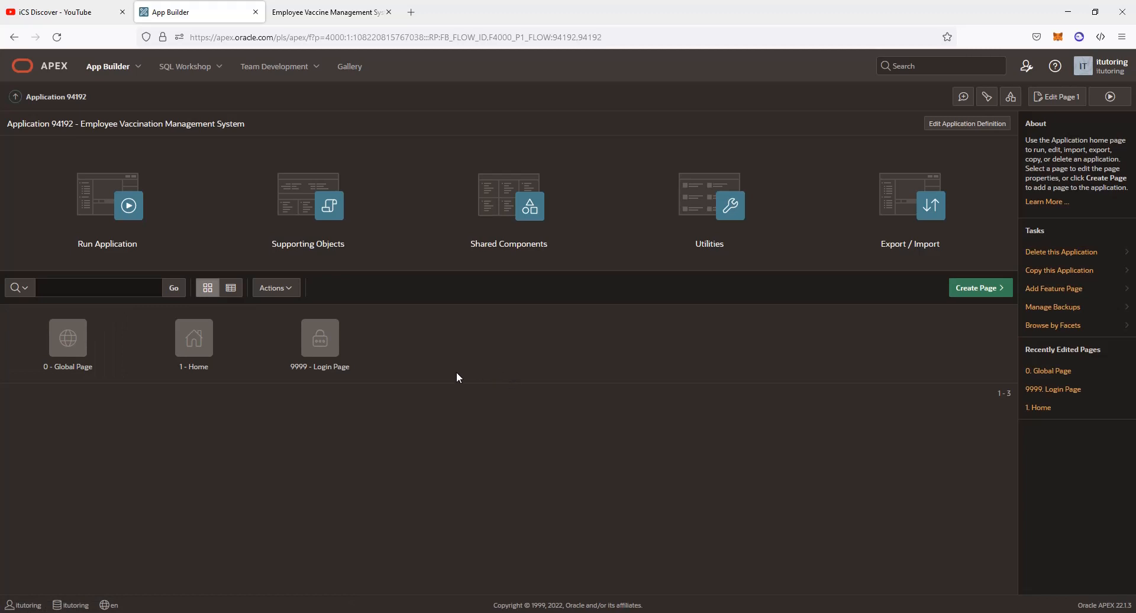
Run the app, sign in with the saved login, view the side menu, then sign out
left_click(131, 204)
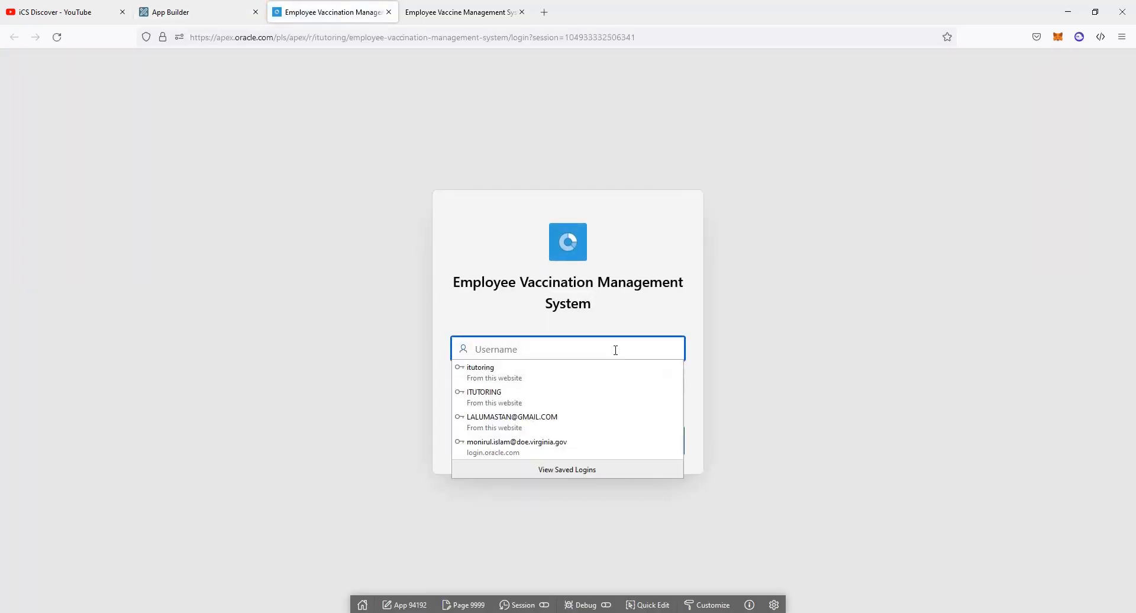
left_click(494, 376)
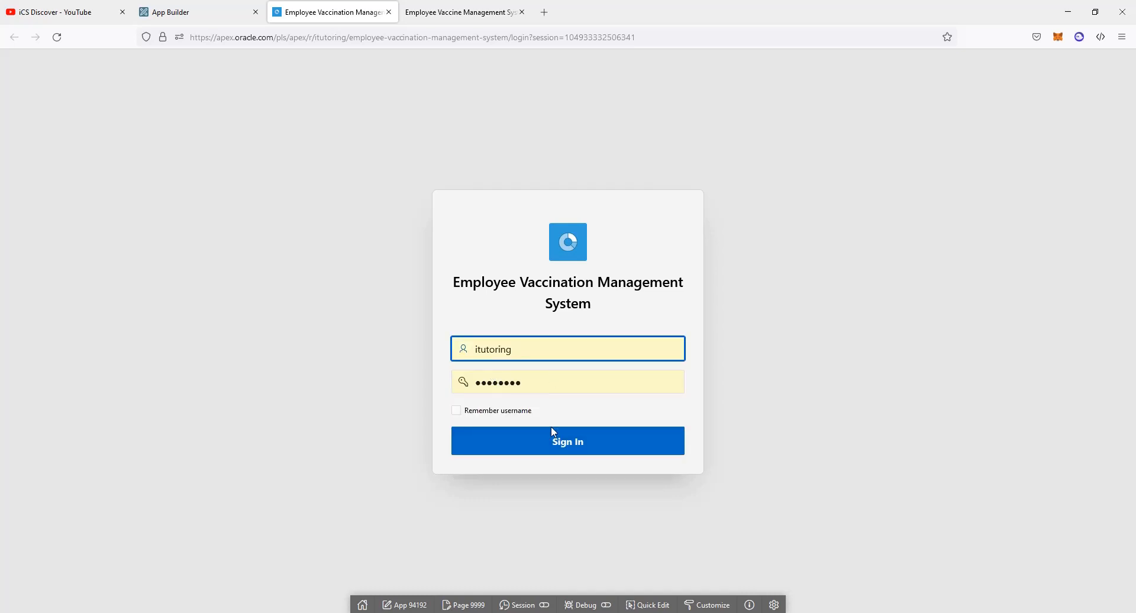
left_click(553, 438)
left_click(566, 475)
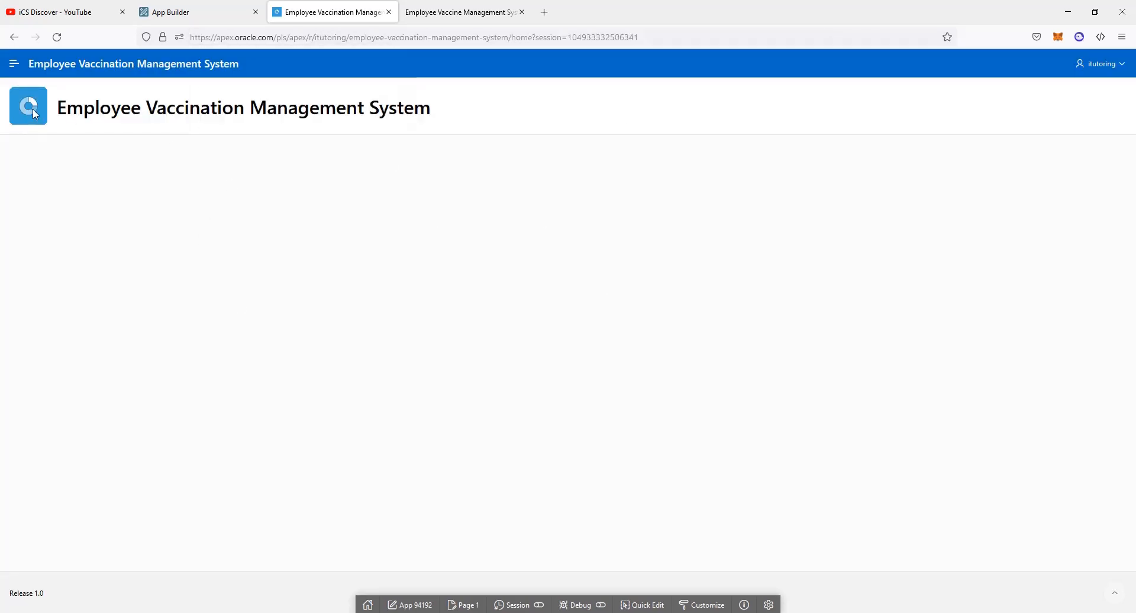
left_click(14, 64)
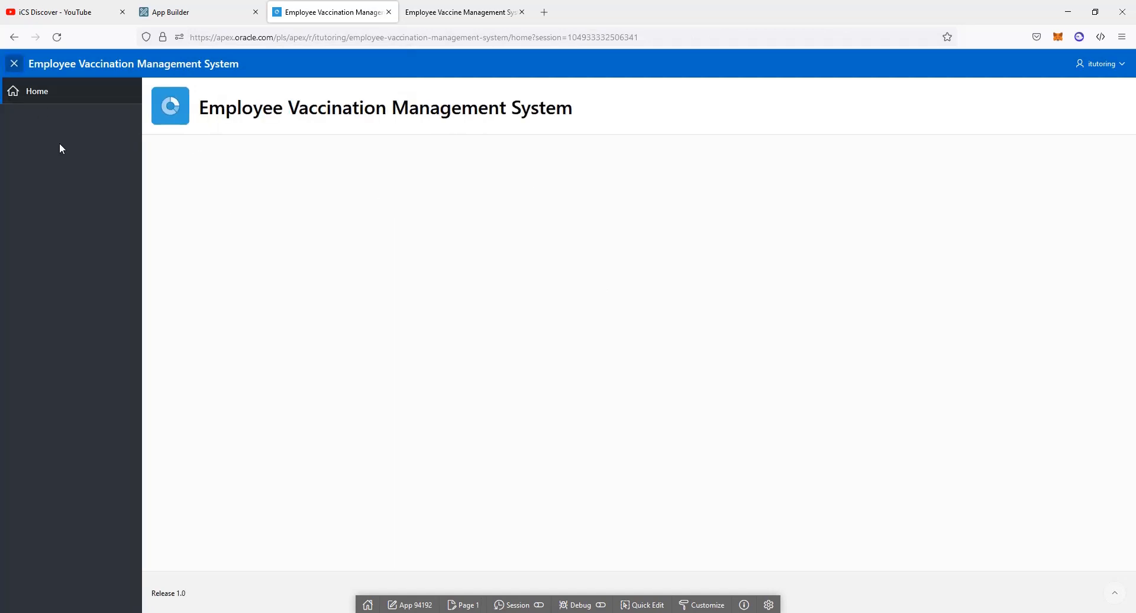
left_click(1103, 64)
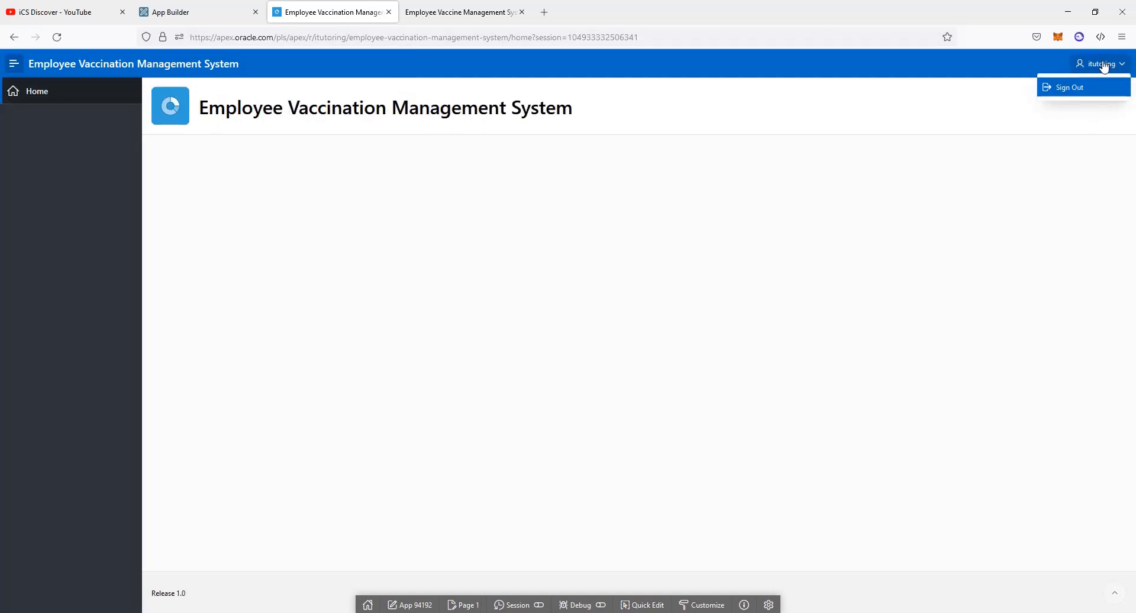
left_click(1073, 89)
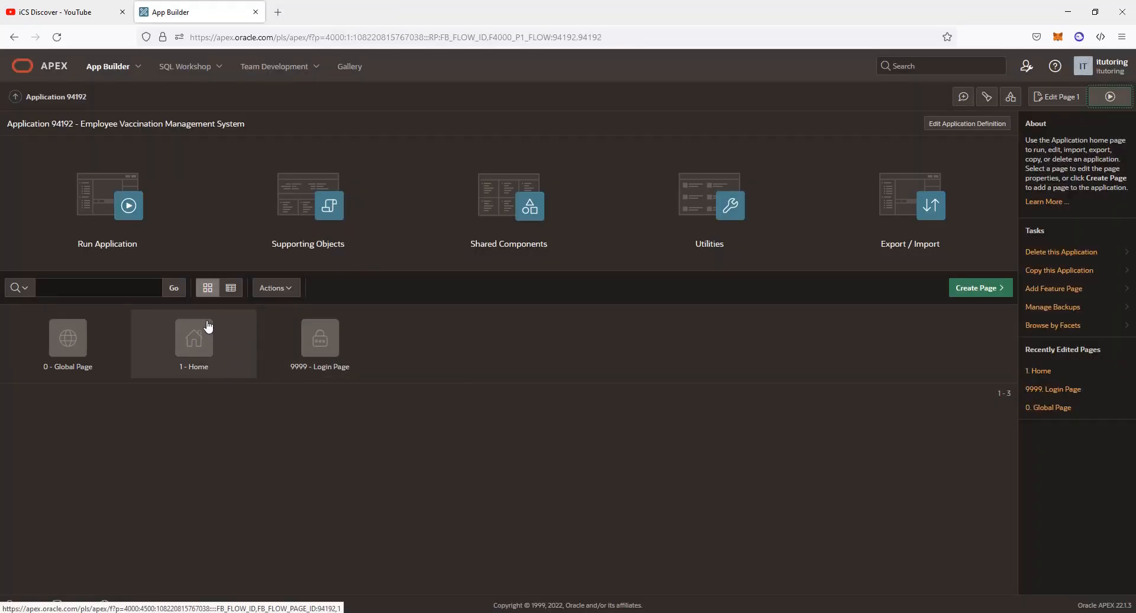
Open page 1 Home in Page Designer and drag a Chart region into its Body
left_click(201, 350)
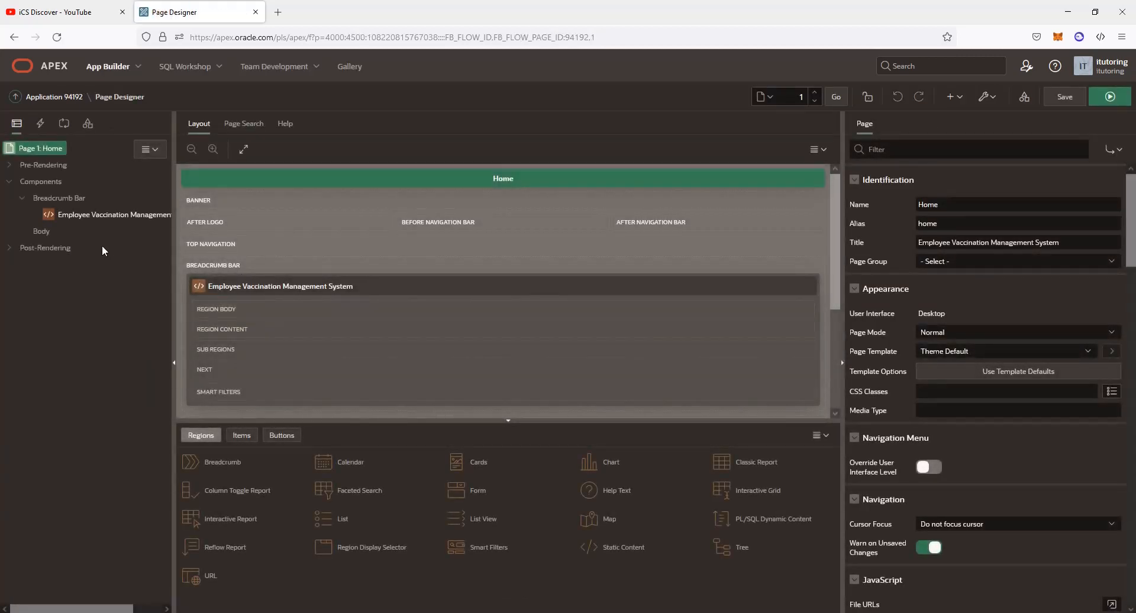
left_click(79, 214)
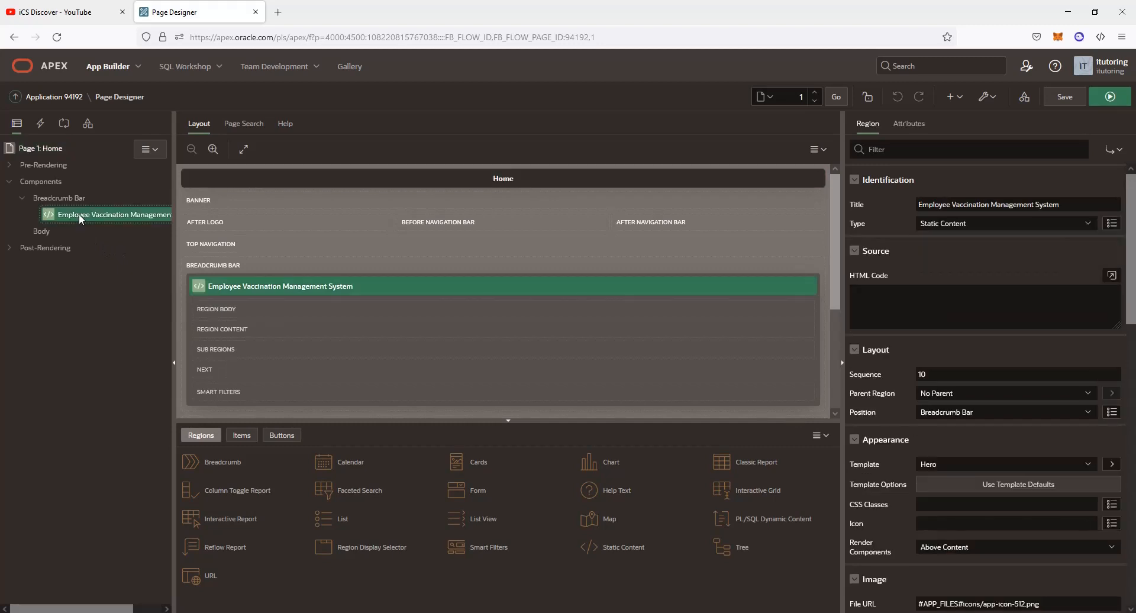
left_click(40, 231)
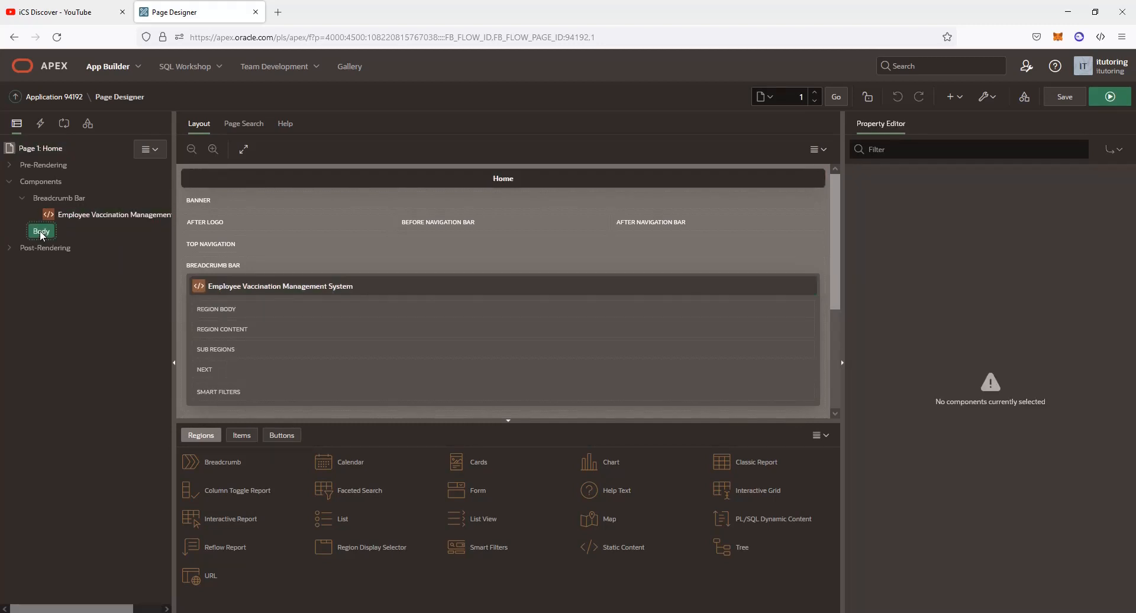
right_click(42, 236)
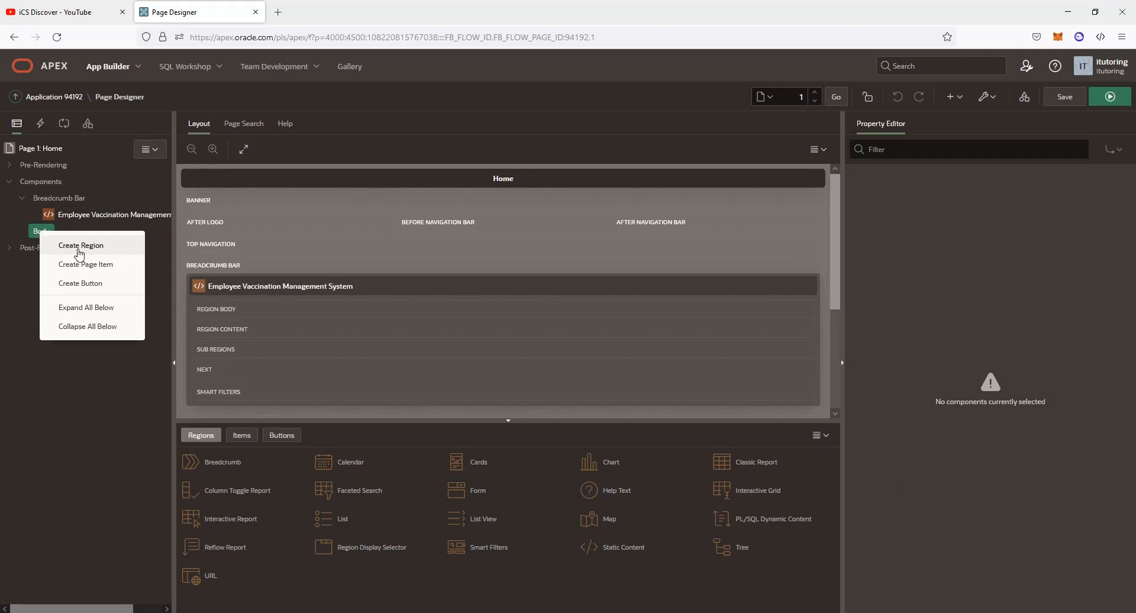
left_click(98, 400)
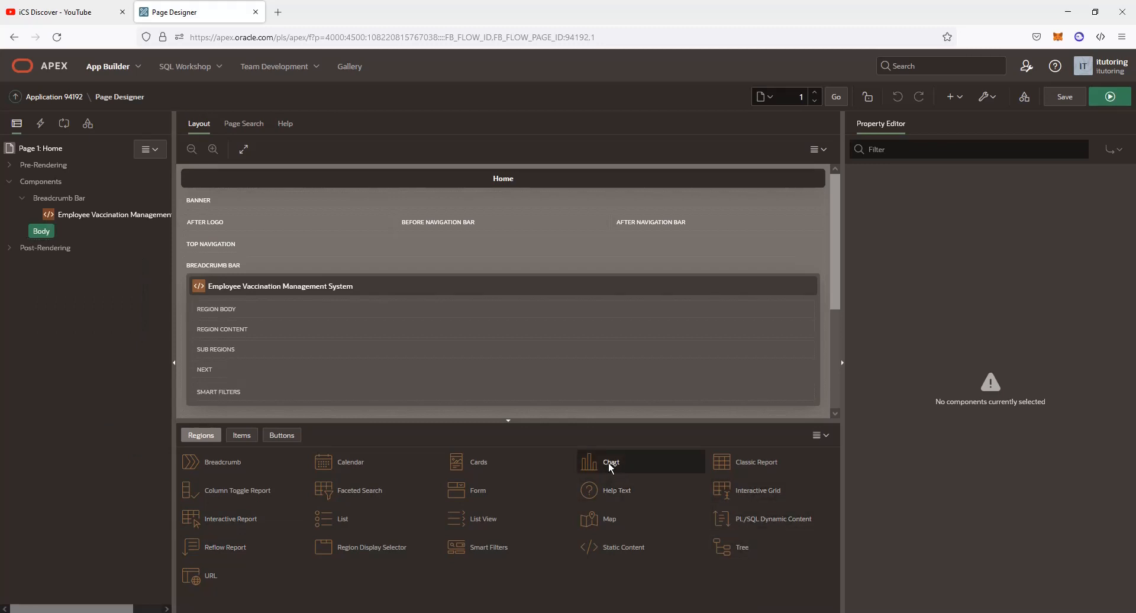
left_click_drag(608, 462, 425, 407)
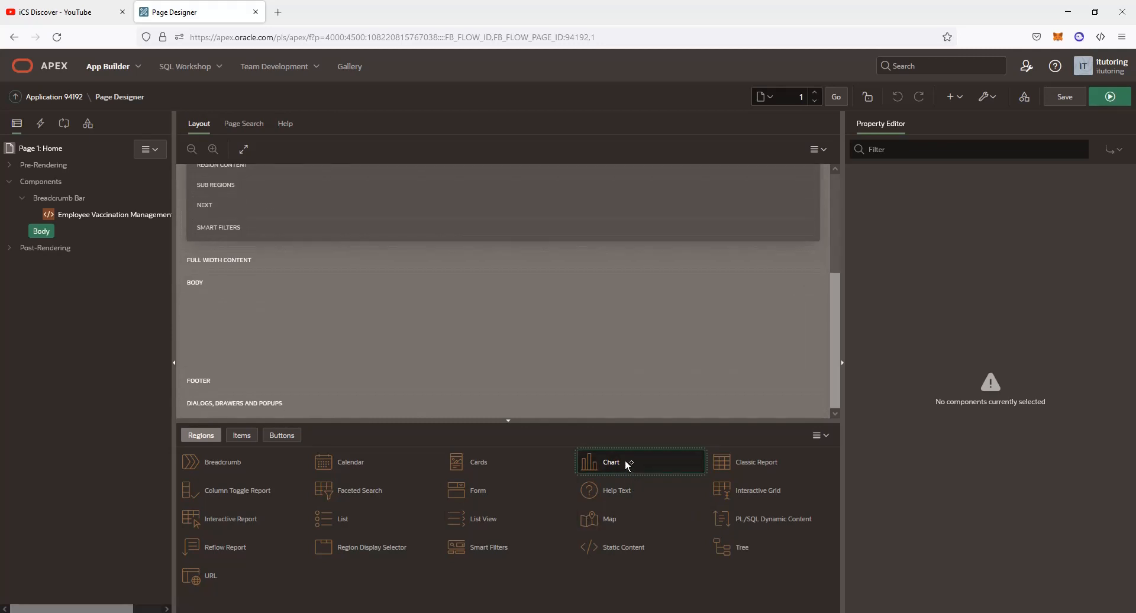
left_click_drag(629, 465, 213, 342)
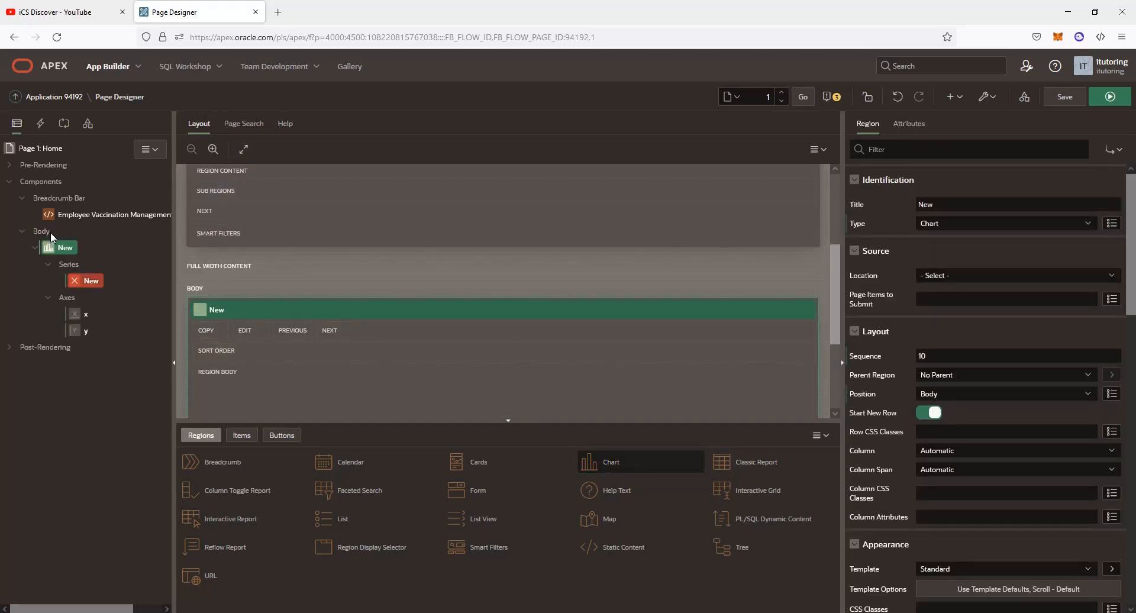
Make the new chart a Pie chart with the title 'Employee Vaccination Status'
left_click(62, 248)
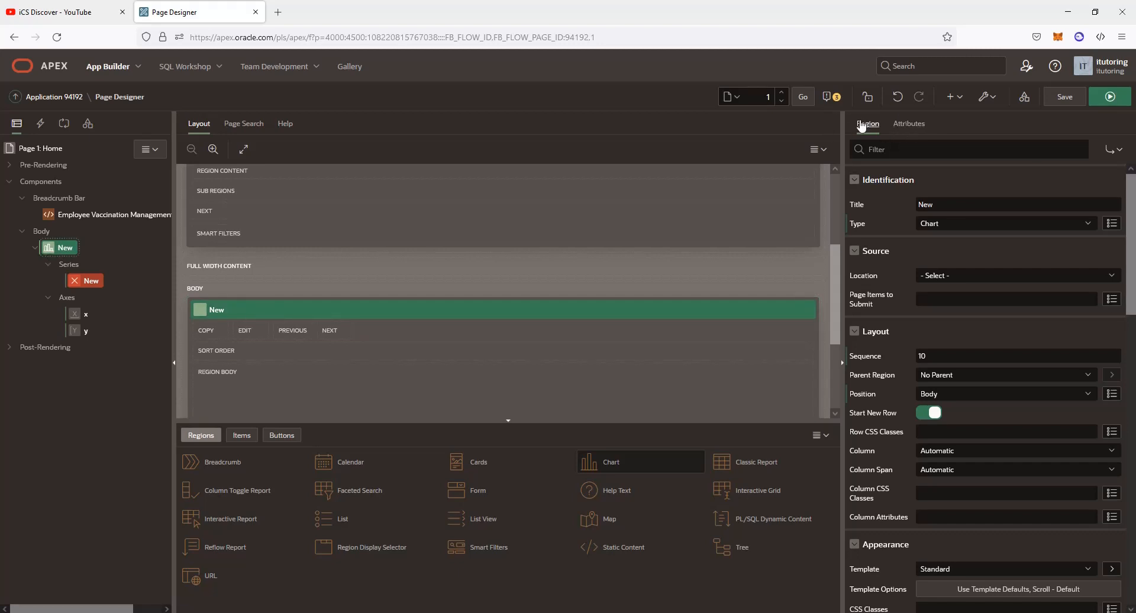
left_click(905, 129)
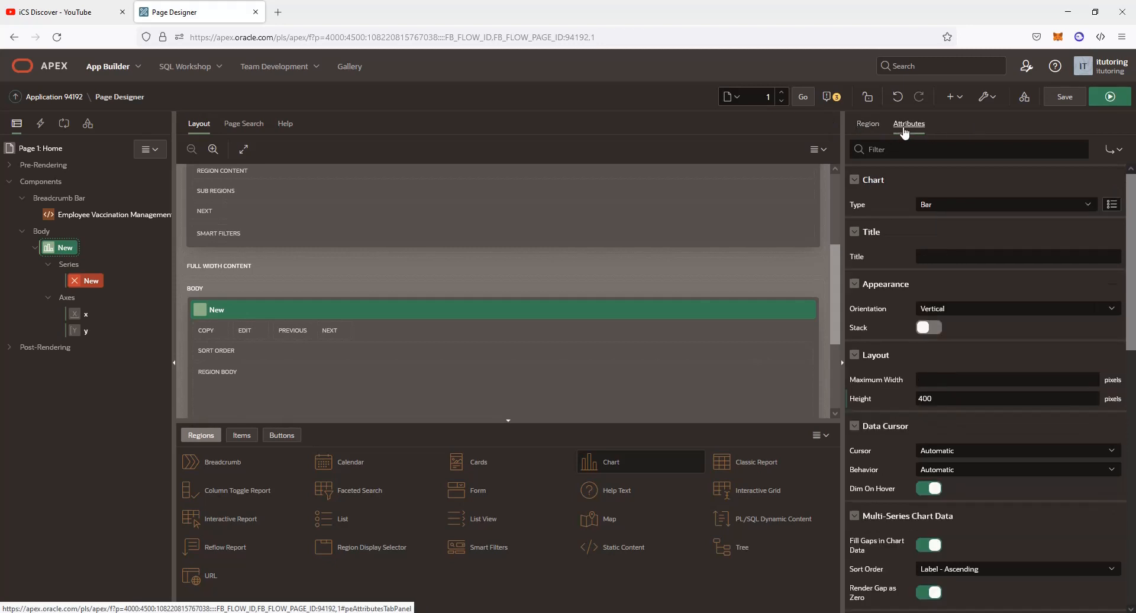
left_click(1033, 205)
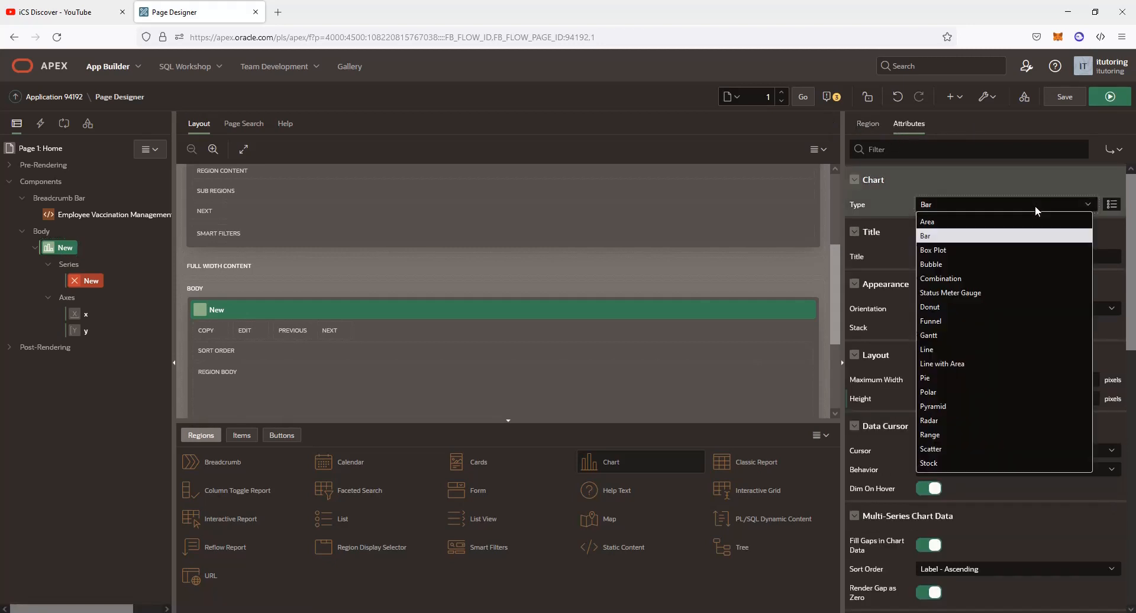
left_click(964, 377)
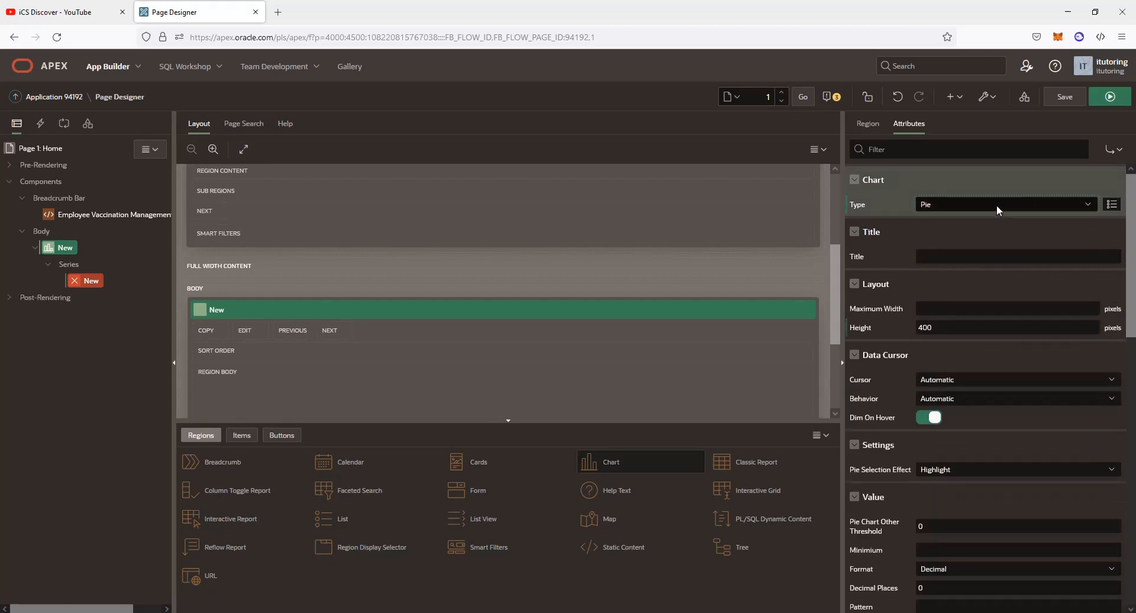
left_click(948, 258)
type("Employee Vaccination Status")
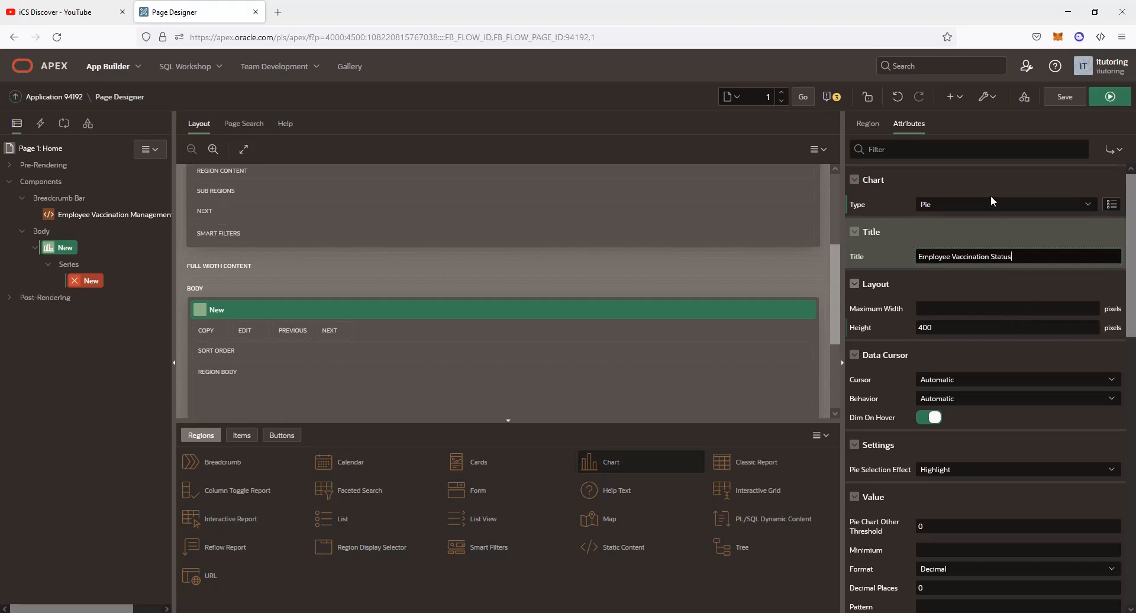
Rename the region title from New to 'Employee Vaccination Status'
left_click(868, 124)
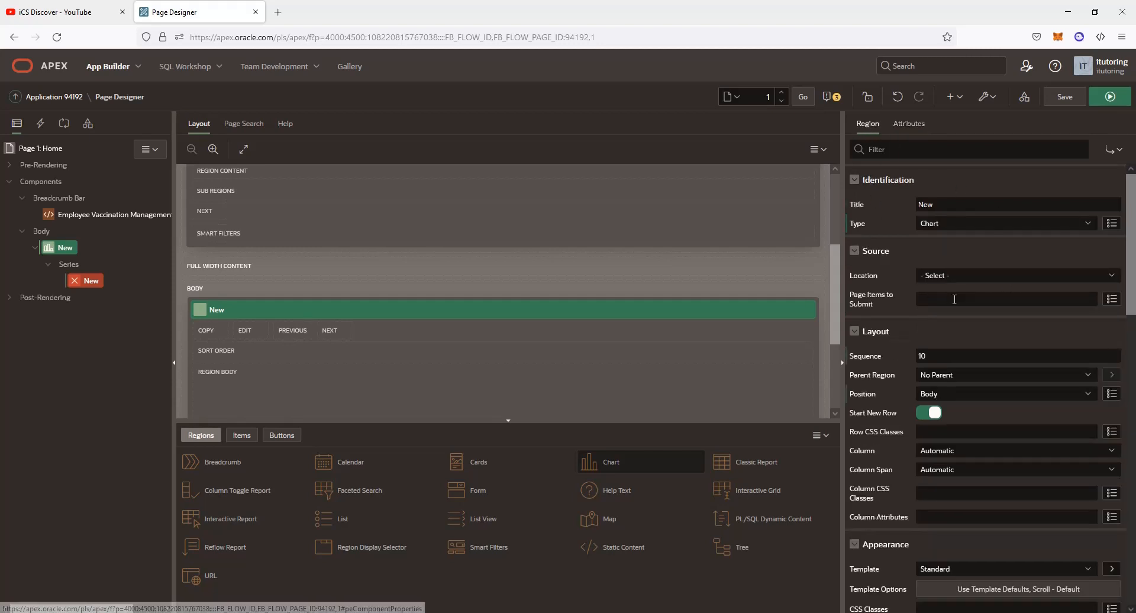
double_click(967, 206)
type("Employee Vaccination Status")
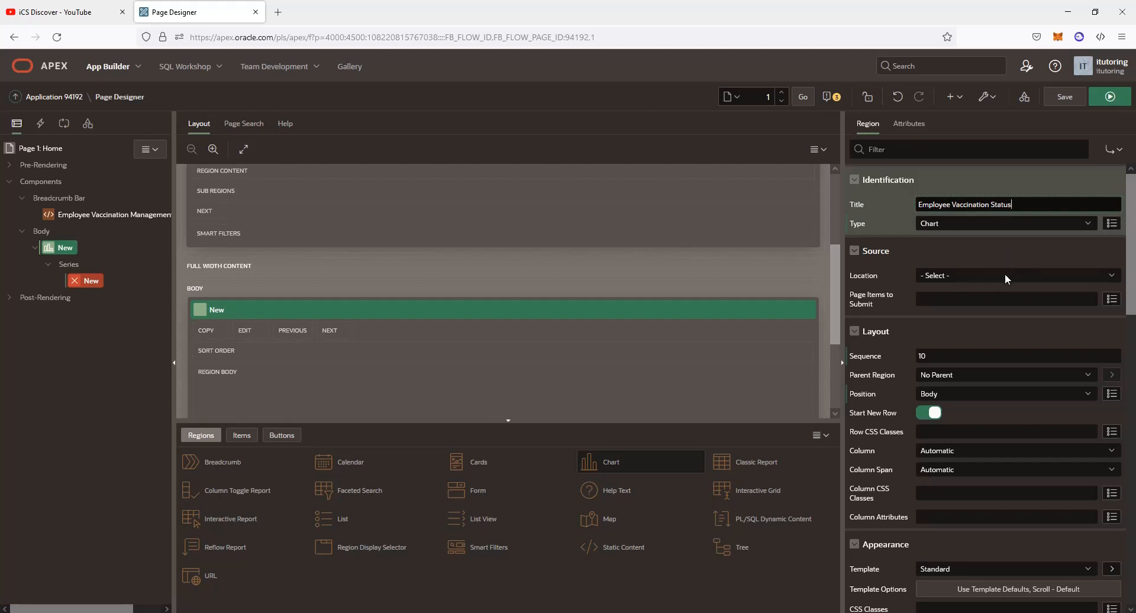
Set the region's source to Local Database, using the VACCINE_COUNT view as its table
left_click(1006, 275)
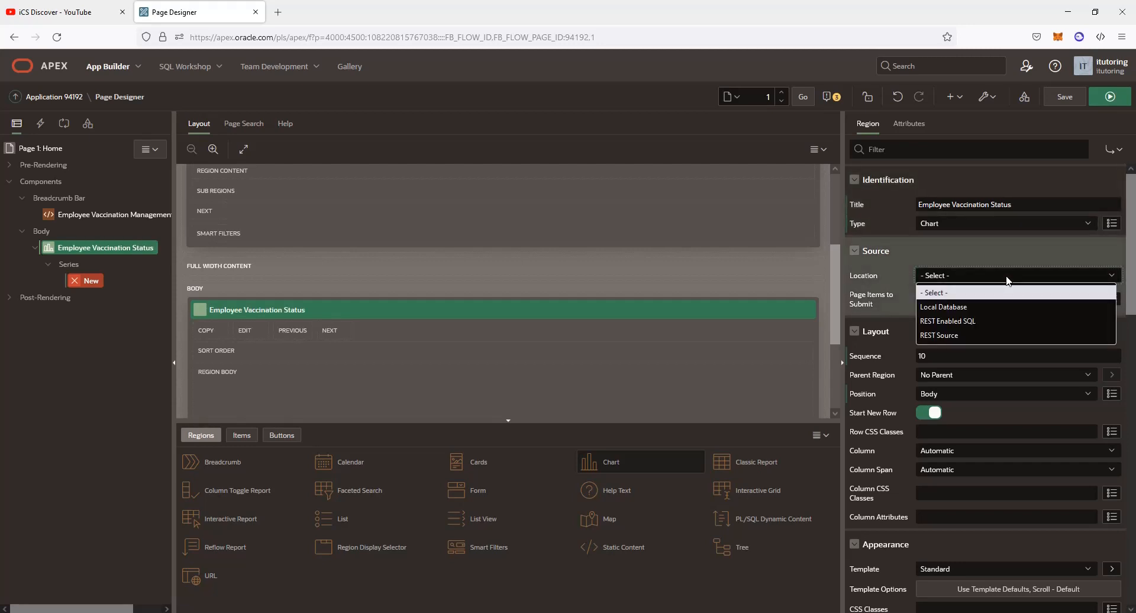
left_click(964, 307)
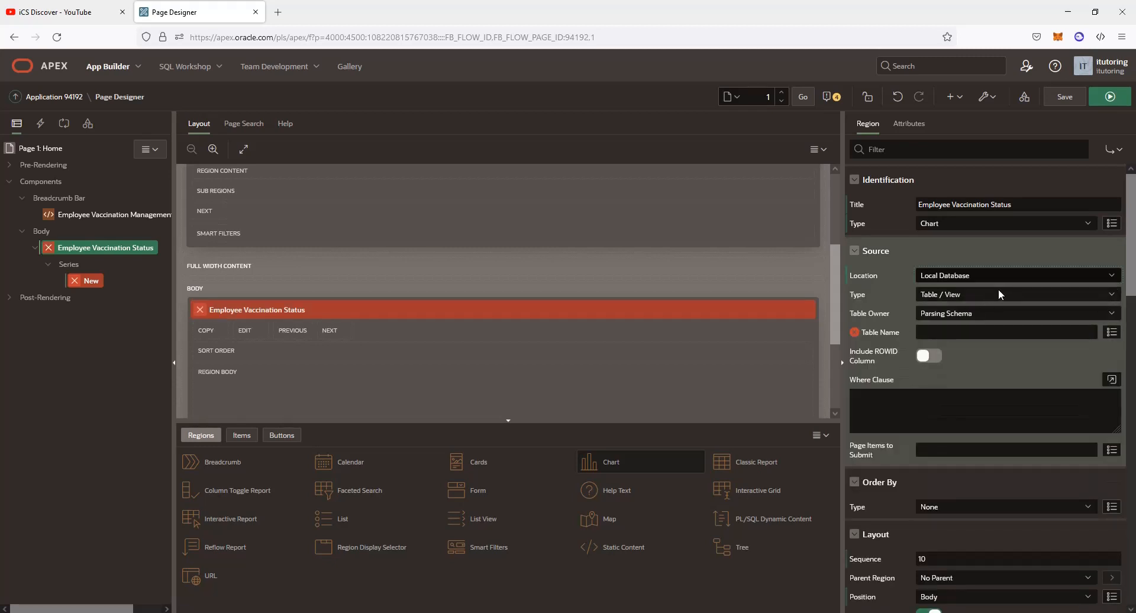
left_click(1111, 332)
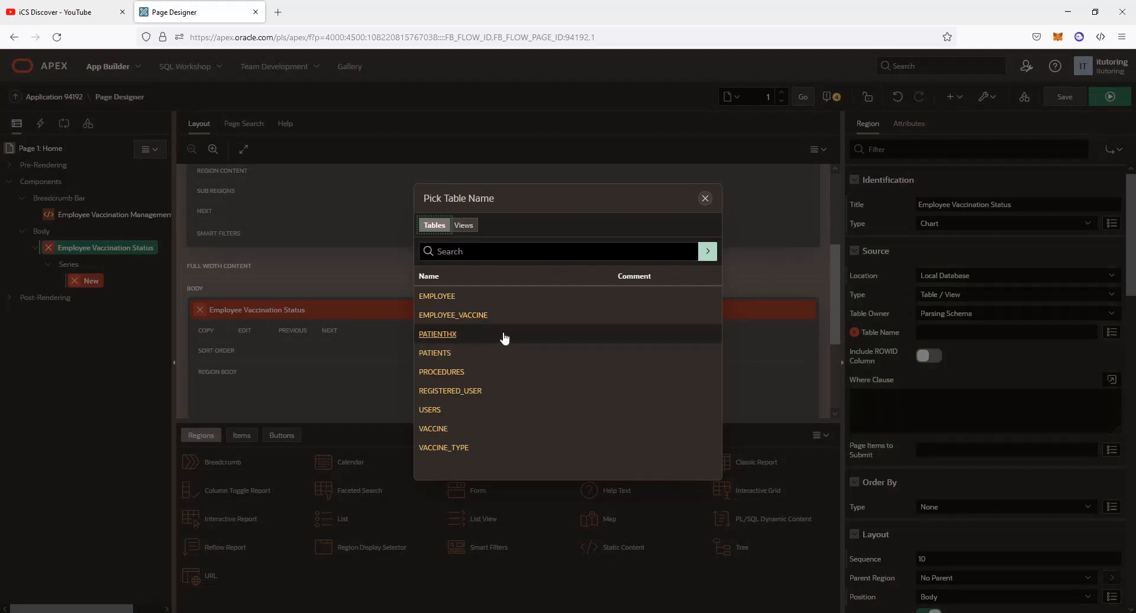
left_click(467, 226)
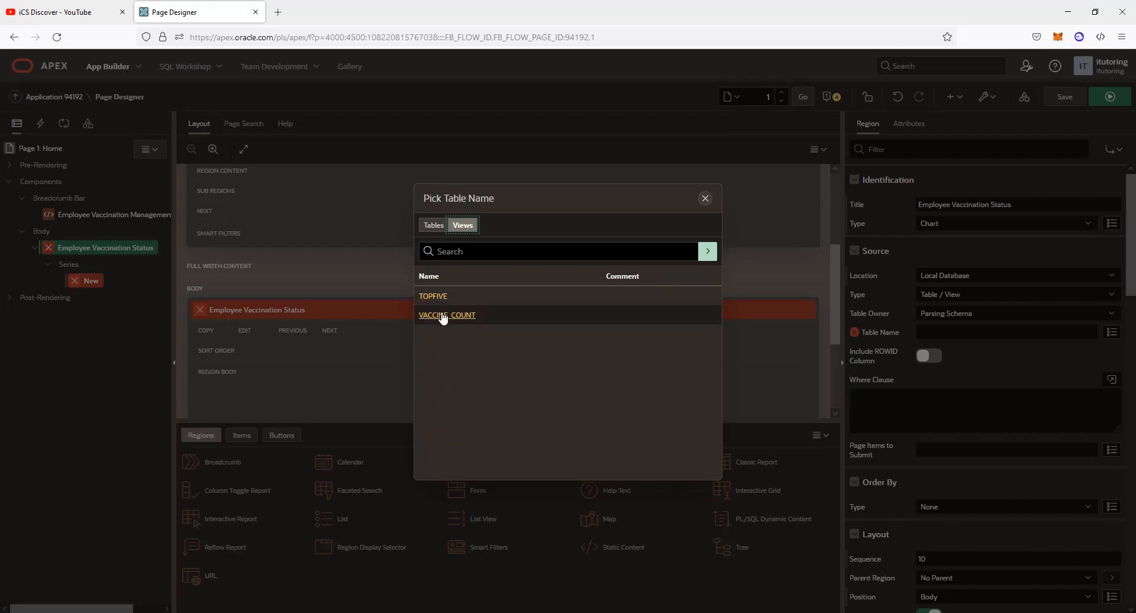
left_click(446, 315)
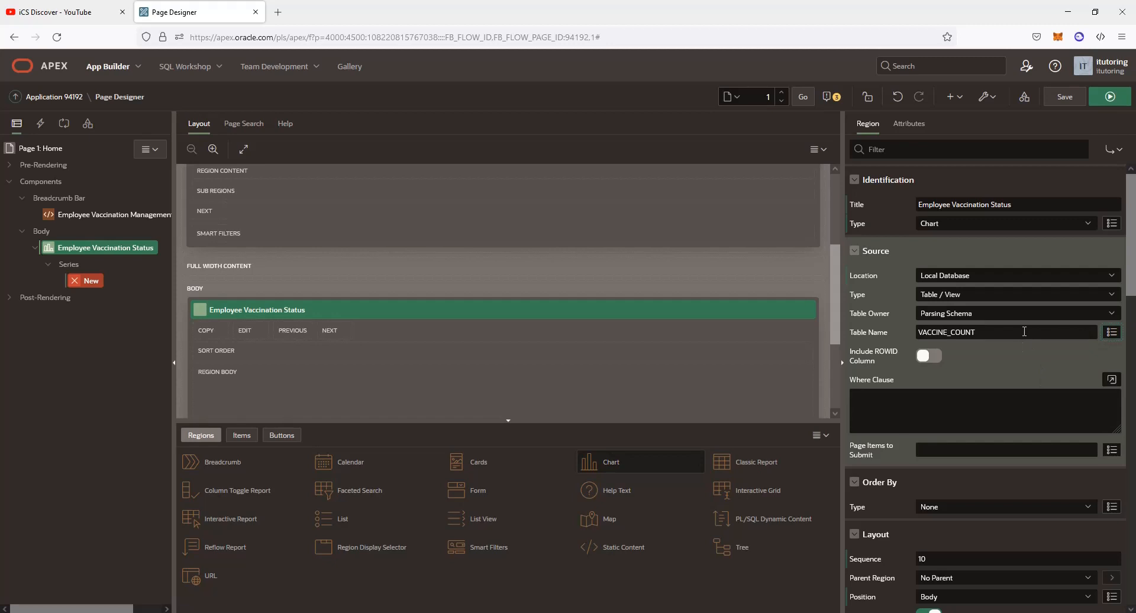
scroll(1013, 468, "down", 3)
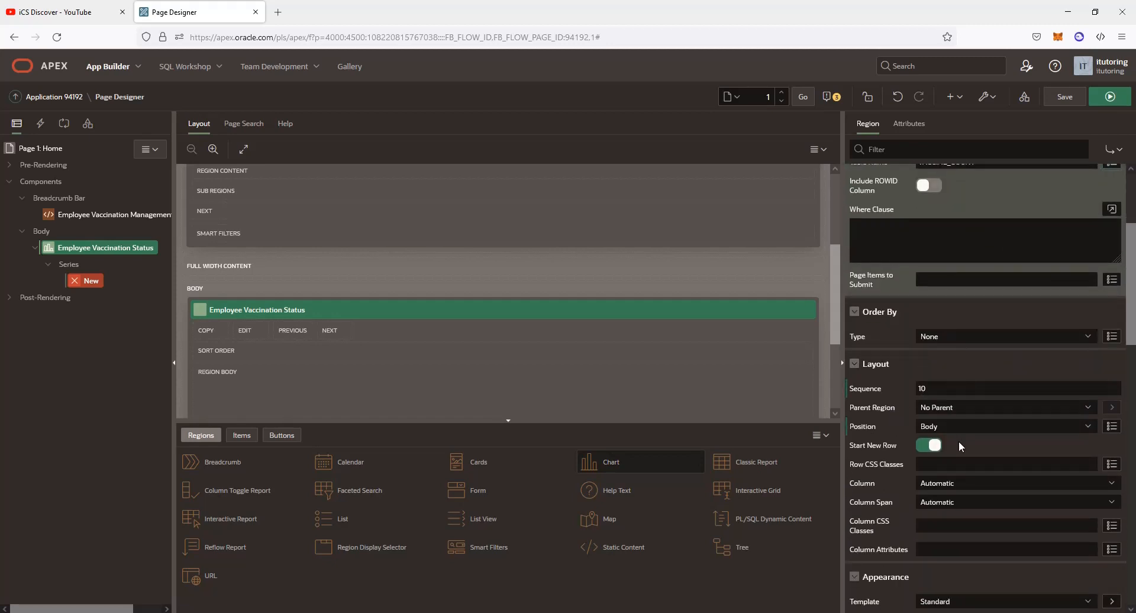
scroll(959, 442, "down", 2)
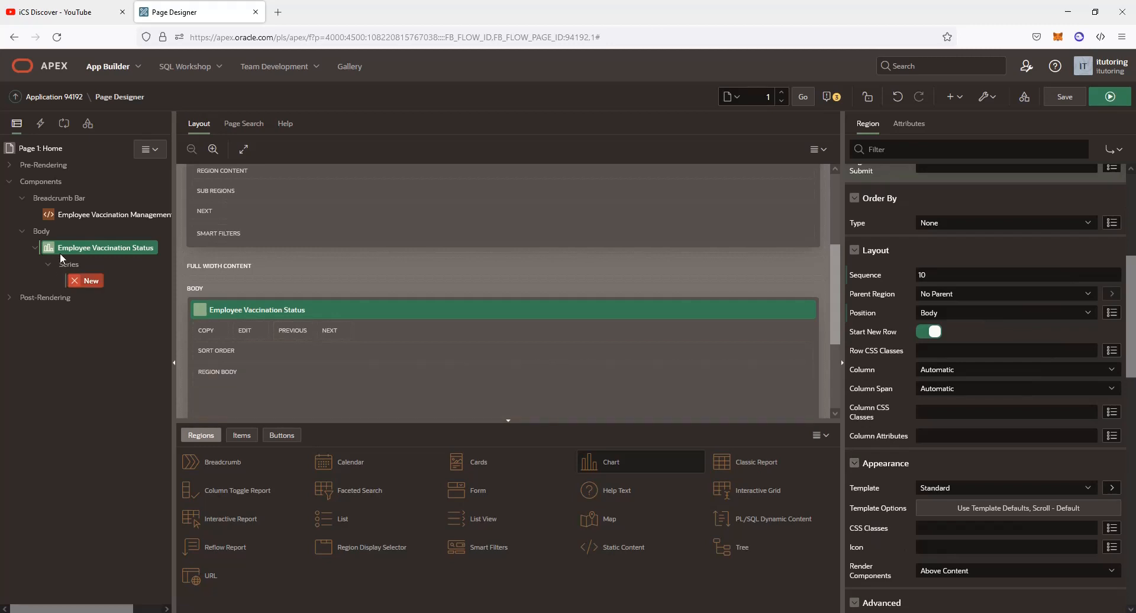
Name the series 'Employee Vaccination Status' and set its table to the VACCINE_COUNT view
left_click(87, 281)
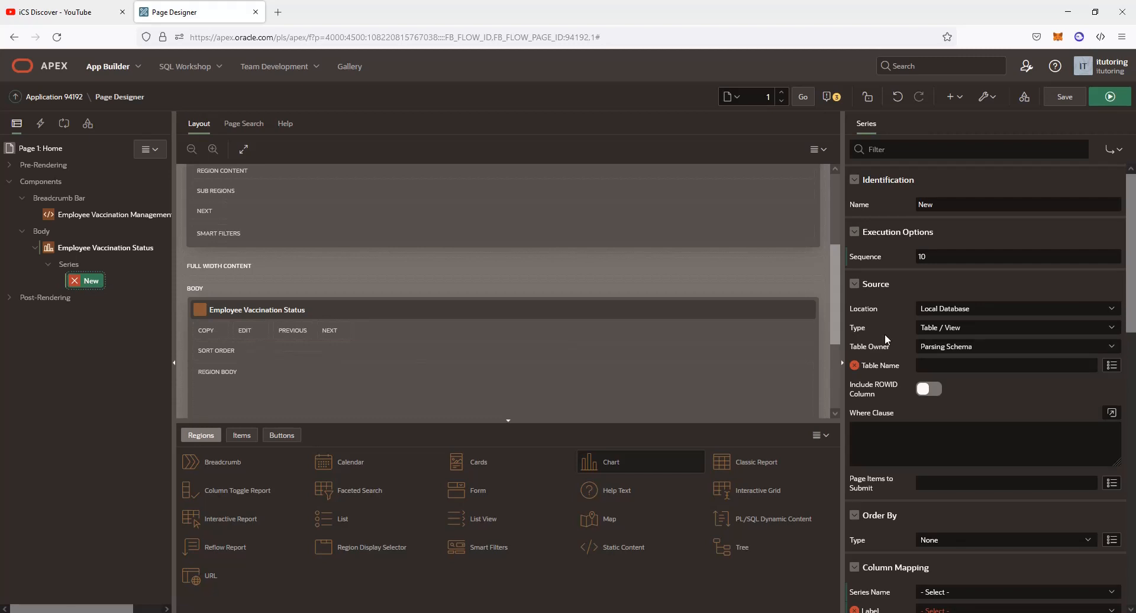
double_click(935, 204)
type("Employee Vaccination Status")
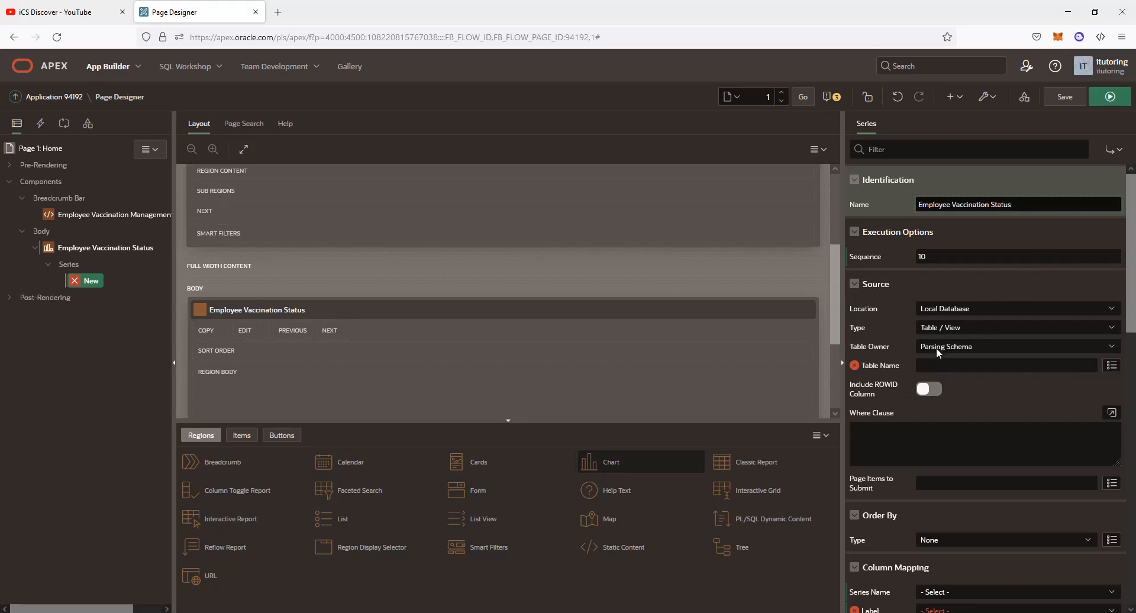
left_click(1111, 364)
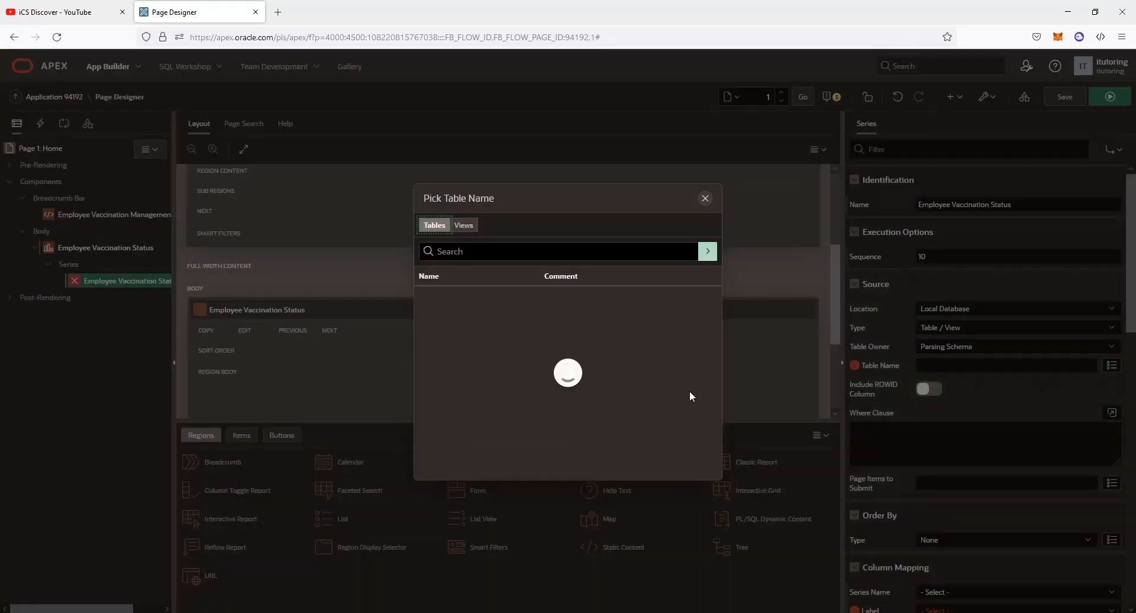
left_click(465, 229)
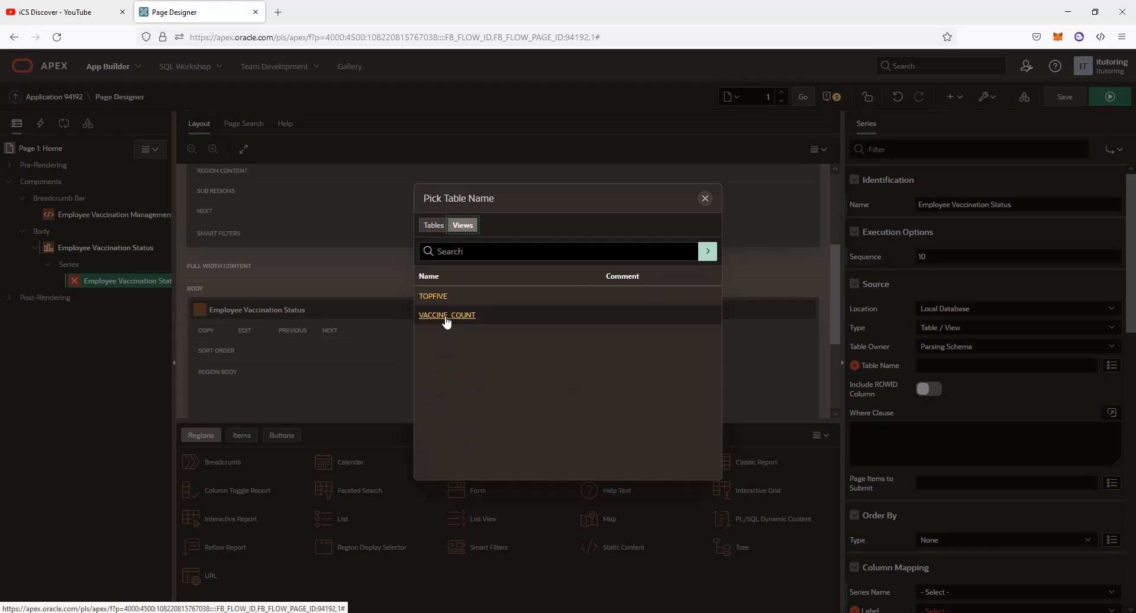
left_click(447, 314)
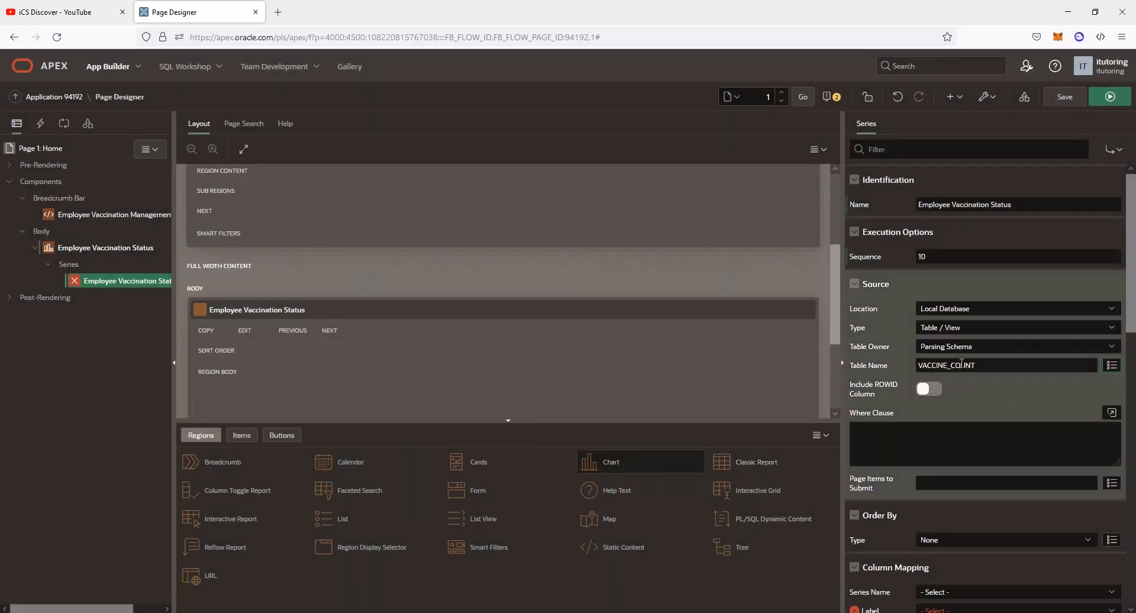
scroll(973, 443, "down", 3)
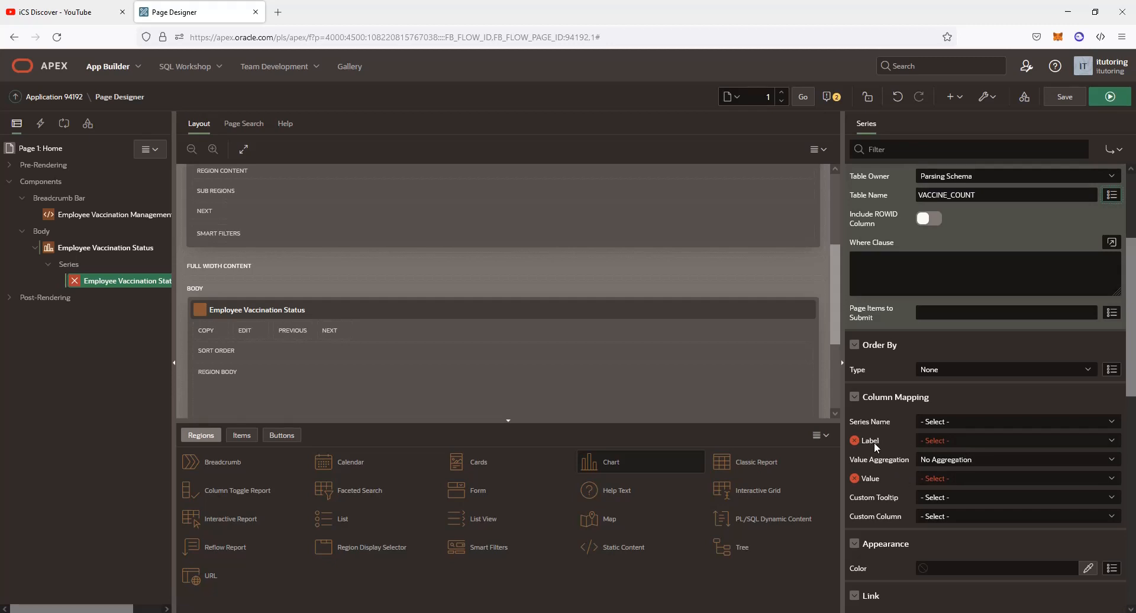
Map Series Name, Label and Custom Tooltip to NAME, and Value to VACCINECOUNT
left_click(988, 422)
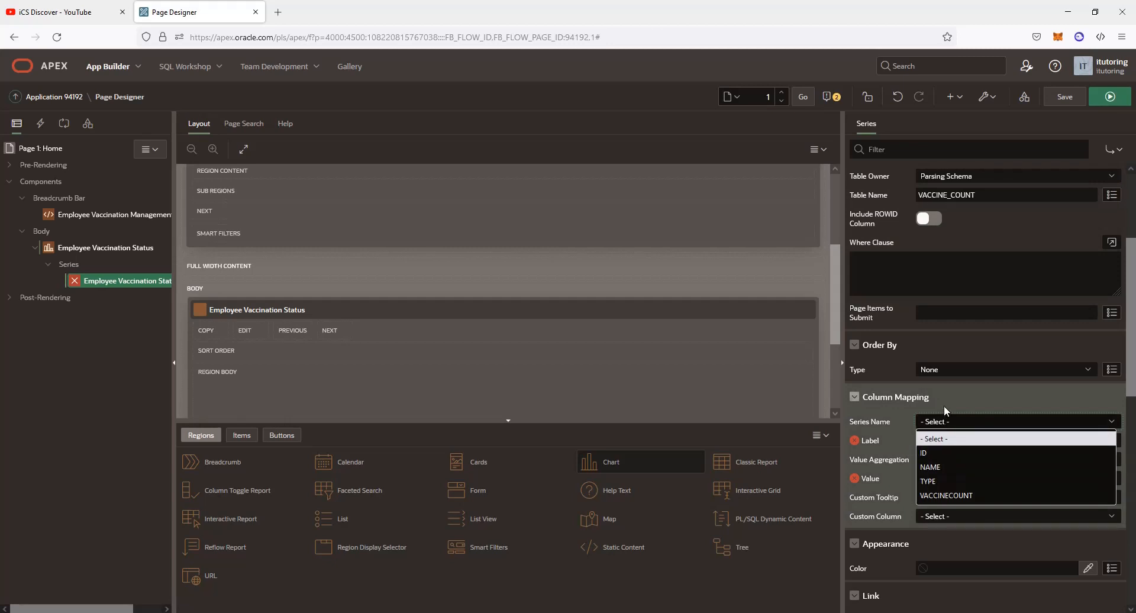
left_click(924, 468)
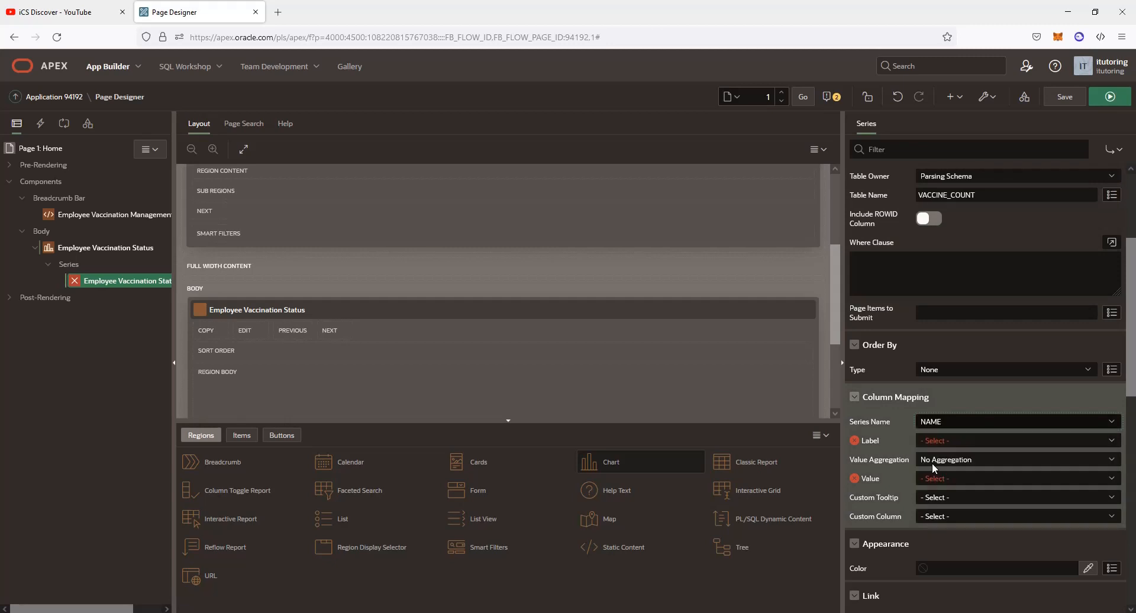
left_click(970, 439)
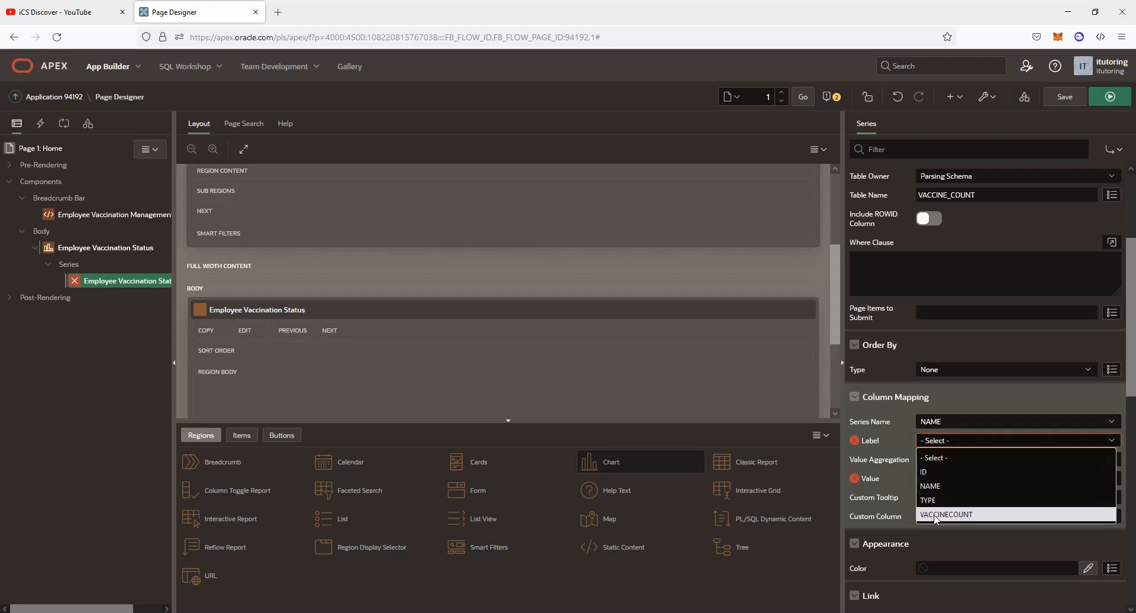
left_click(961, 486)
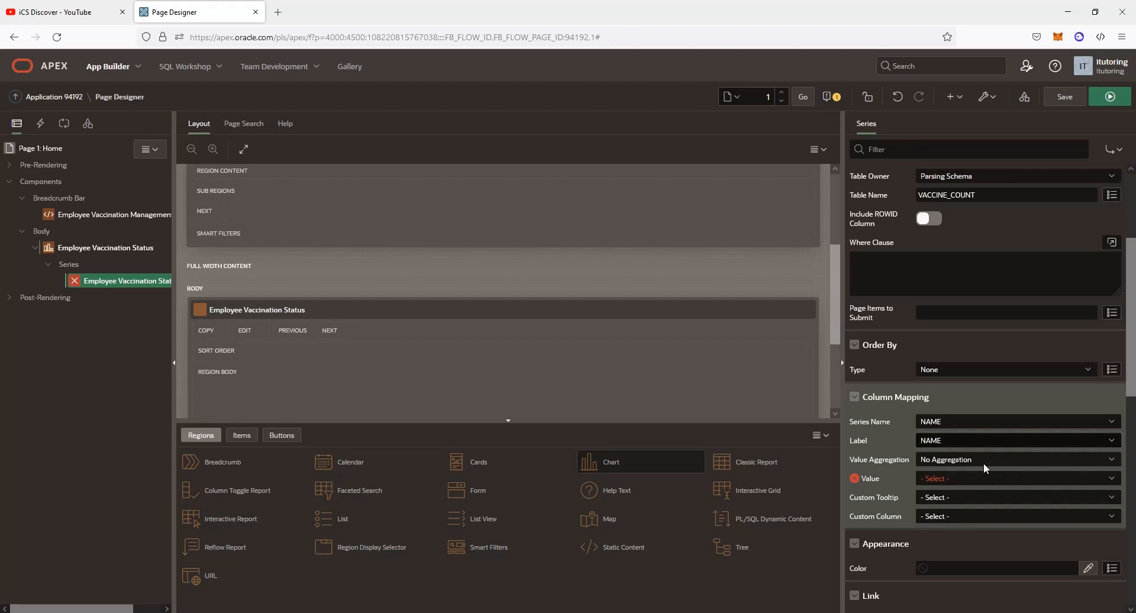
left_click(952, 476)
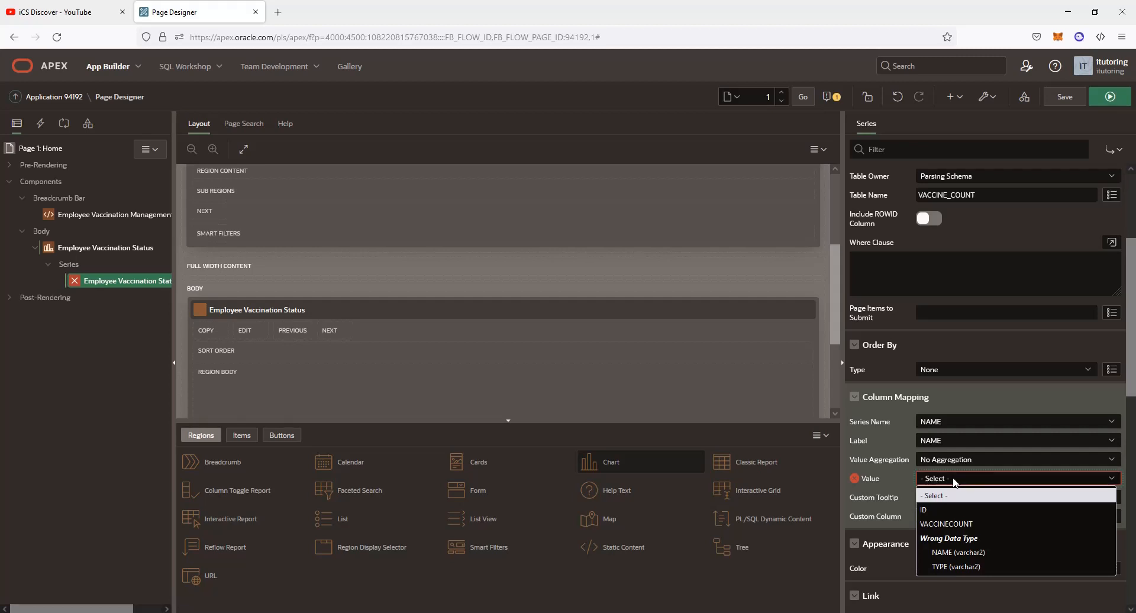
left_click(942, 523)
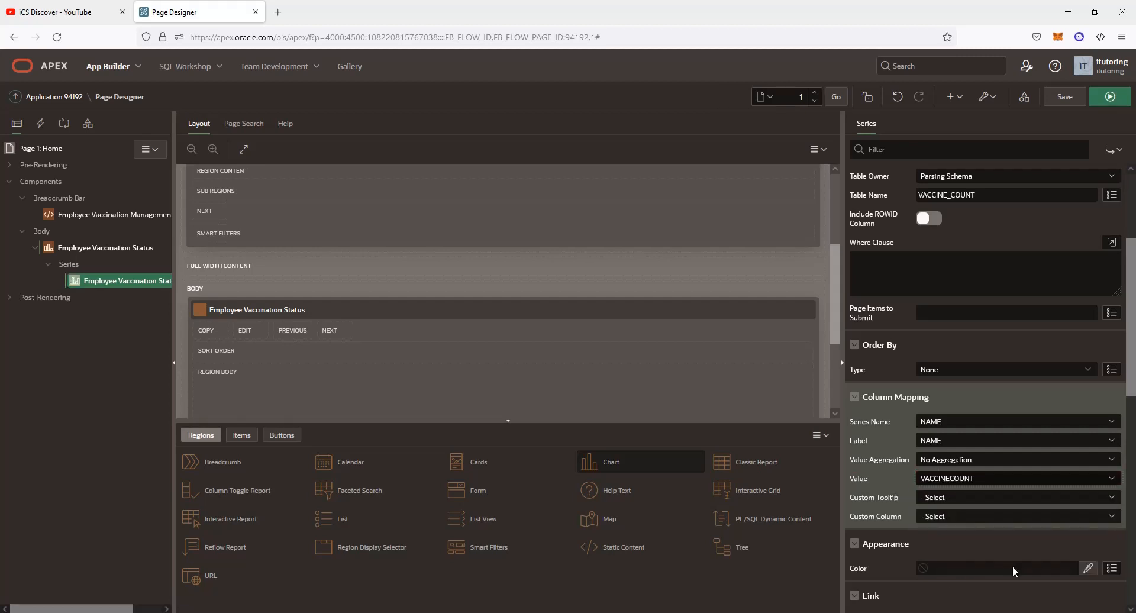
left_click(947, 500)
left_click(946, 542)
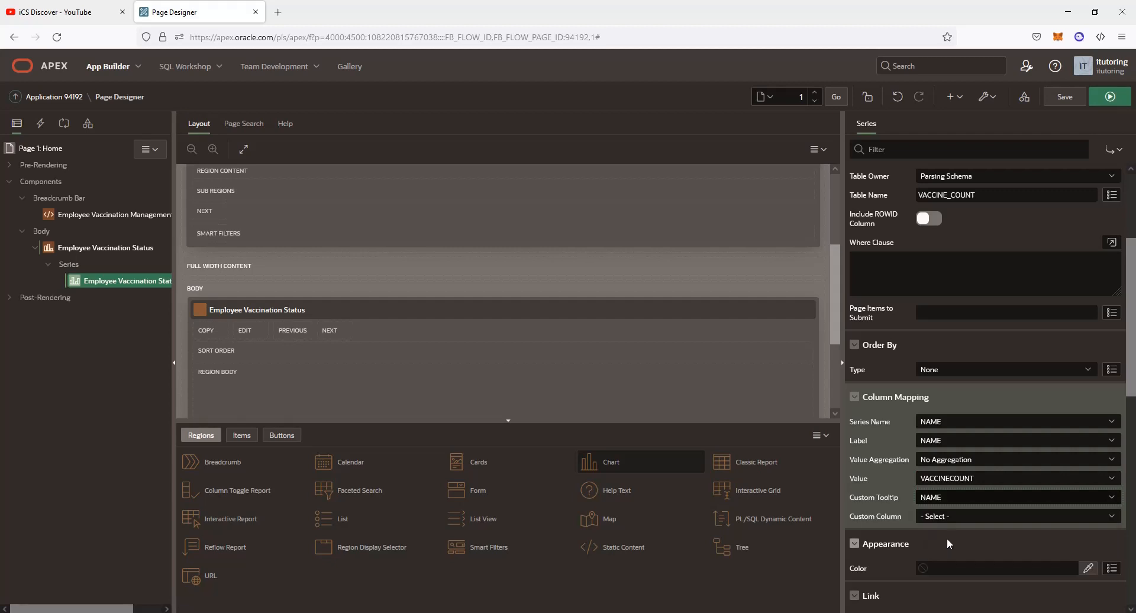
scroll(890, 527, "down", 3)
scroll(892, 526, "down", 1)
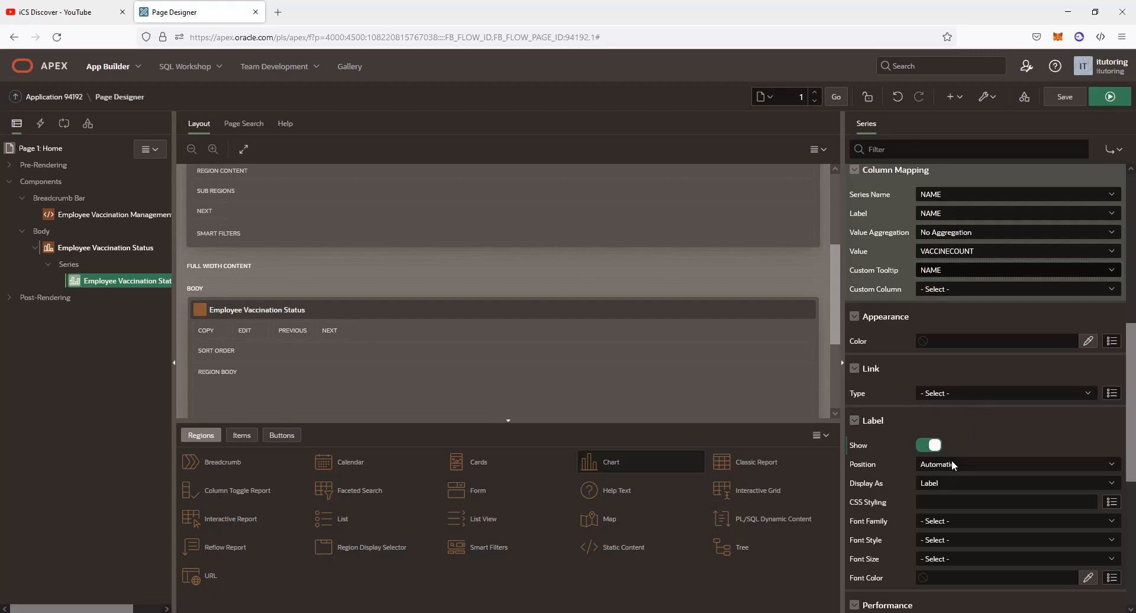
Set the series label Display As to 'Label - Percentage ( Value )' and save the page
left_click(950, 483)
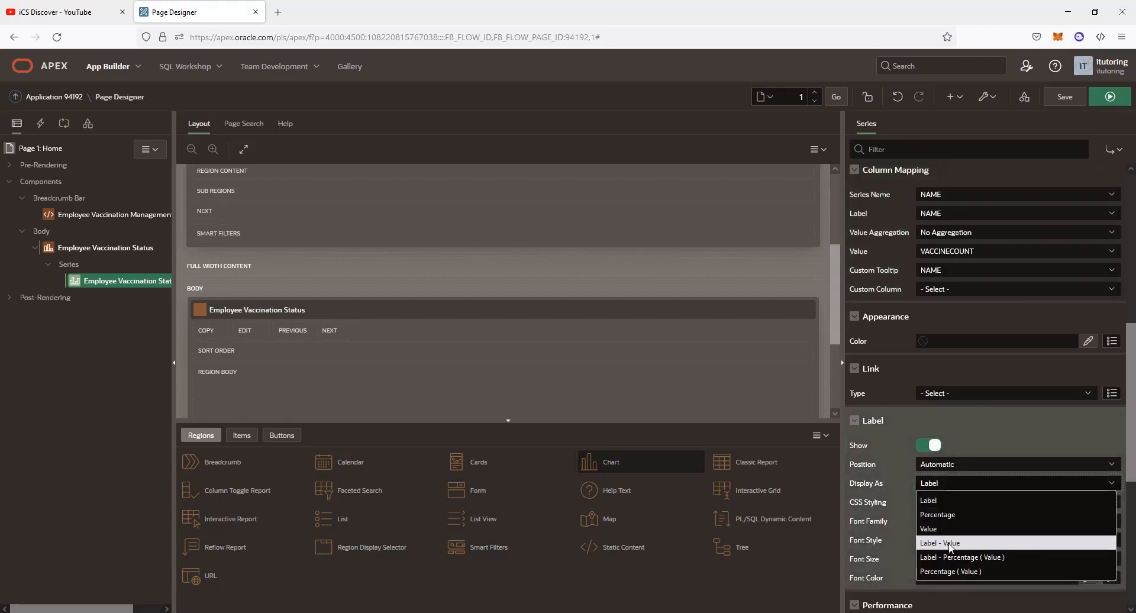
left_click(984, 558)
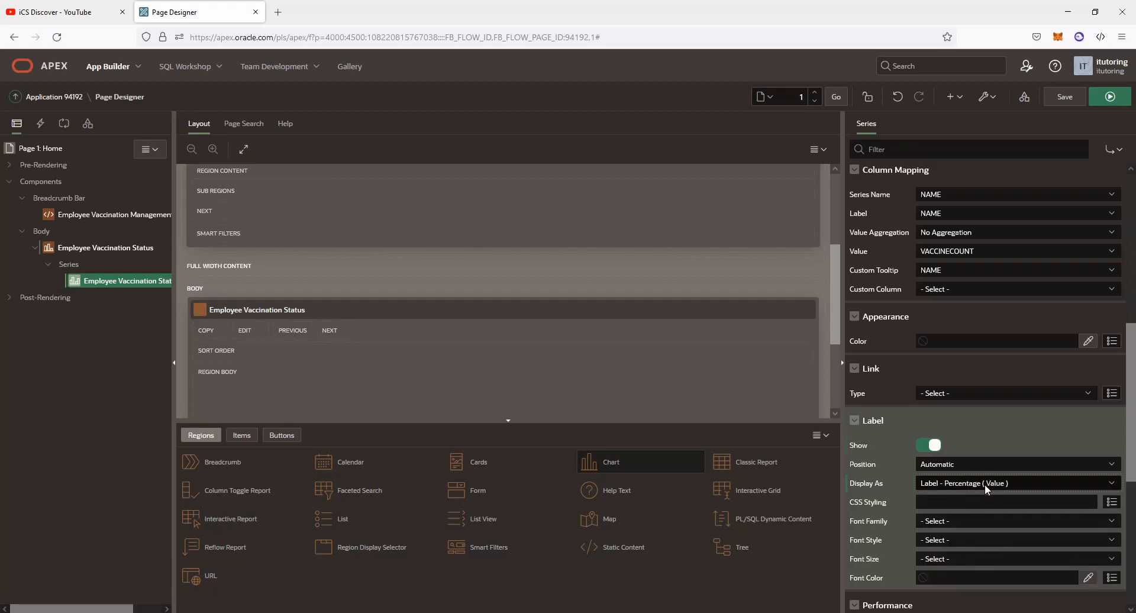
scroll(940, 543, "down", 4)
scroll(938, 537, "down", 2)
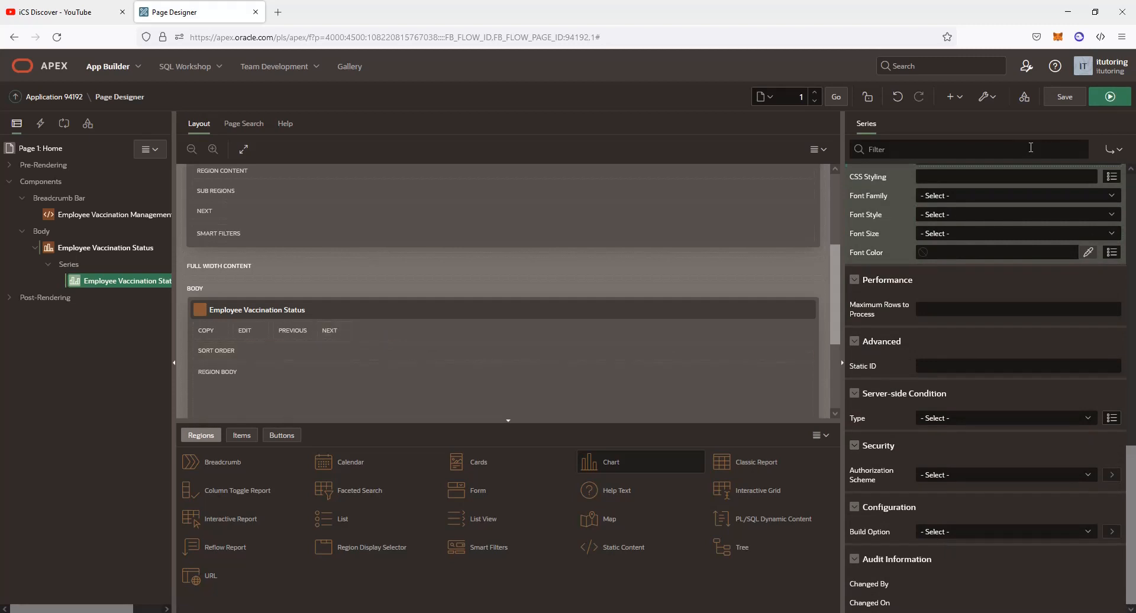
left_click(1064, 97)
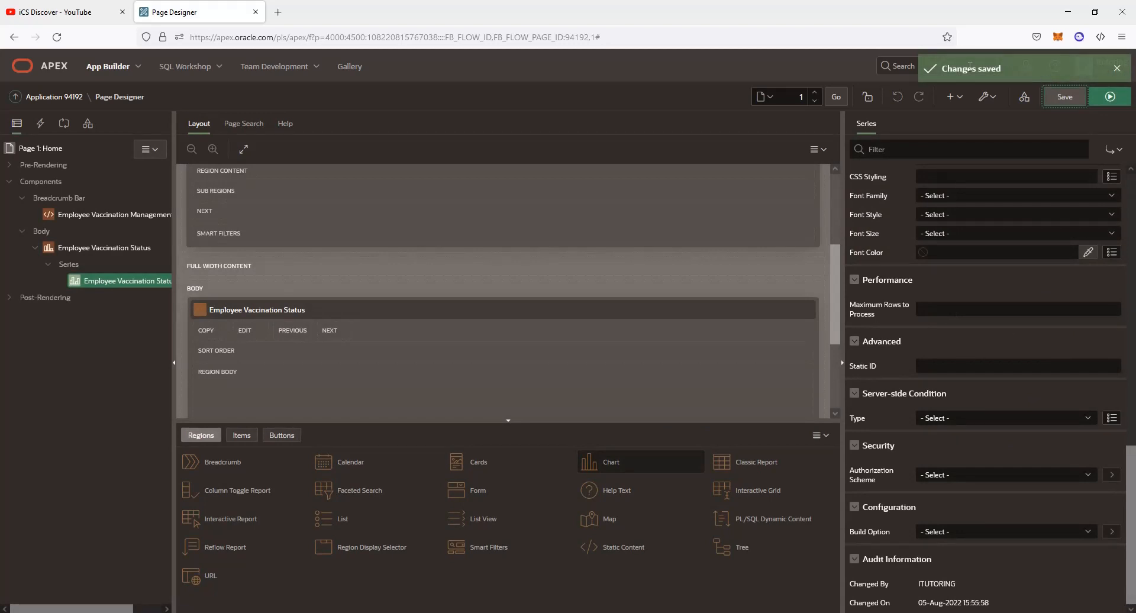
left_click(1111, 98)
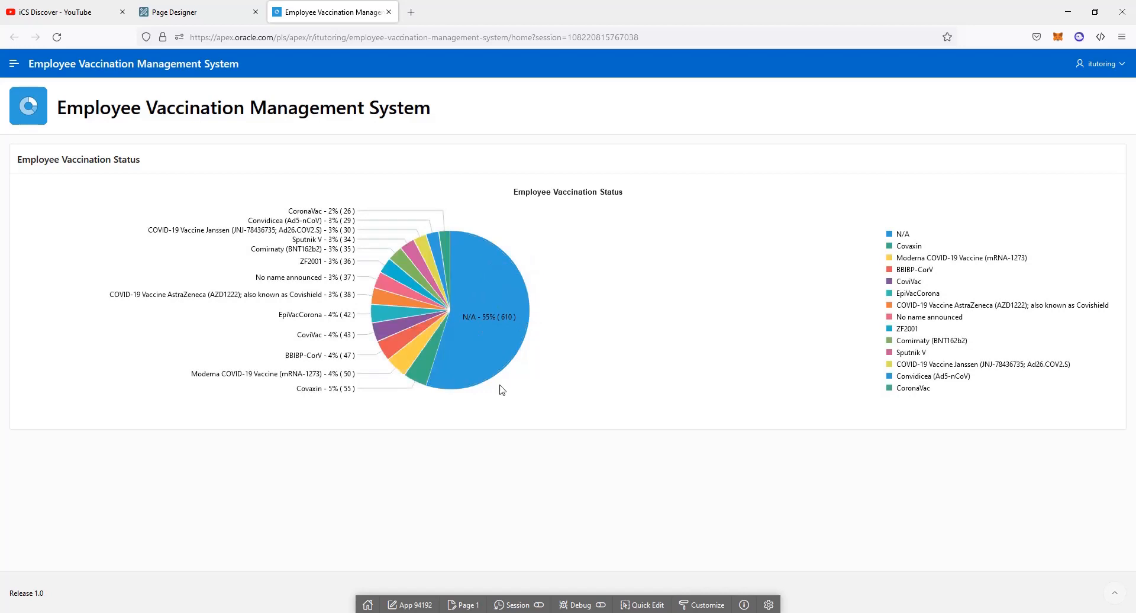
mouse_move(504, 318)
left_click(388, 13)
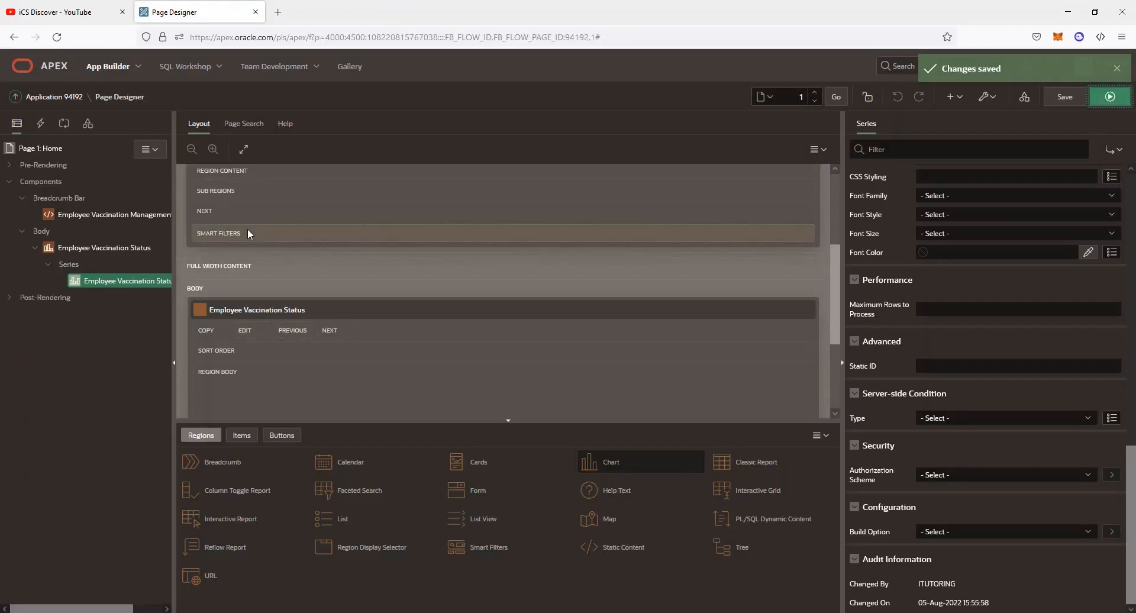
From the Application 94192 home, start Create Page and choose the Interactive Grid component
left_click(66, 106)
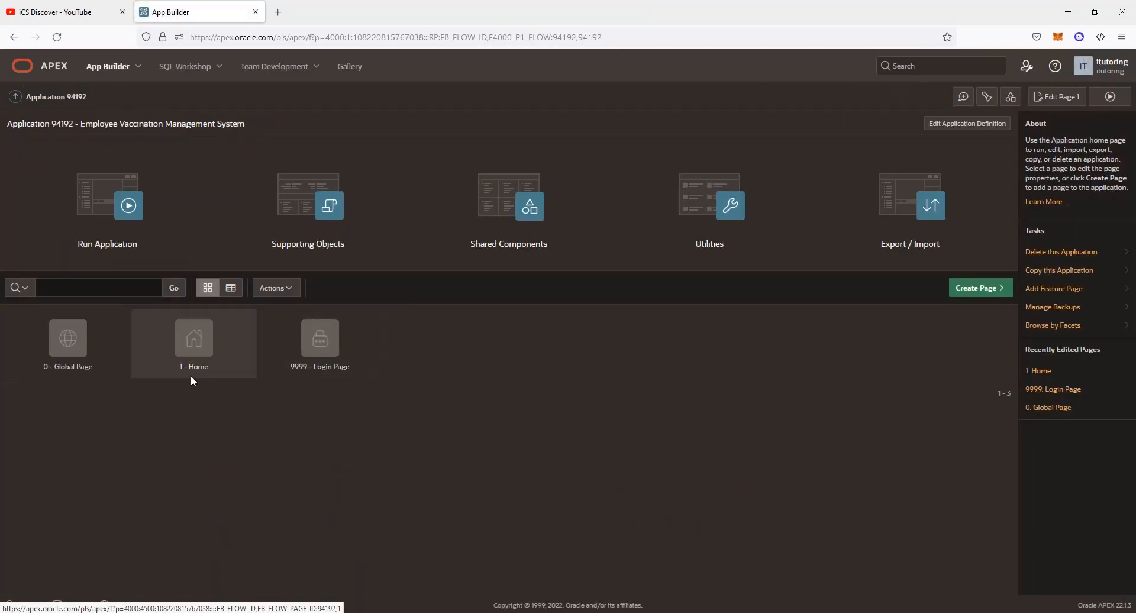
left_click(977, 289)
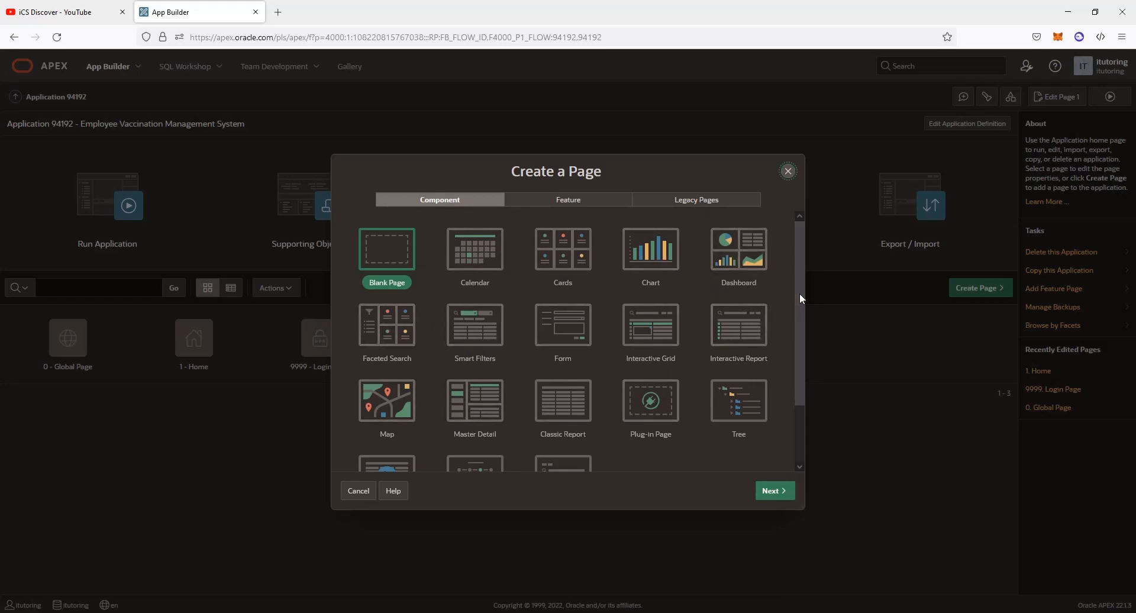
left_click_drag(800, 293, 800, 333)
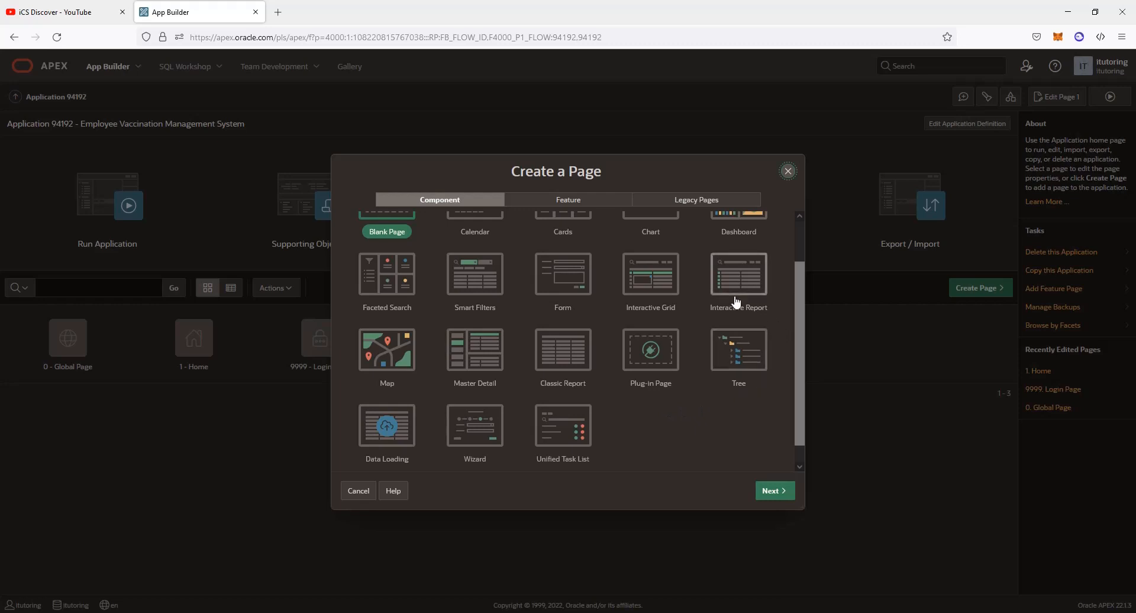
left_click(649, 290)
Name page 2 'Employee', base it on the EMPLOYEE table with editing enabled
left_click(775, 495)
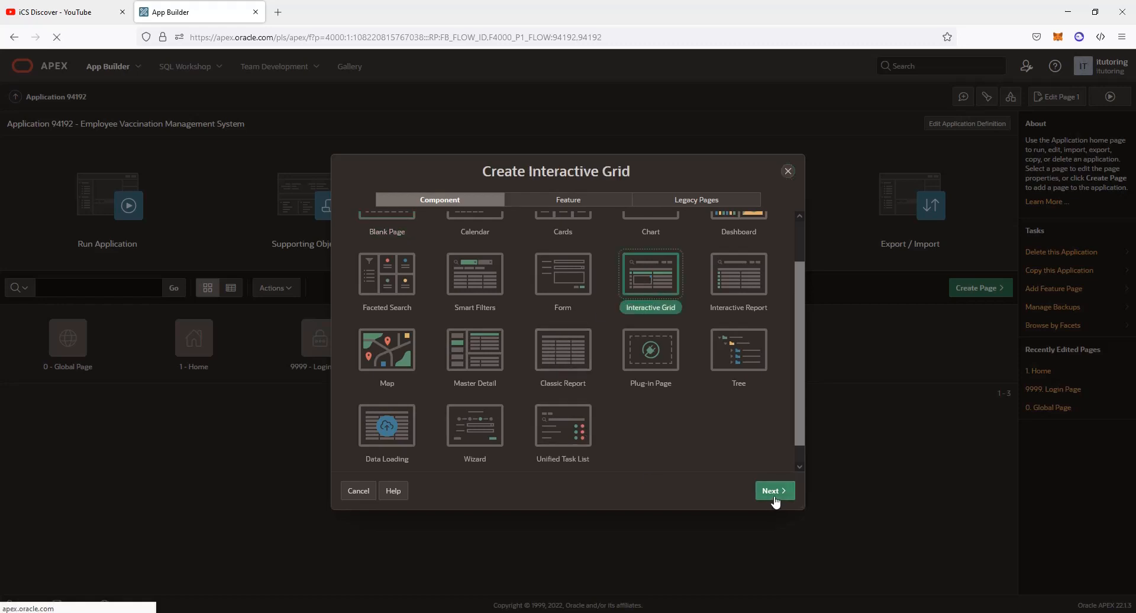
left_click(578, 262)
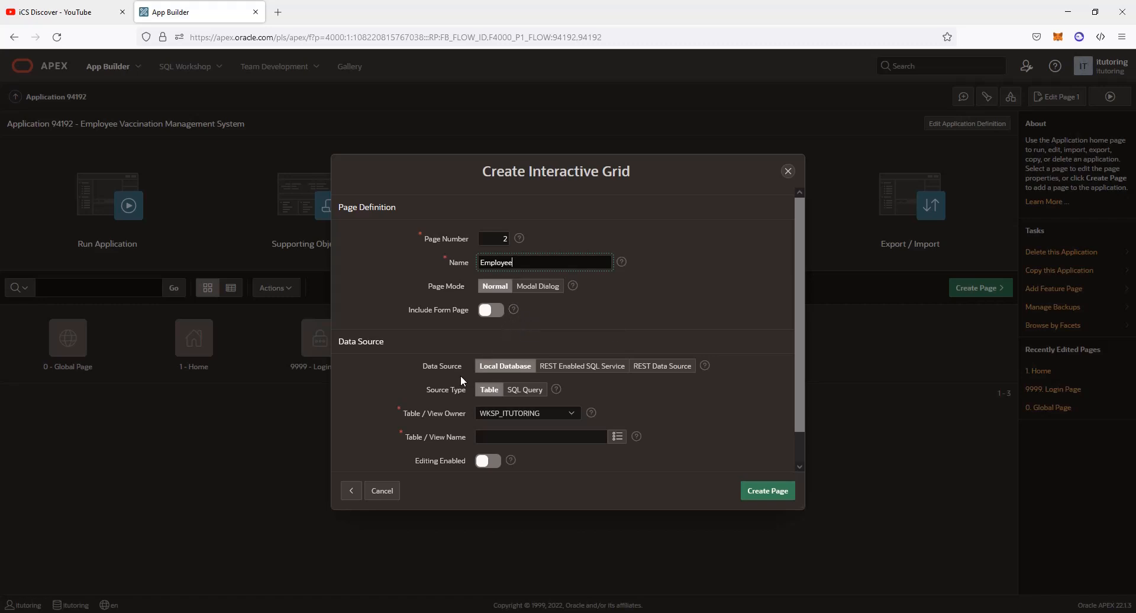
left_click(617, 436)
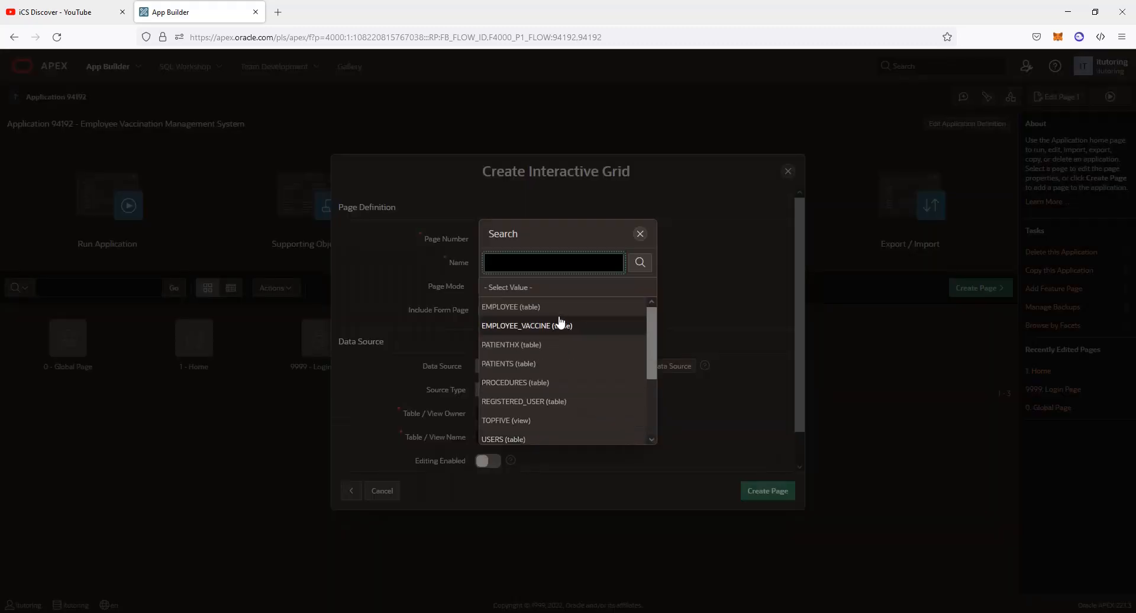
left_click(512, 307)
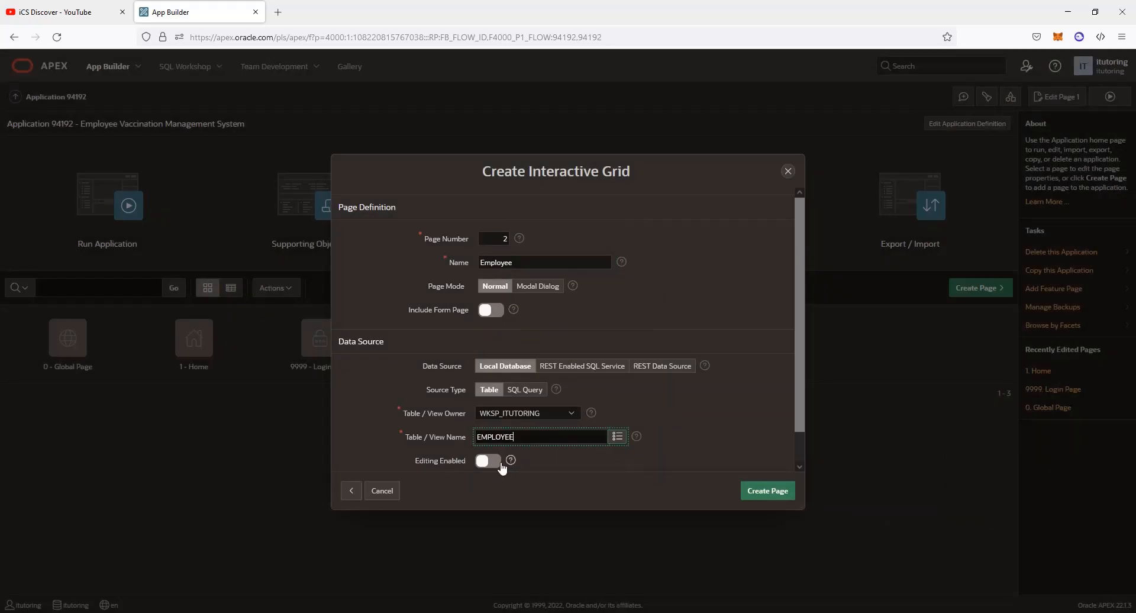
left_click(496, 463)
left_click(776, 491)
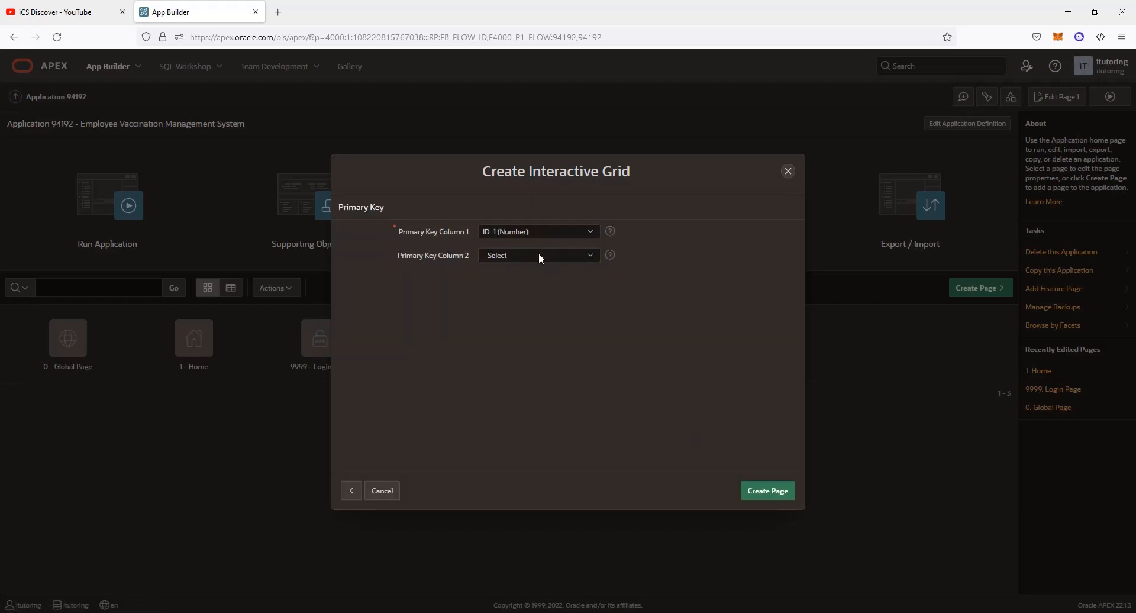
Set ID (Number) as Primary Key Column 1, leave Column 2 empty, and create the Employee grid page
left_click(539, 255)
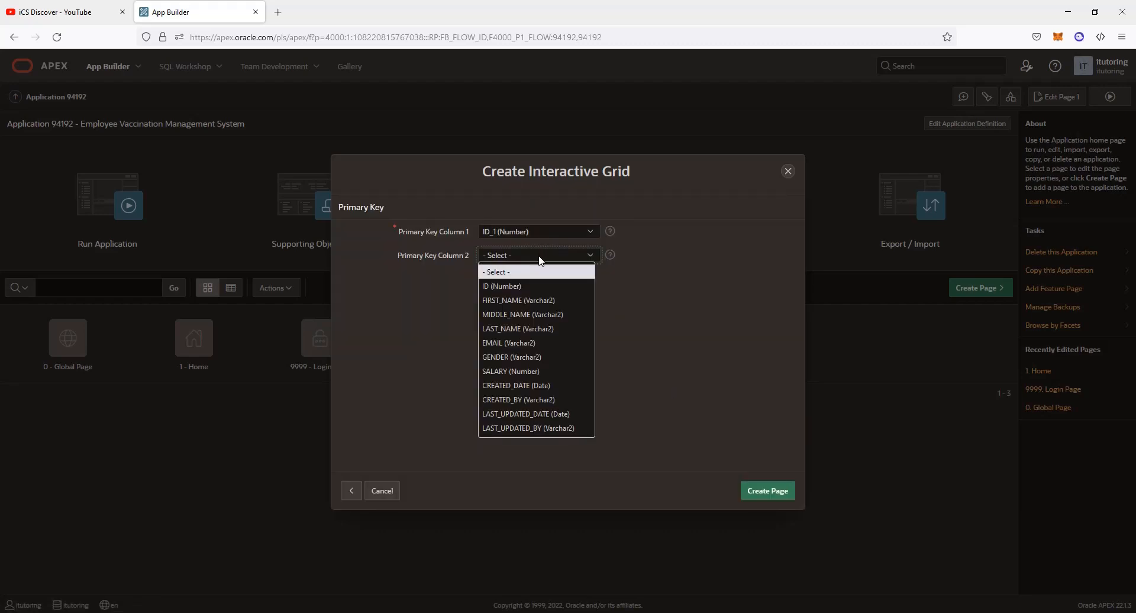
left_click(529, 287)
left_click(584, 229)
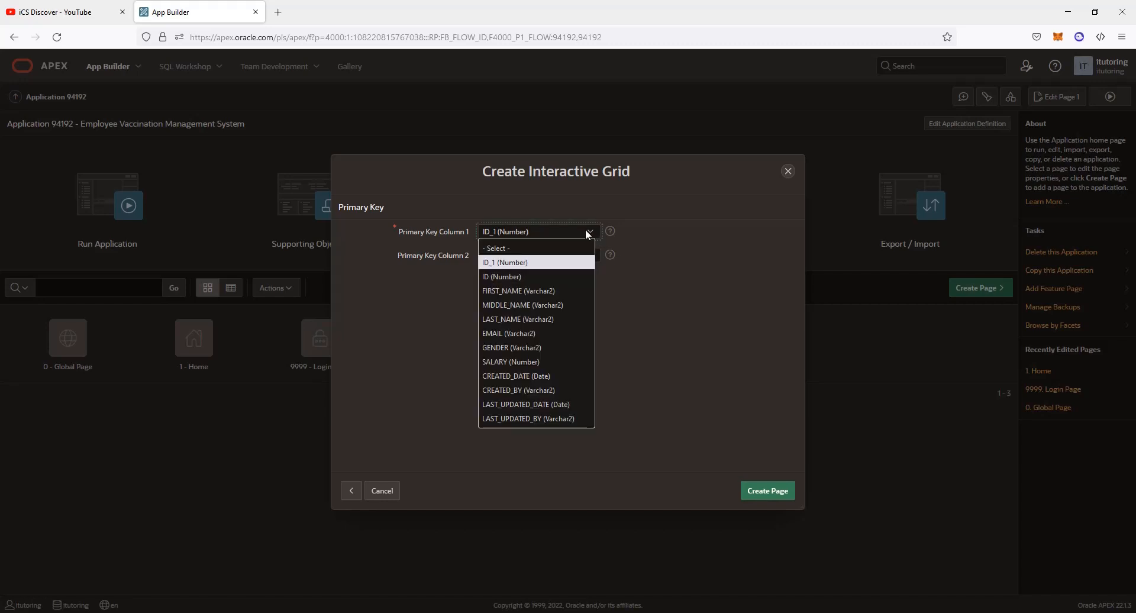
left_click(584, 229)
left_click(584, 229)
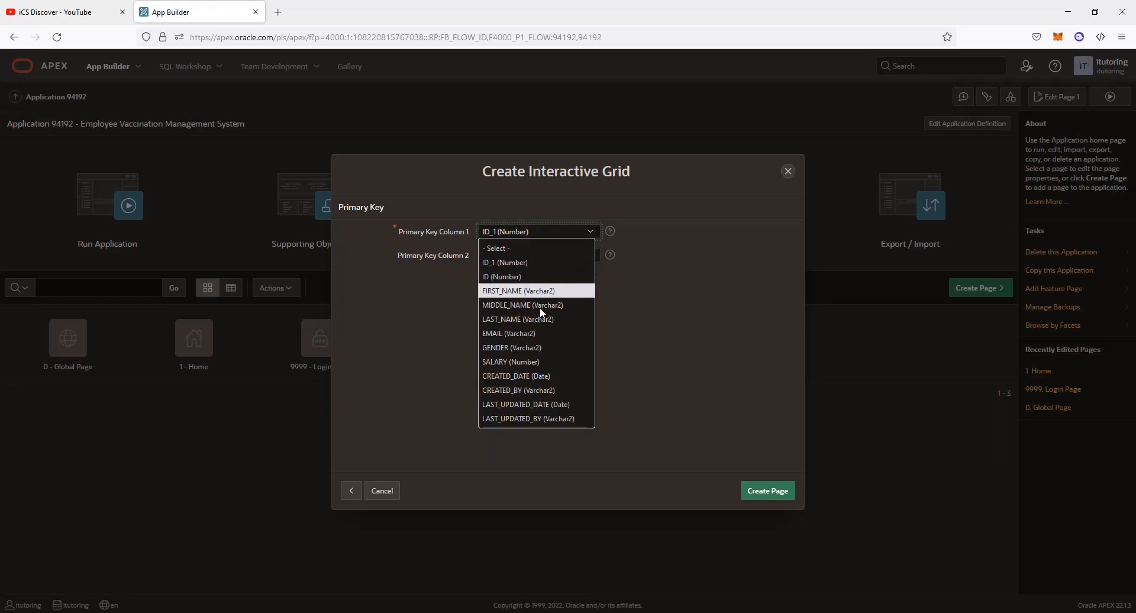
left_click(536, 276)
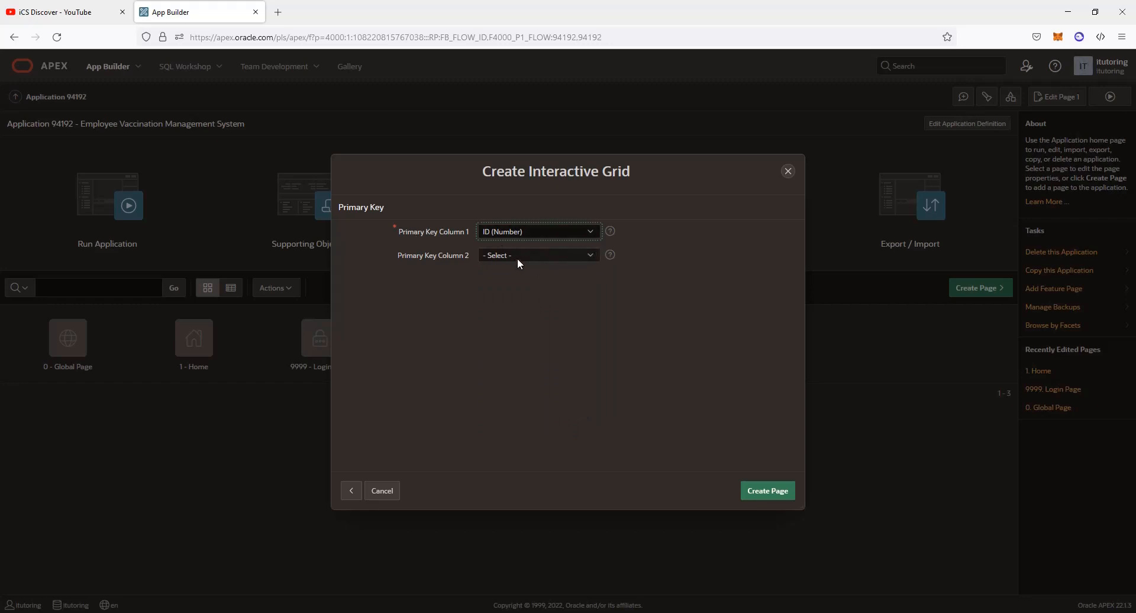
left_click(769, 491)
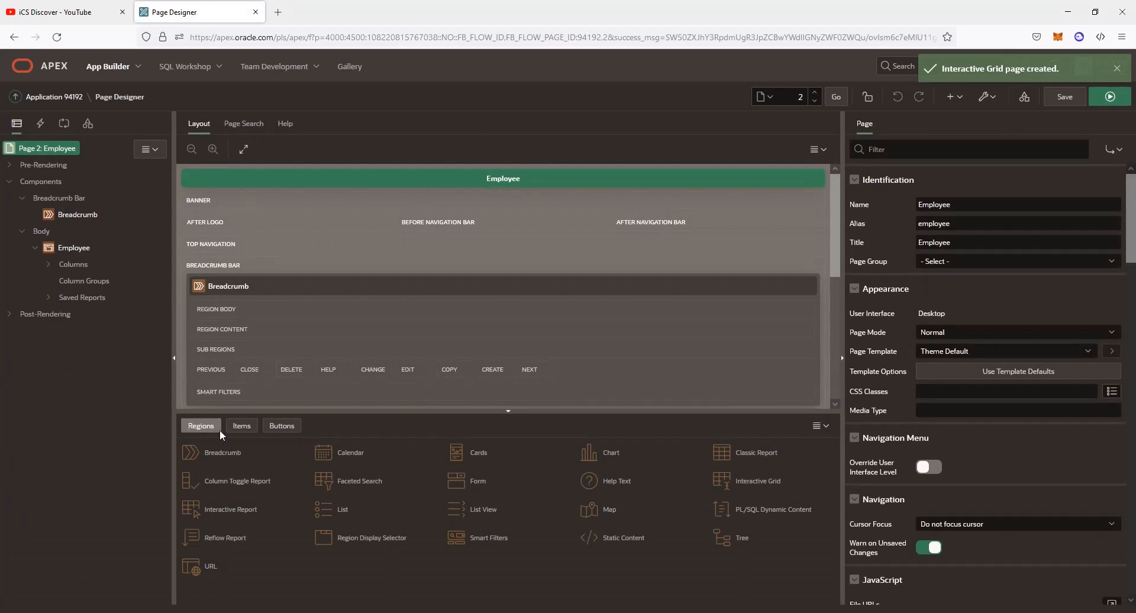
Return to Application 94192's page list and run page 2 to see the 1005 employee rows
left_click(65, 97)
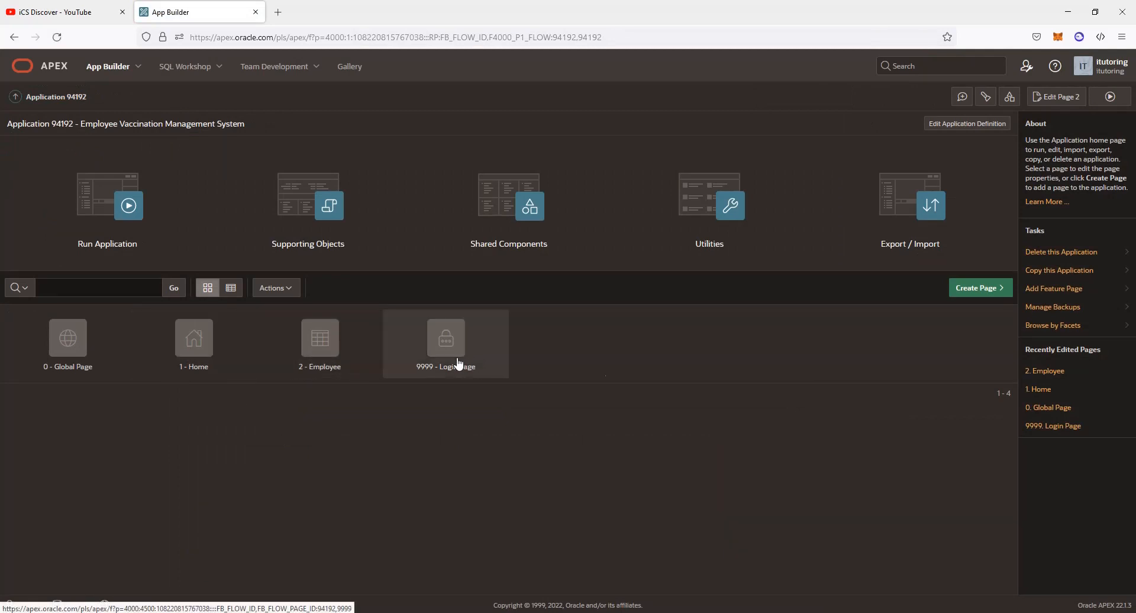
left_click(1106, 98)
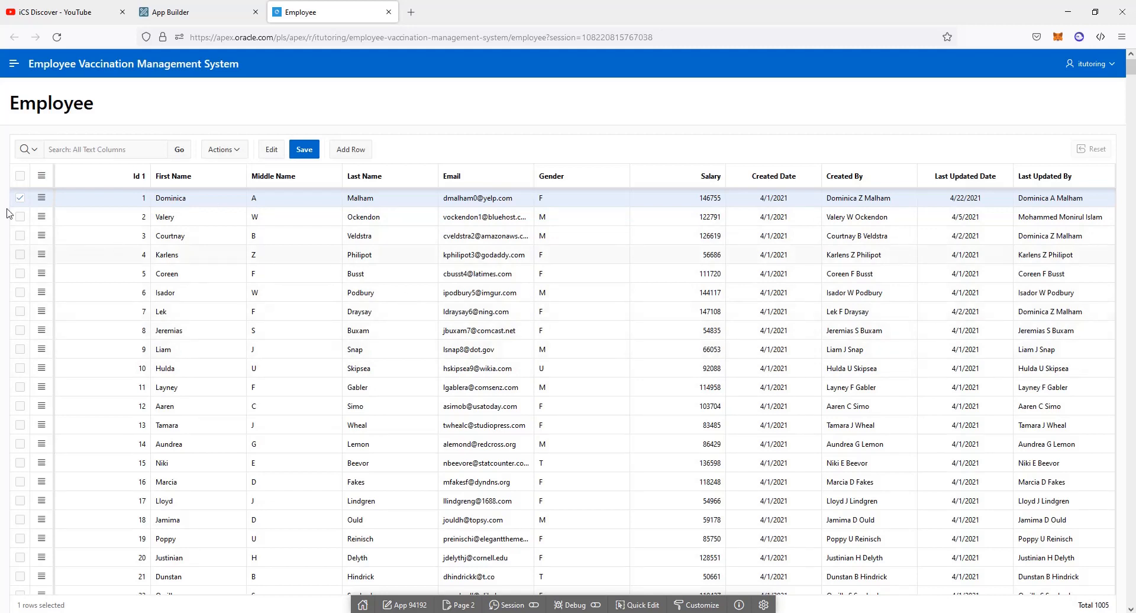
Try the Employee grid: row 1's actions menu, edit mode on First and Middle Name, and a search
left_click(41, 198)
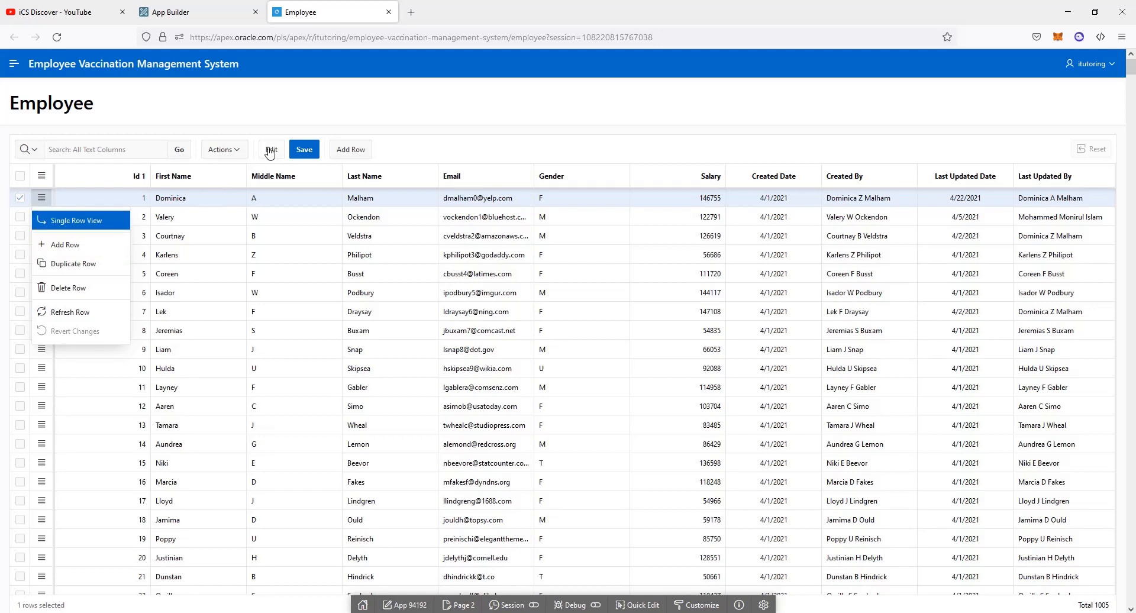
left_click(38, 200)
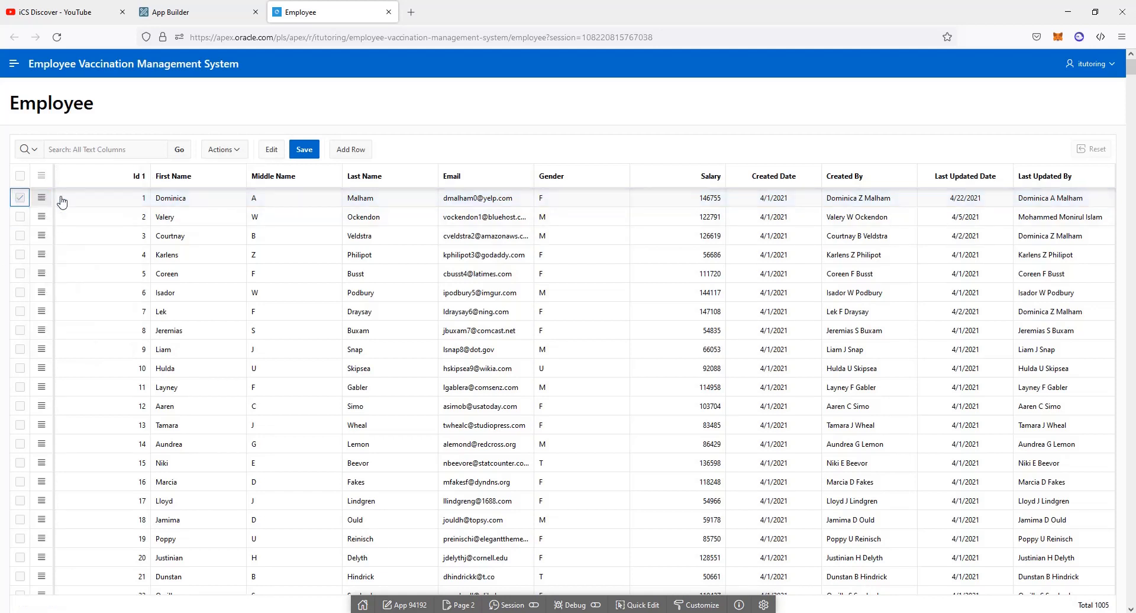
left_click(268, 152)
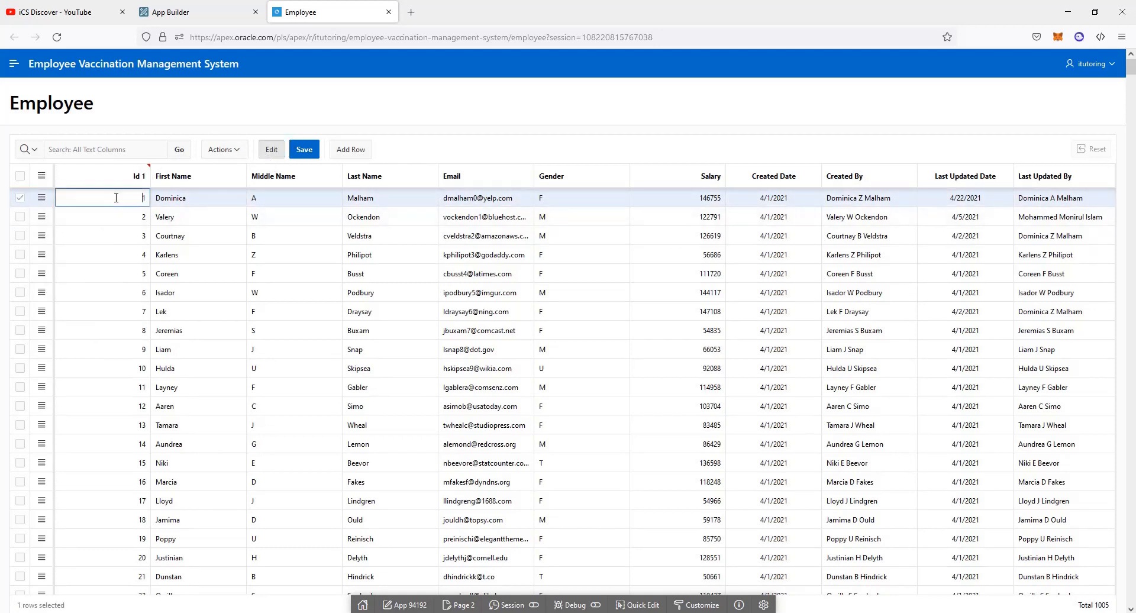
left_click(186, 199)
left_click(281, 200)
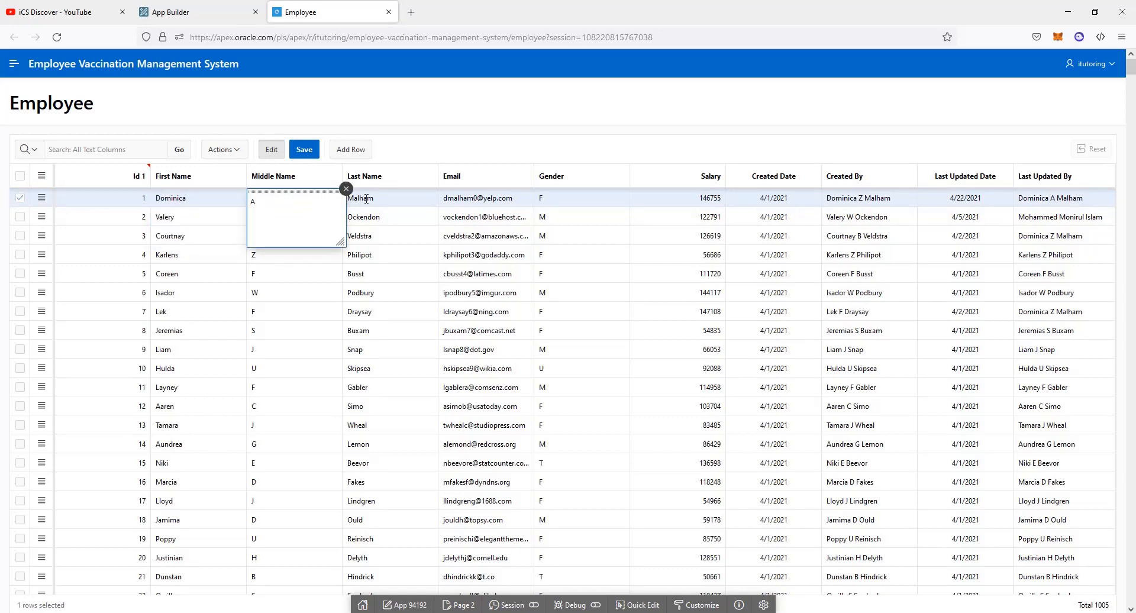
left_click(347, 189)
left_click(77, 147)
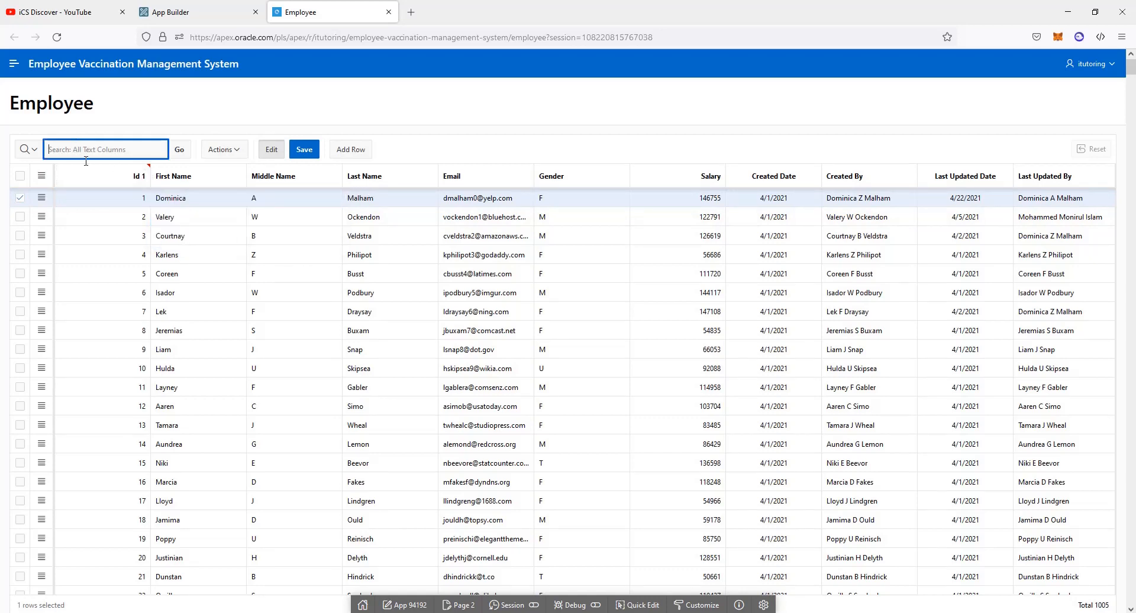
key("Return")
Reopen the Employee page from the side menu, then close the app to return to the builder
left_click(14, 64)
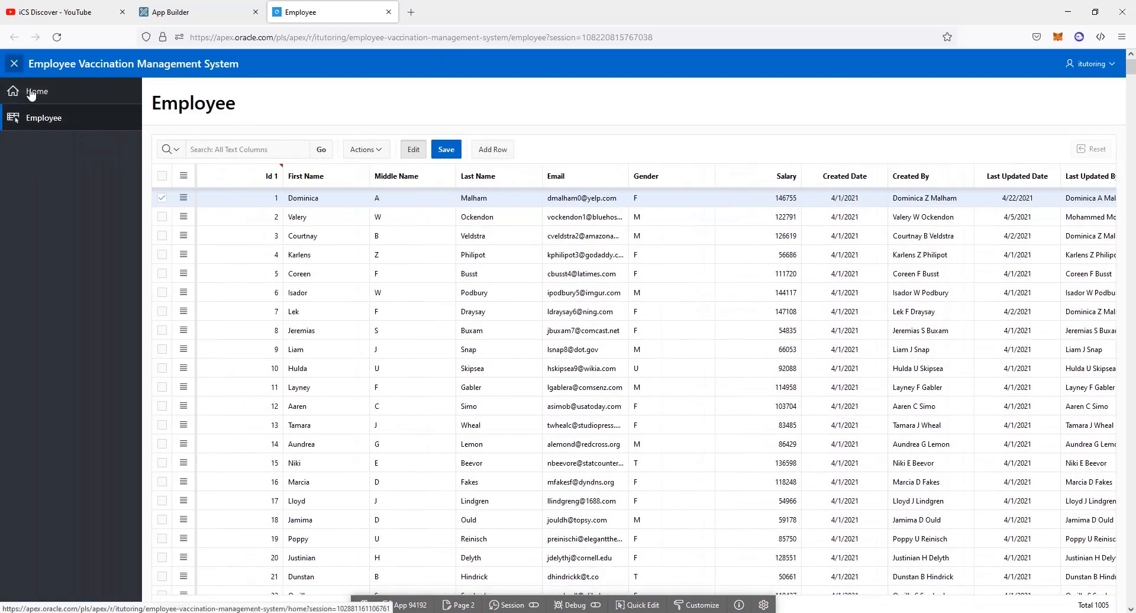
left_click(39, 125)
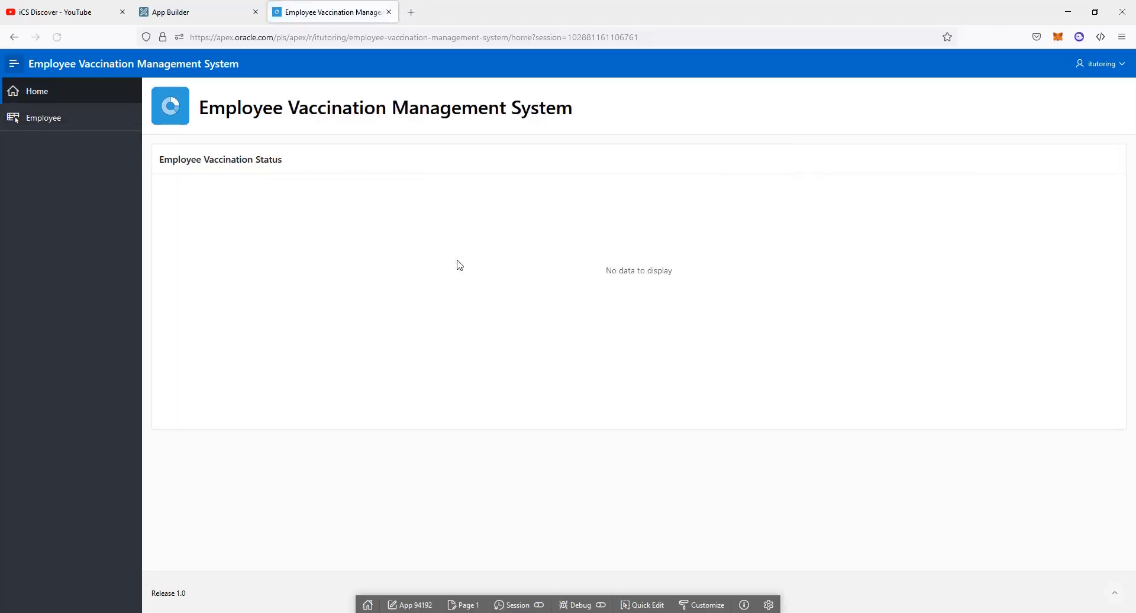
left_click(37, 114)
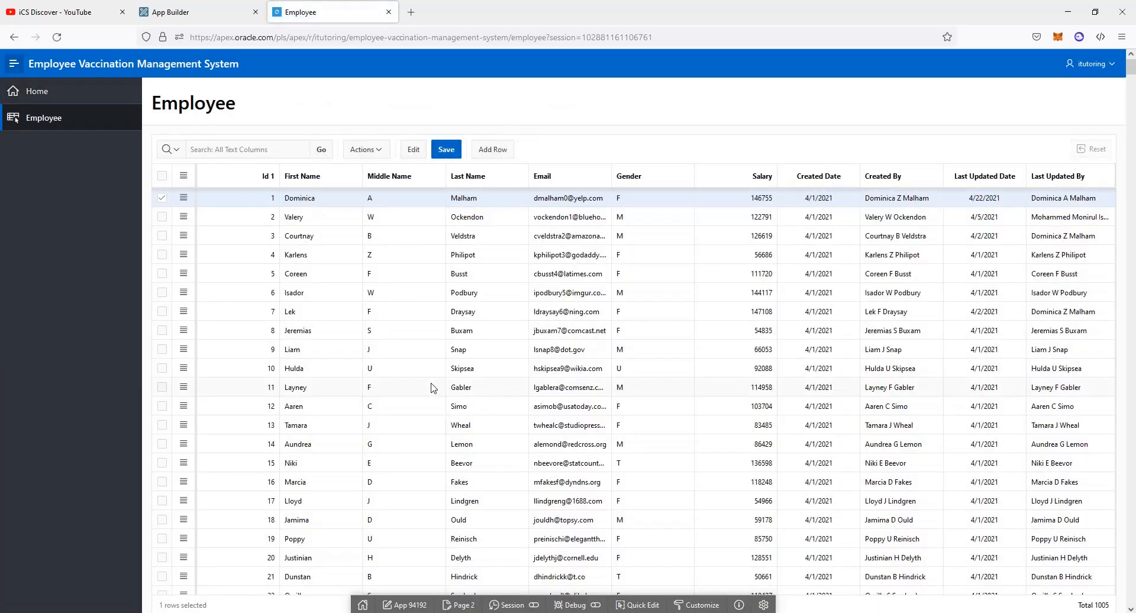
left_click(388, 12)
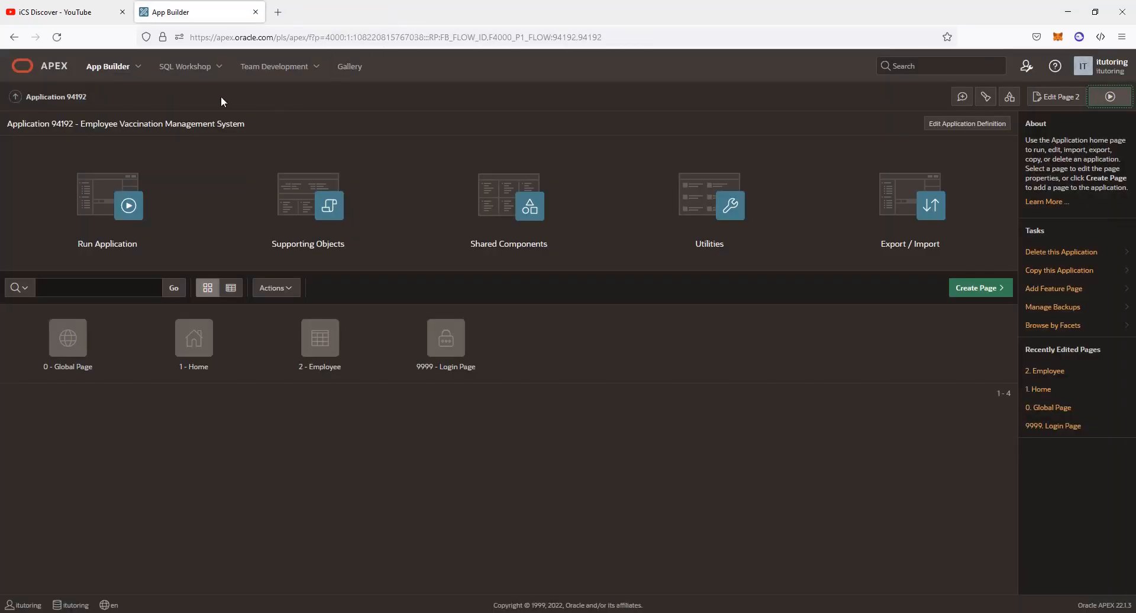
Start a new editable interactive grid page named Vaccine in the Employee Vaccination Management System app
left_click(118, 69)
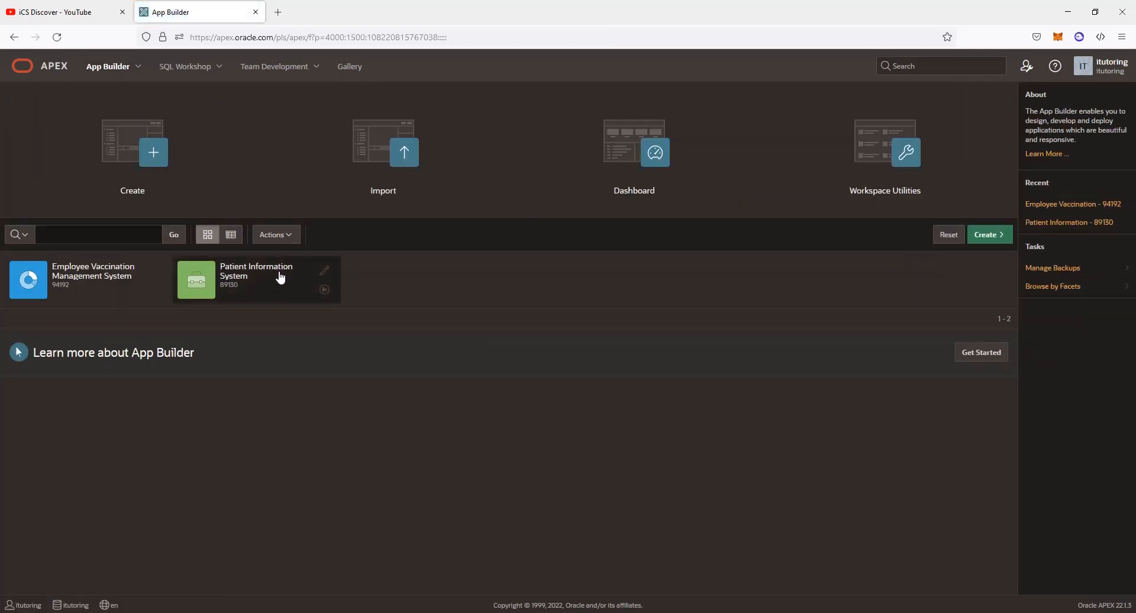
left_click(83, 277)
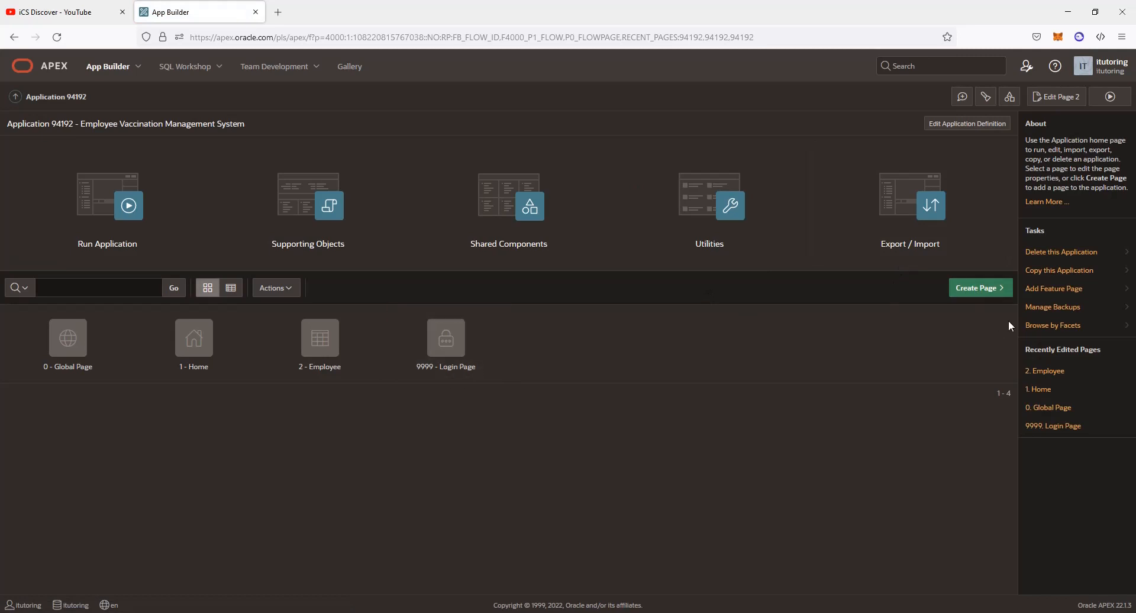
left_click(976, 287)
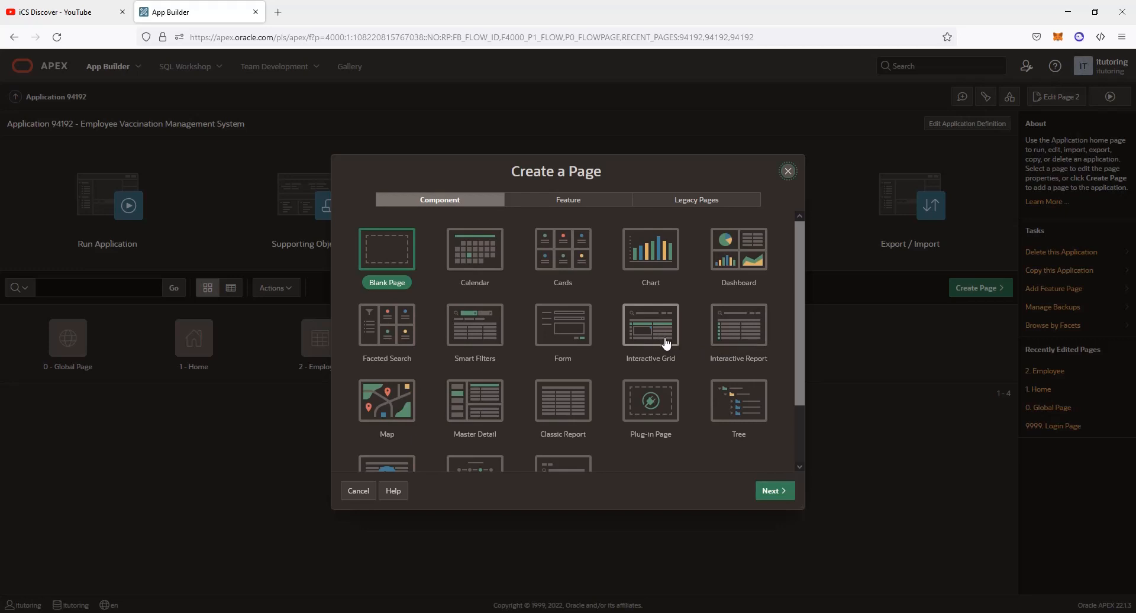
left_click(640, 347)
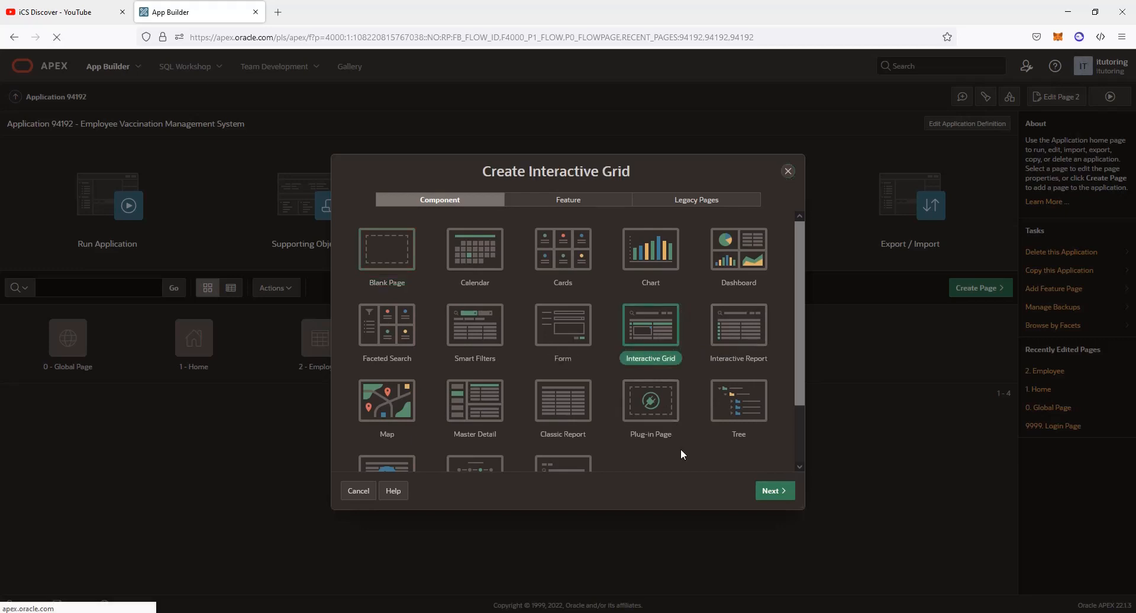
left_click(523, 264)
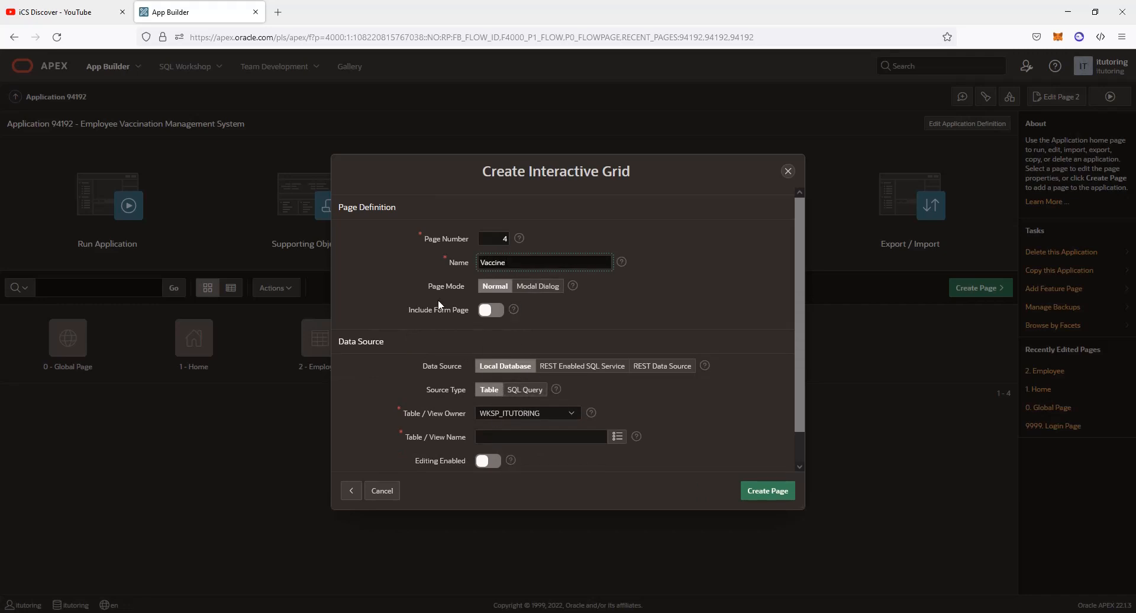
left_click(488, 461)
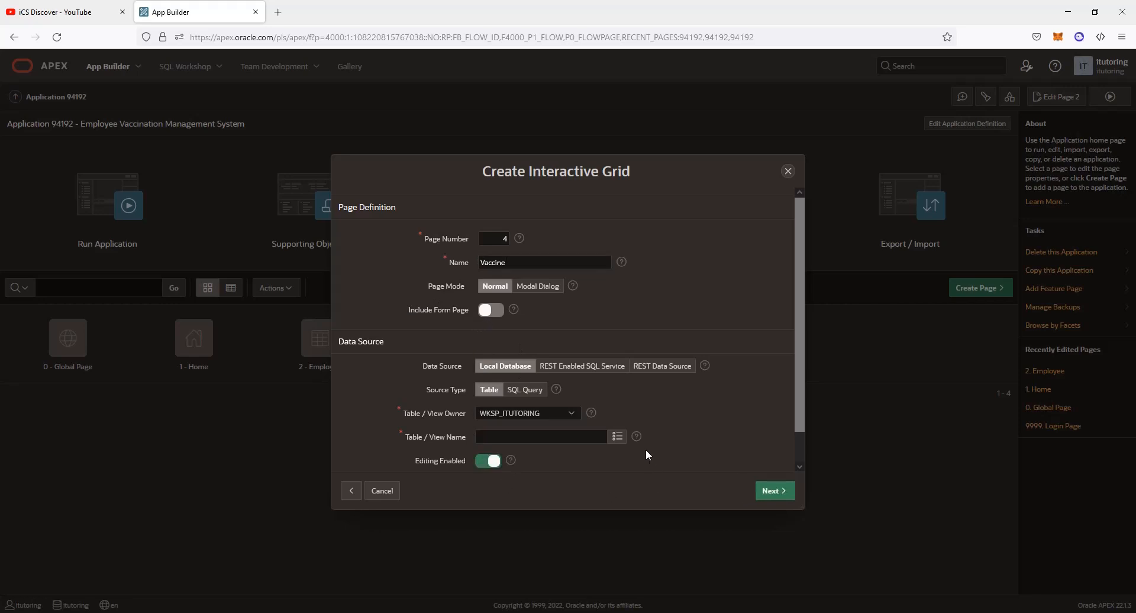
Base the Vaccine grid on the VACCINE table with ID as primary key and create the page
left_click(617, 436)
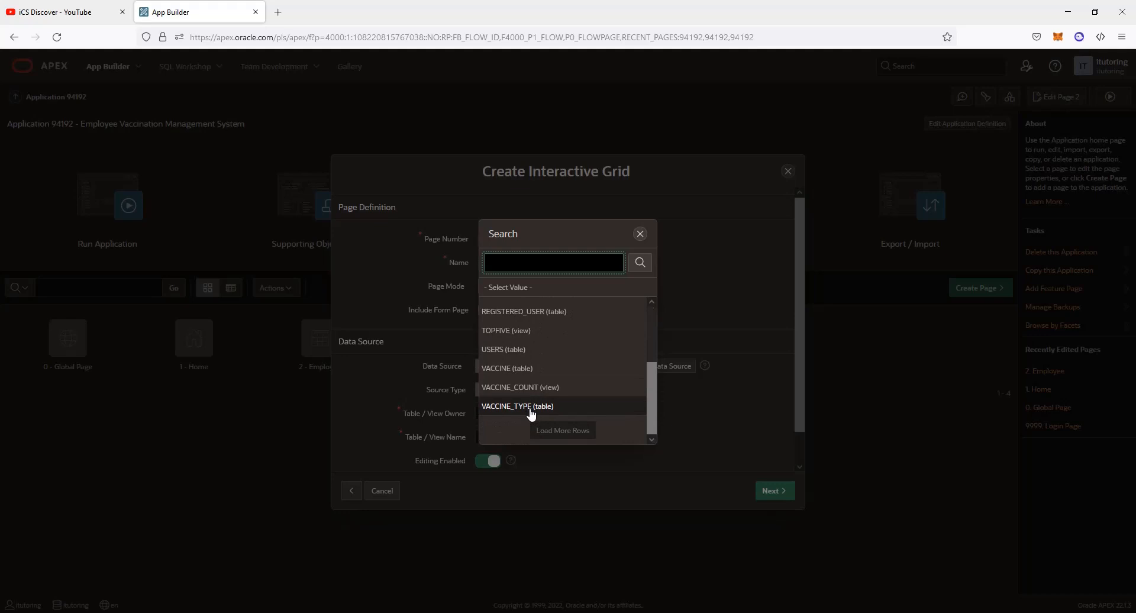
left_click(510, 369)
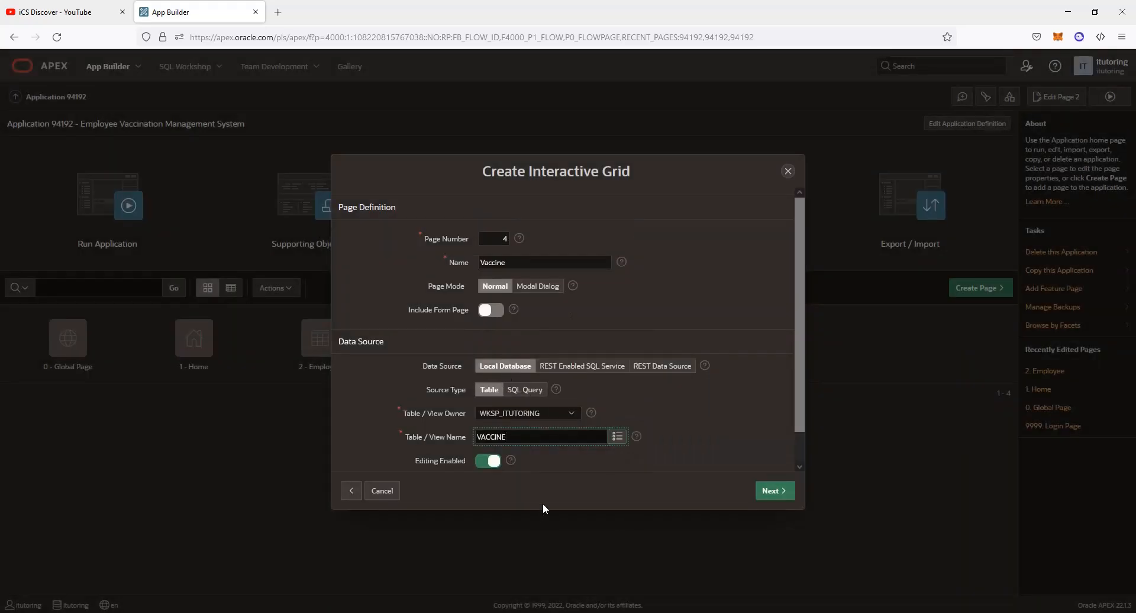
left_click(774, 491)
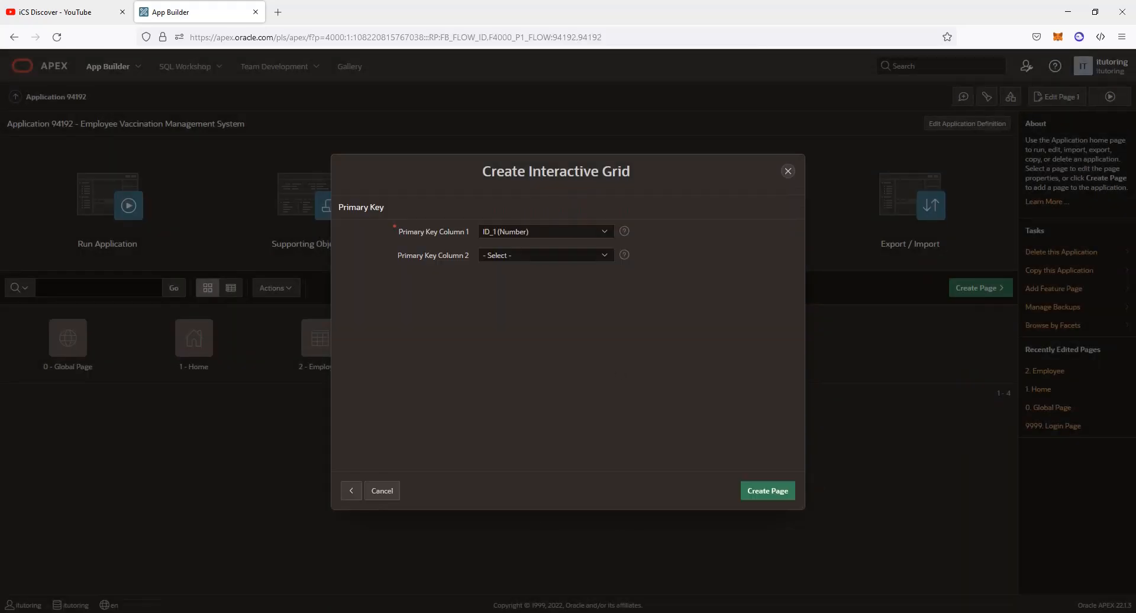
left_click(580, 230)
left_click(506, 280)
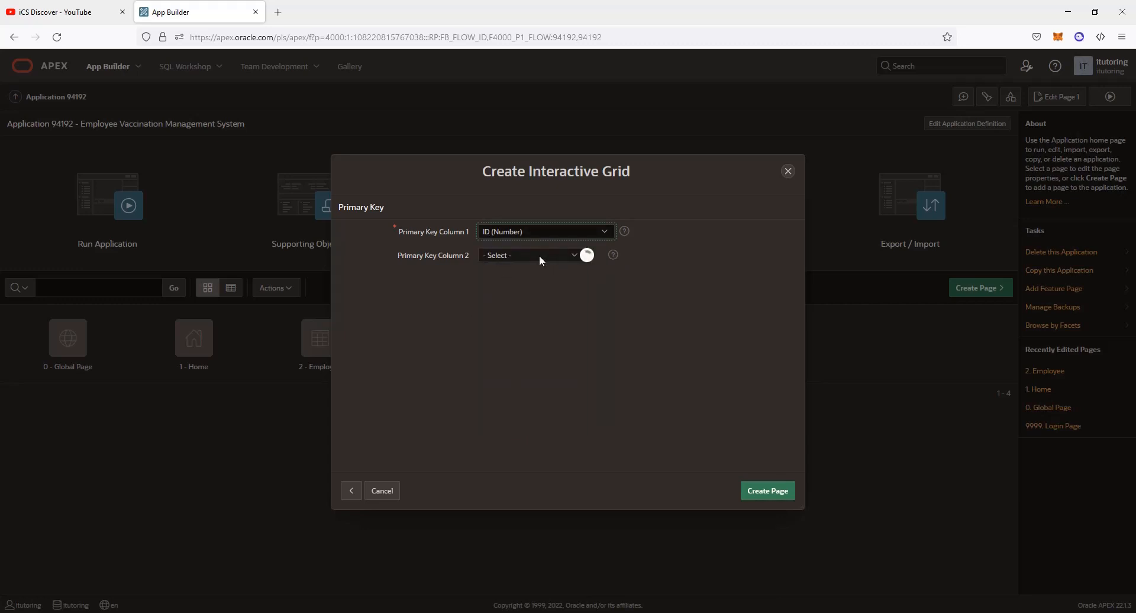
left_click(772, 493)
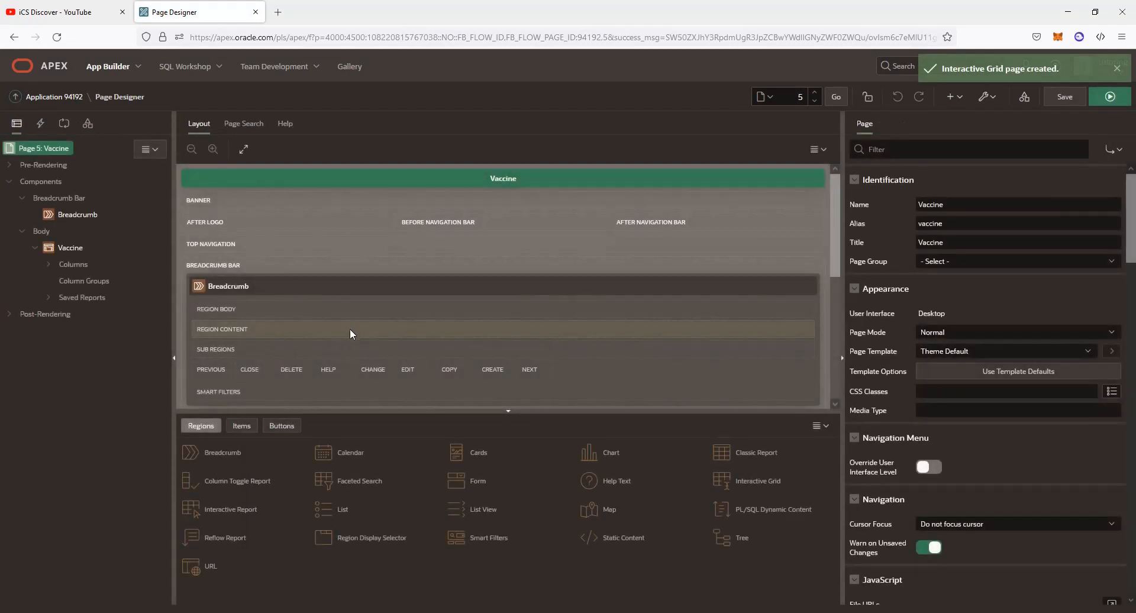
Return to Application 94192's page list and run the app to view the 14 vaccines
left_click(57, 97)
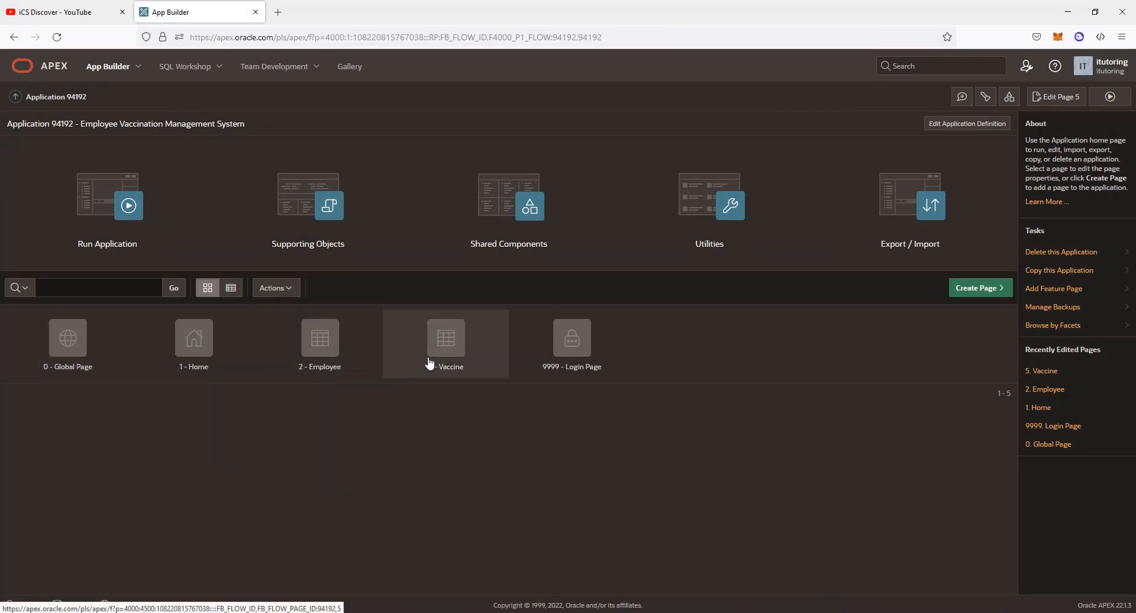
left_click(1109, 96)
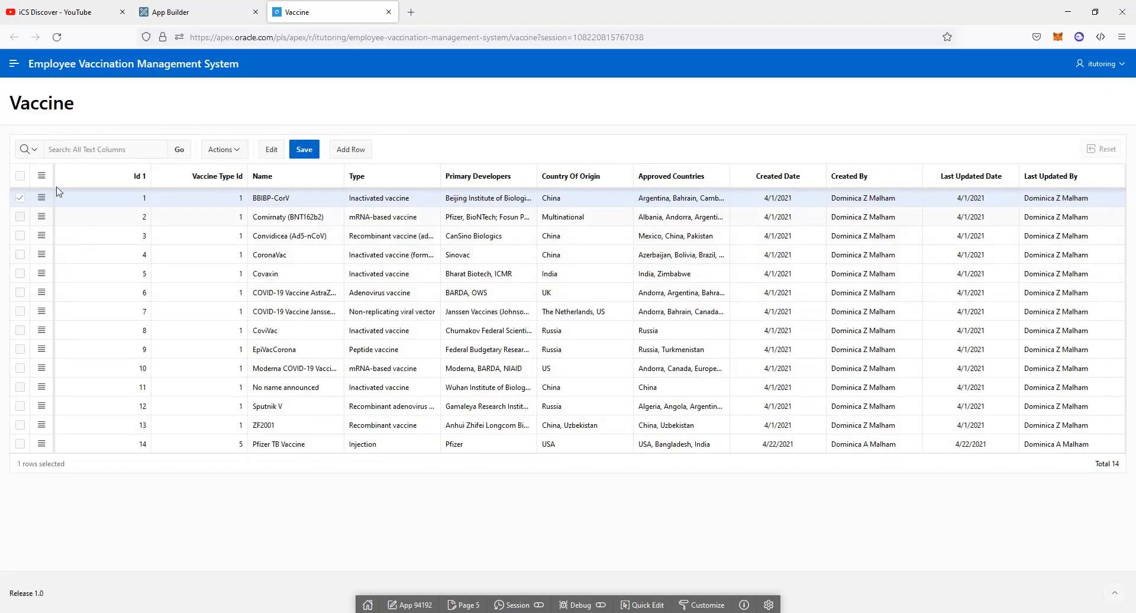
left_click(14, 68)
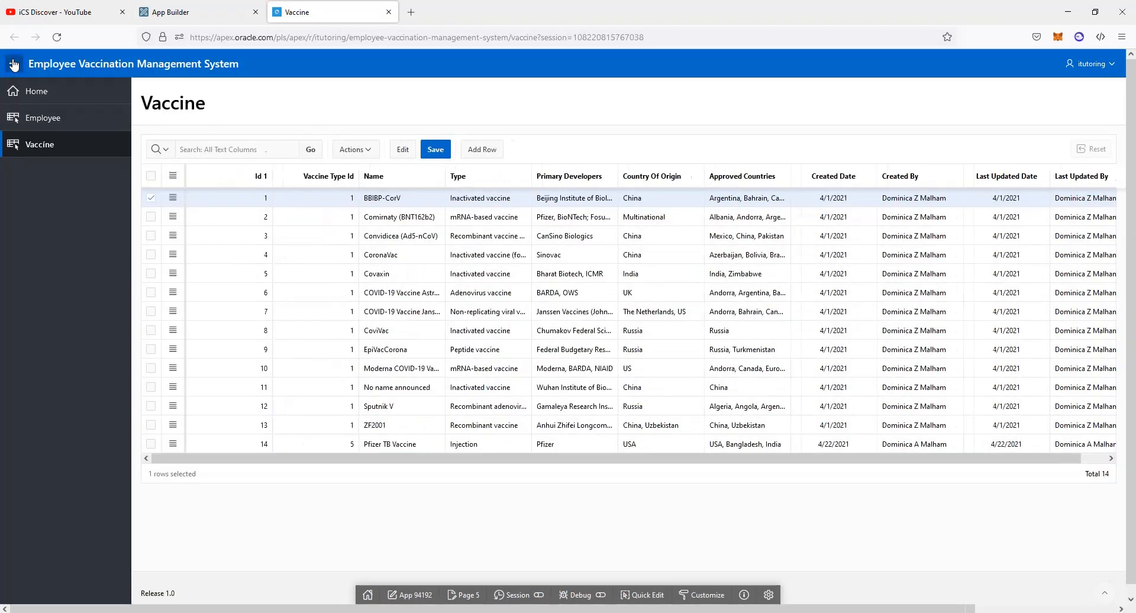
left_click(40, 95)
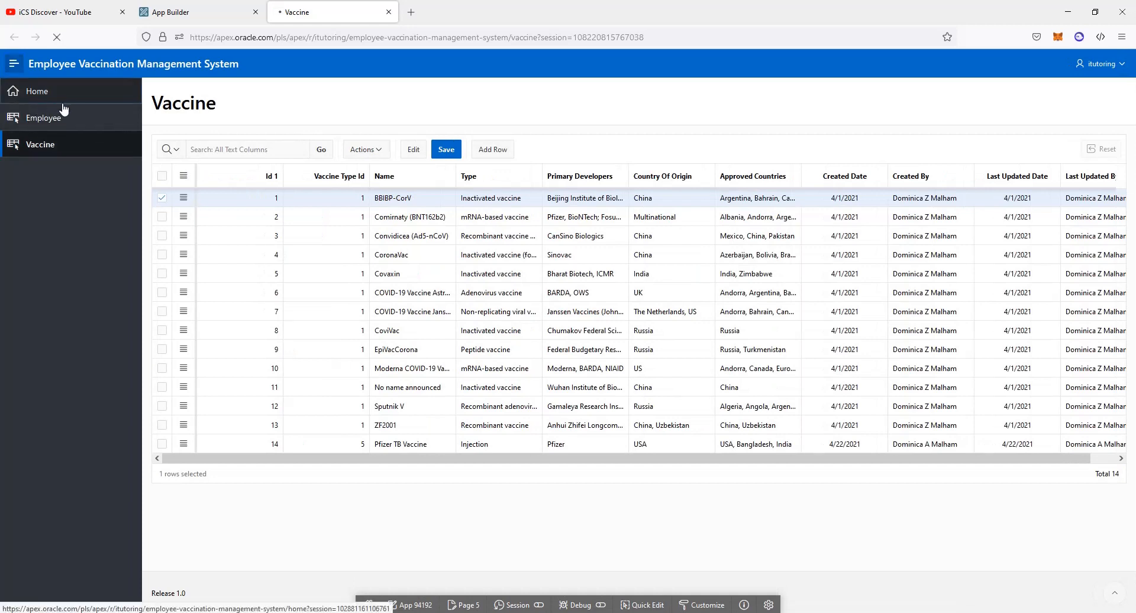
left_click(32, 117)
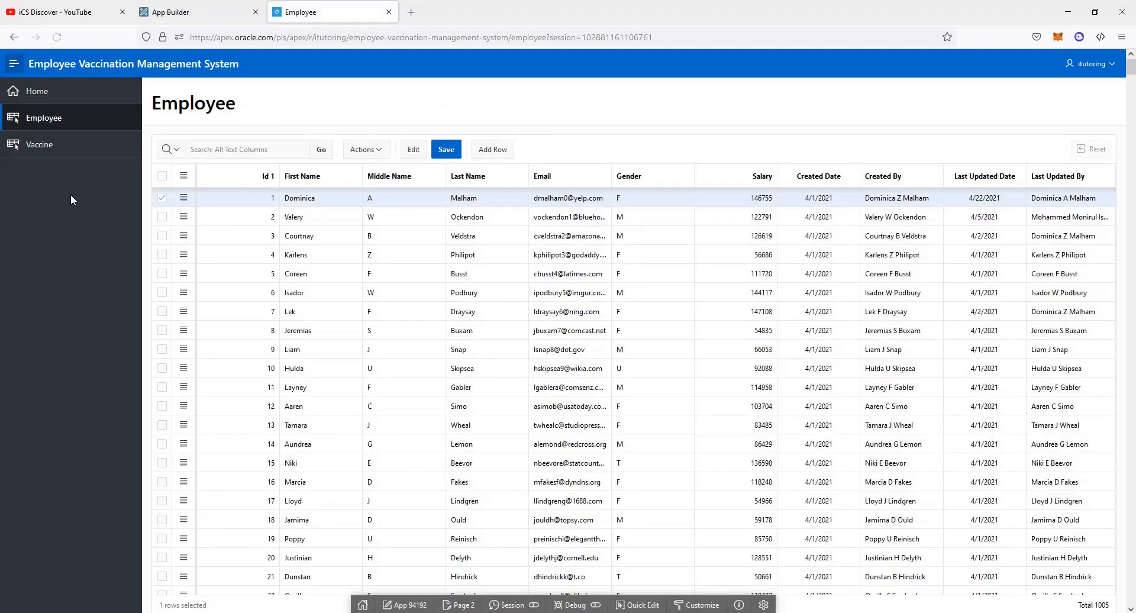
left_click(42, 152)
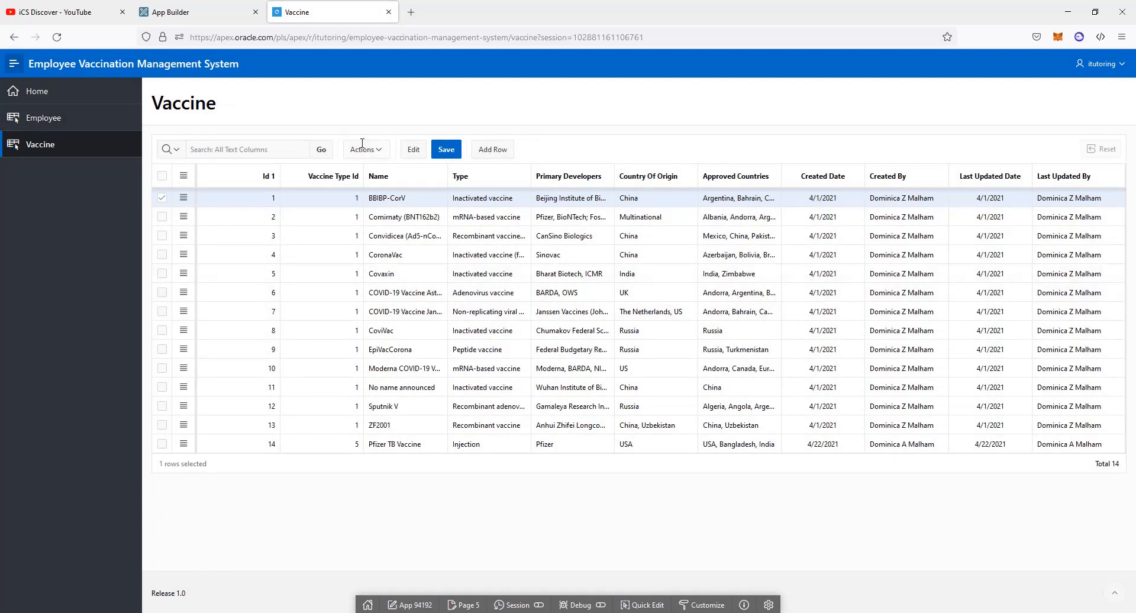
left_click(389, 12)
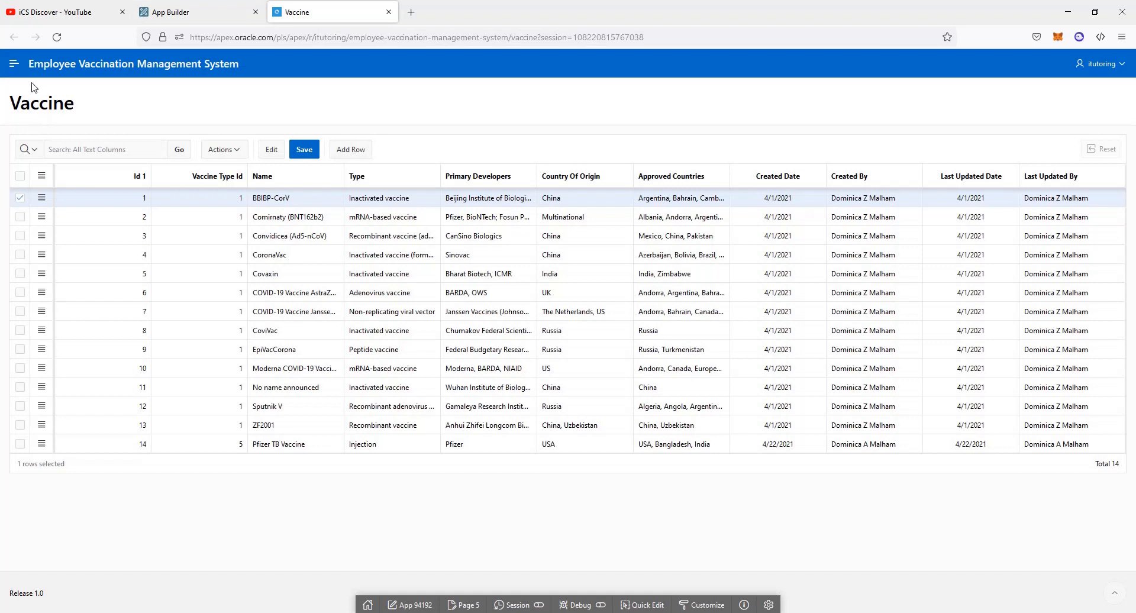
View the Home page's vaccination-status pie chart, check the user menu, then switch back to App Builder
left_click(14, 63)
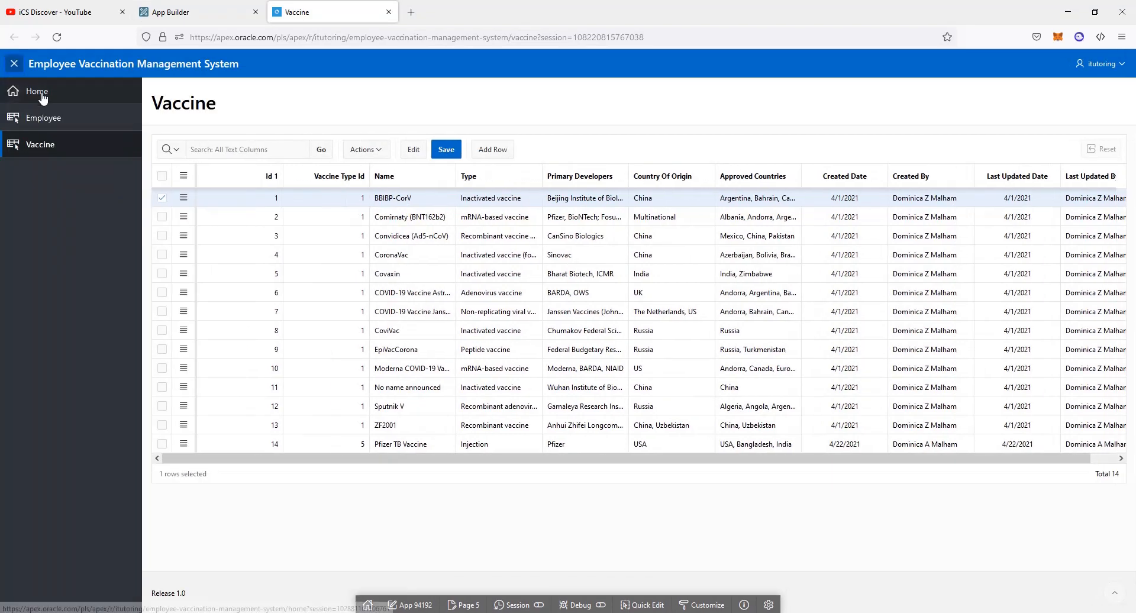
left_click(43, 95)
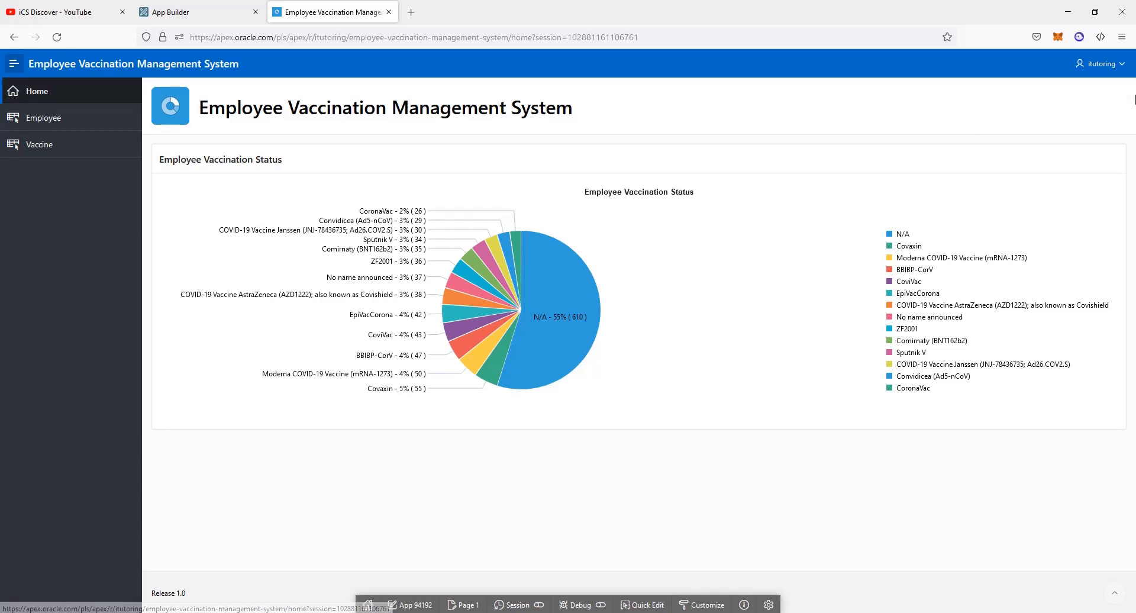
left_click(1102, 65)
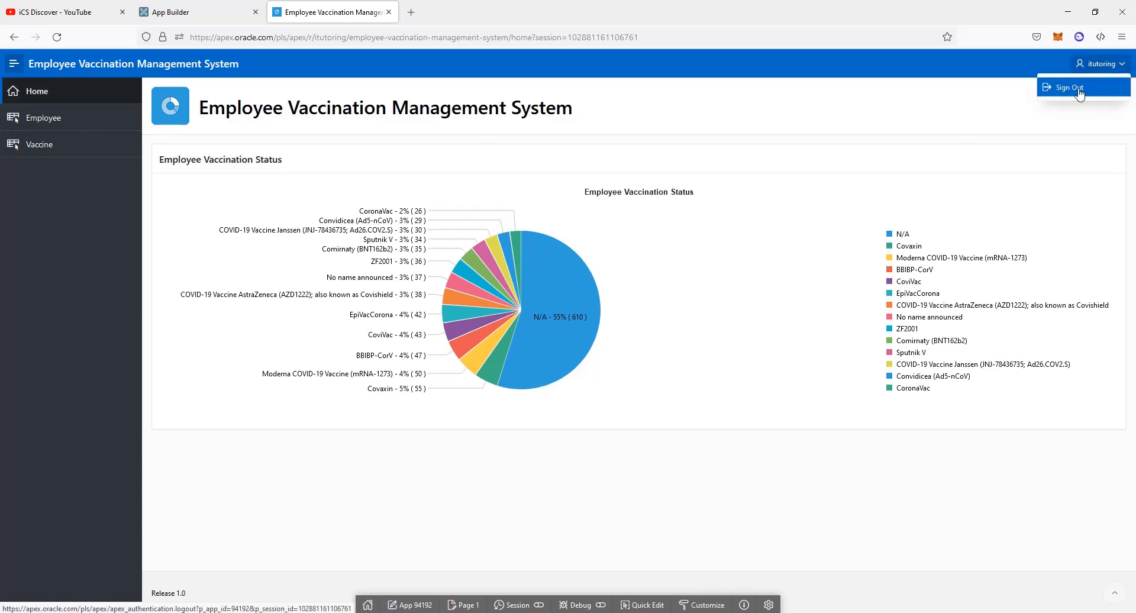
left_click(201, 15)
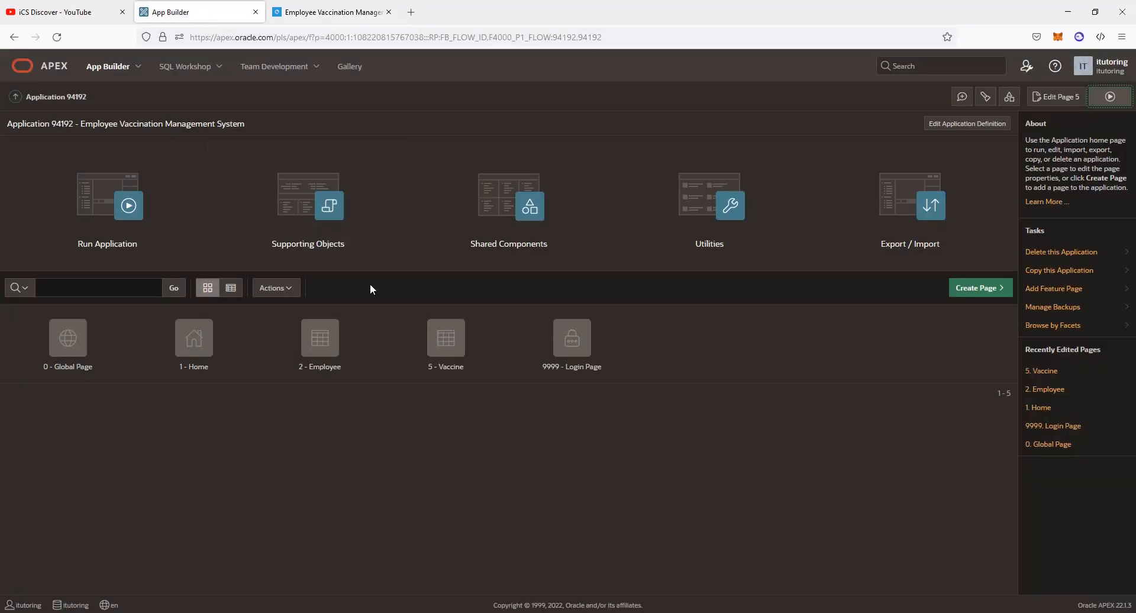
left_click(330, 13)
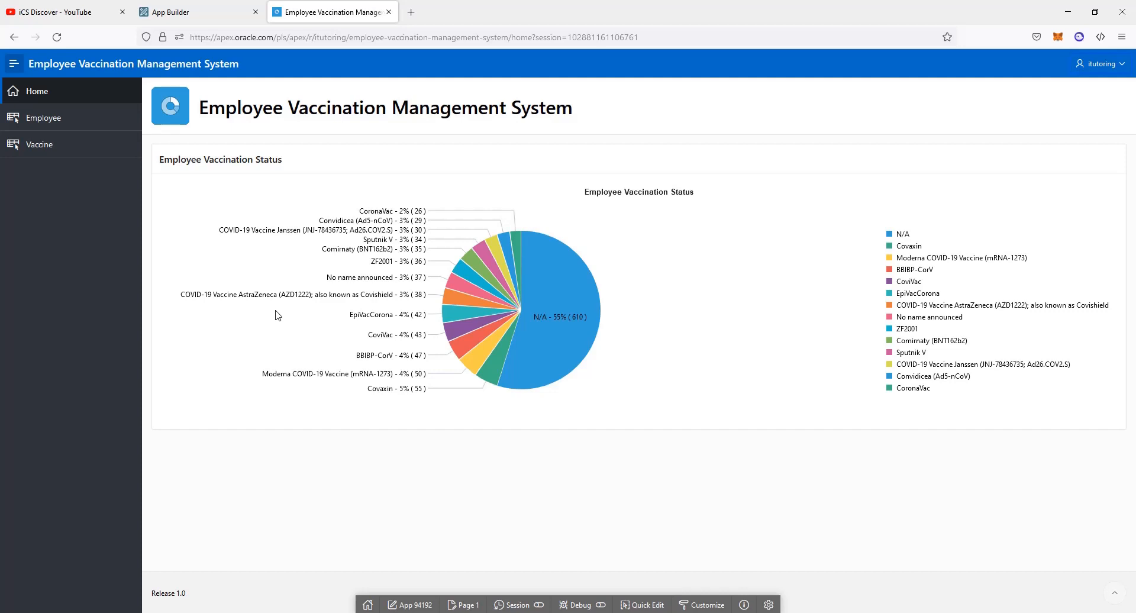
left_click(207, 13)
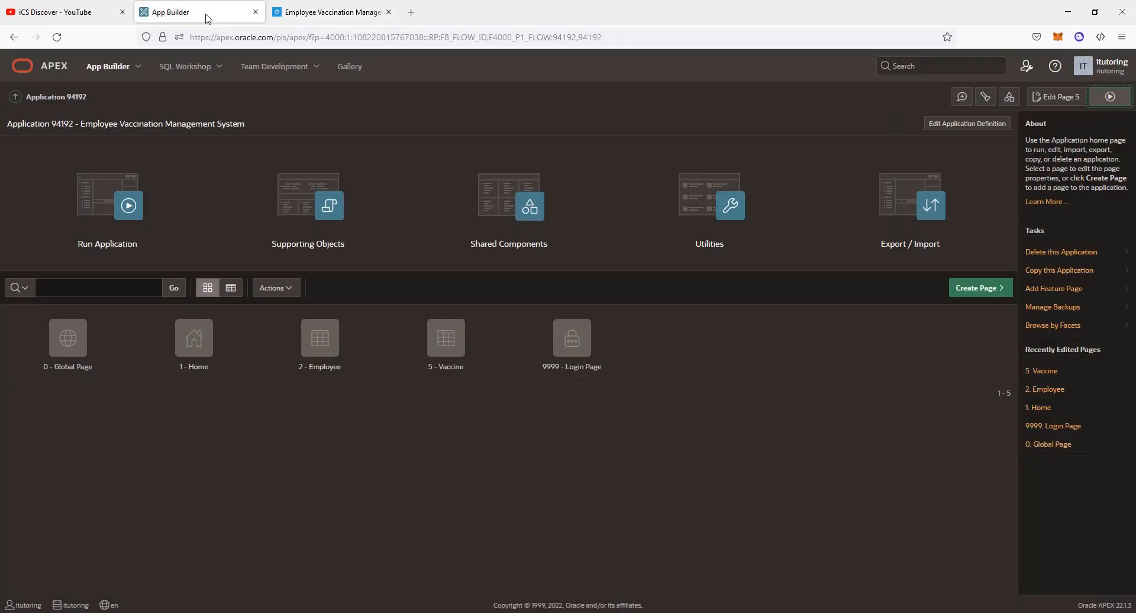